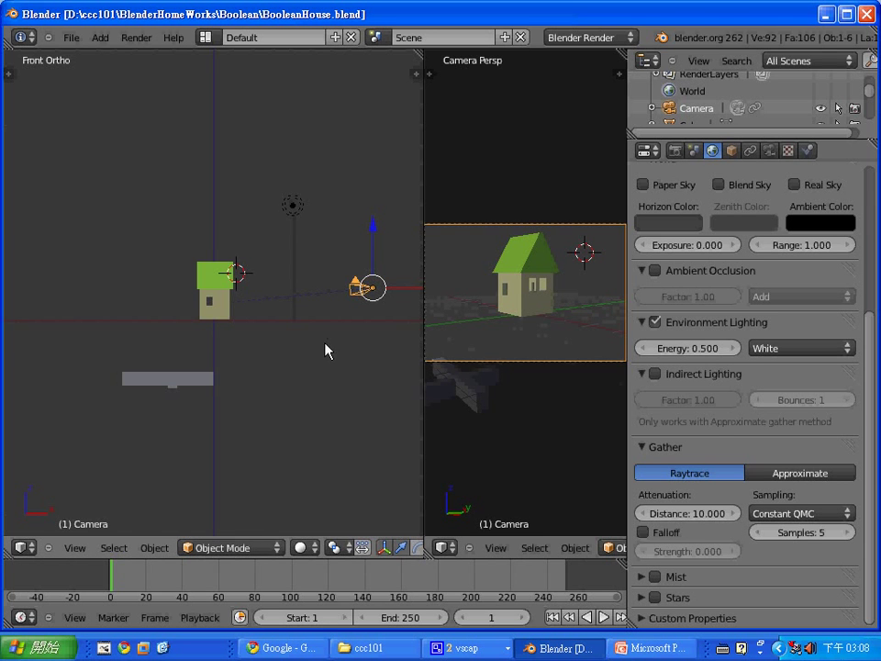
Render the green-roofed house twice with F12 to check the lighting, then close the render.
{"action": "key", "text": "F12"}
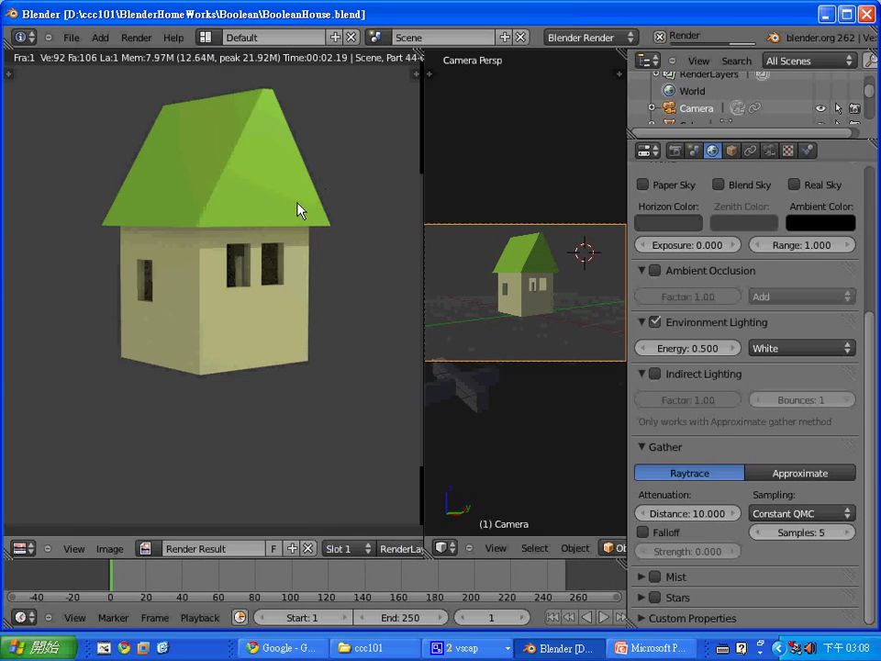
{"action": "key", "text": "Escape"}
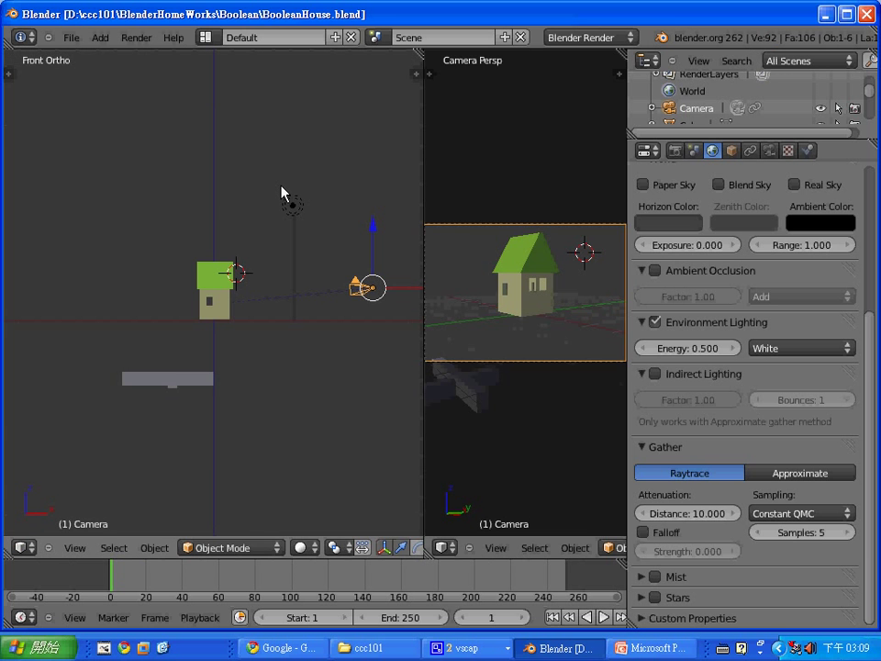
{"action": "key", "text": "F12"}
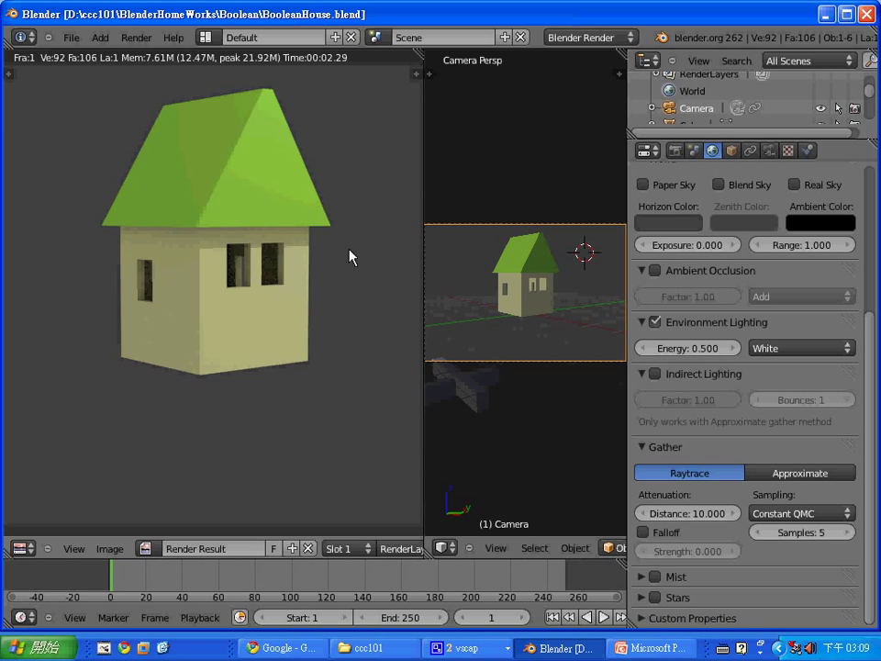
{"action": "key", "text": "Escape"}
Start a new default Blender scene from the File menu.
{"action": "left_click", "coordinate": [69, 39]}
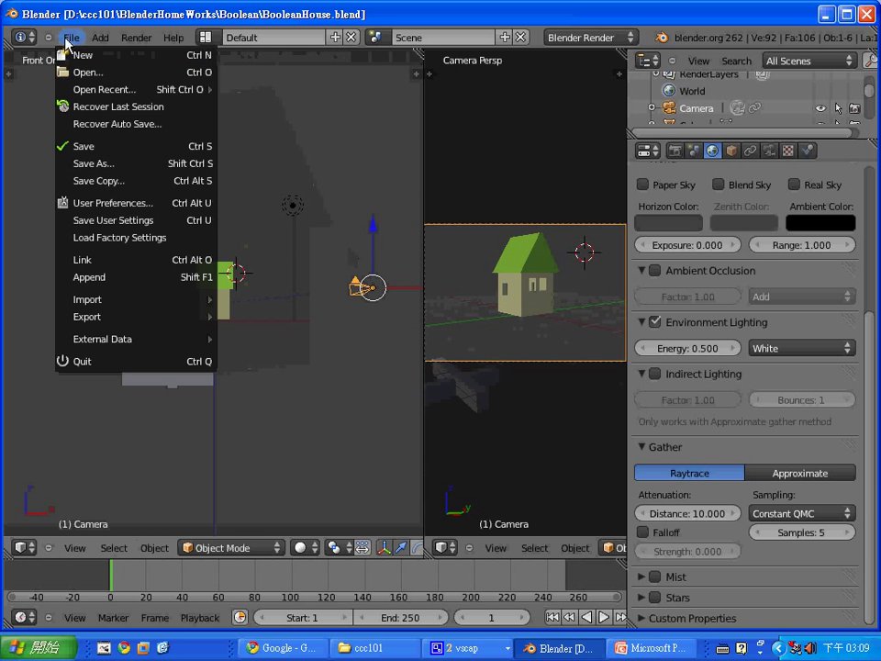
{"action": "left_click", "coordinate": [82, 55]}
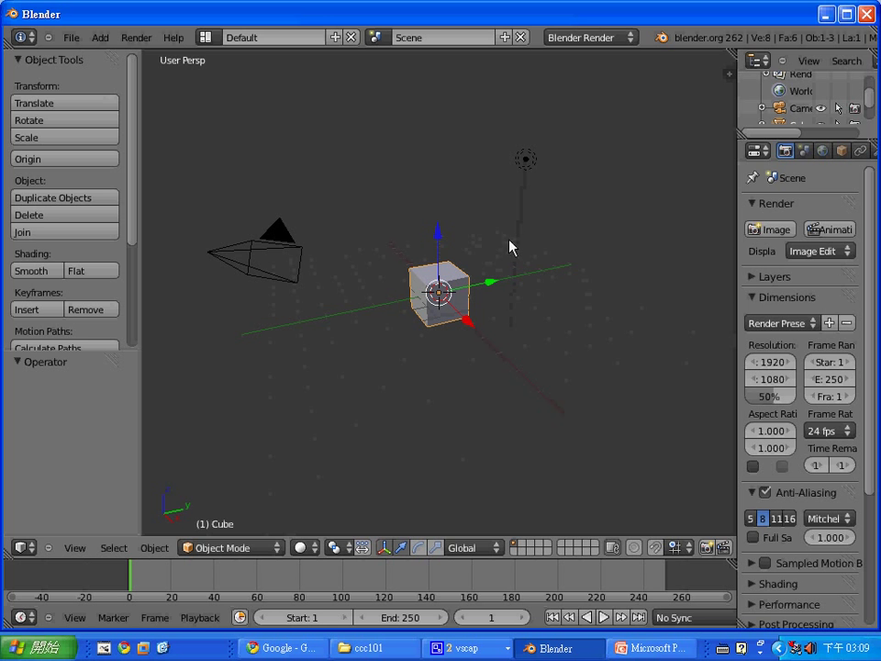
{"action": "left_click", "coordinate": [74, 548]}
Duplicate the default cube as Cube.001 and place it to the right of the original.
{"action": "key", "text": "shift+d"}
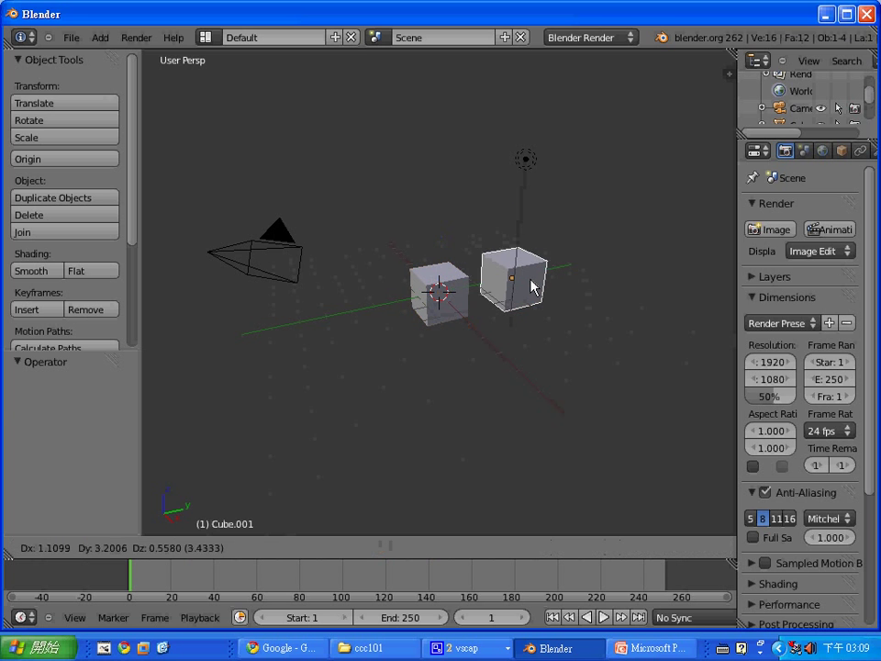
{"action": "left_click", "coordinate": [530, 285]}
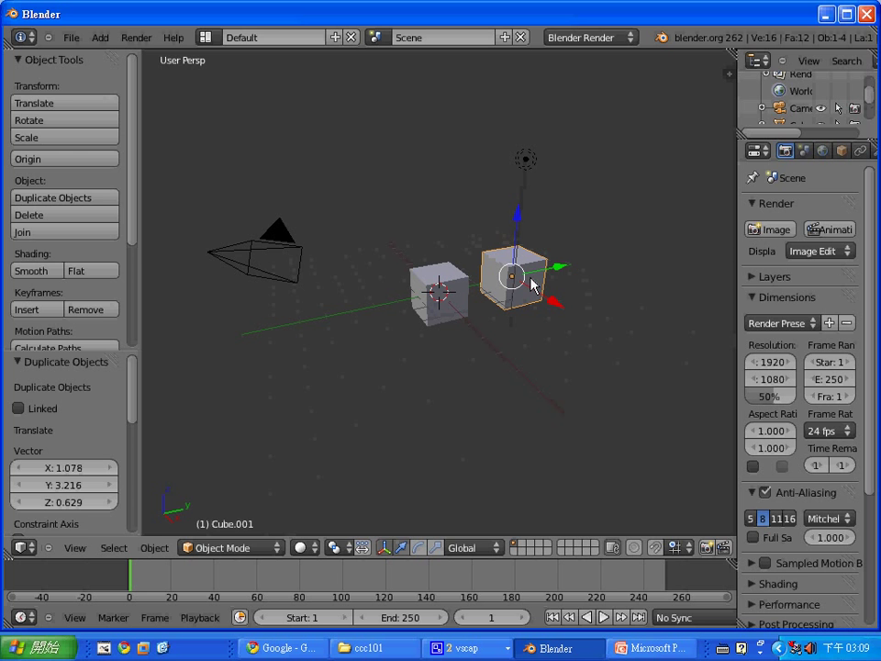
{"action": "left_click", "coordinate": [74, 548]}
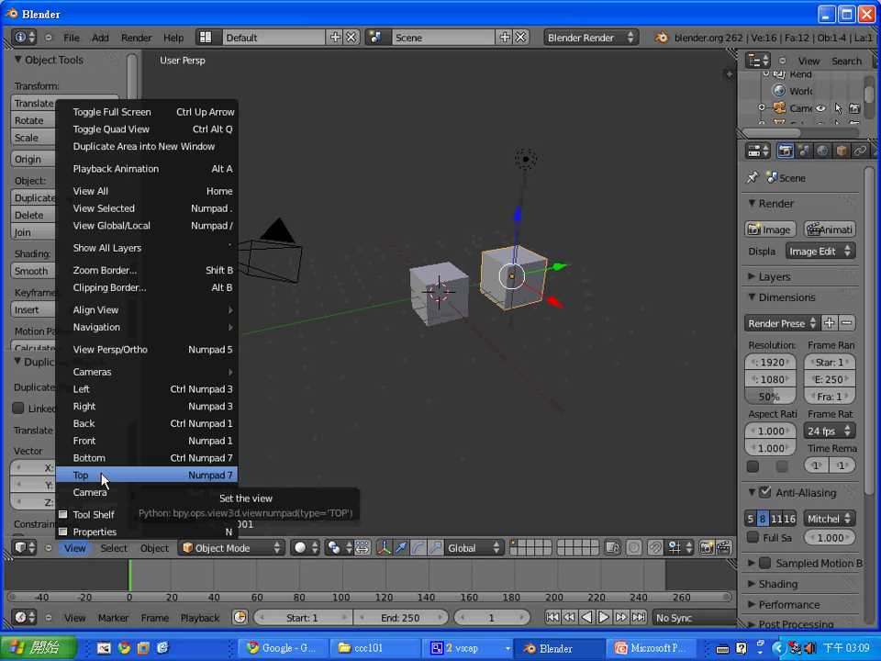
In top view, move Cube.001 to sit just above the original cube.
{"action": "left_click", "coordinate": [104, 479]}
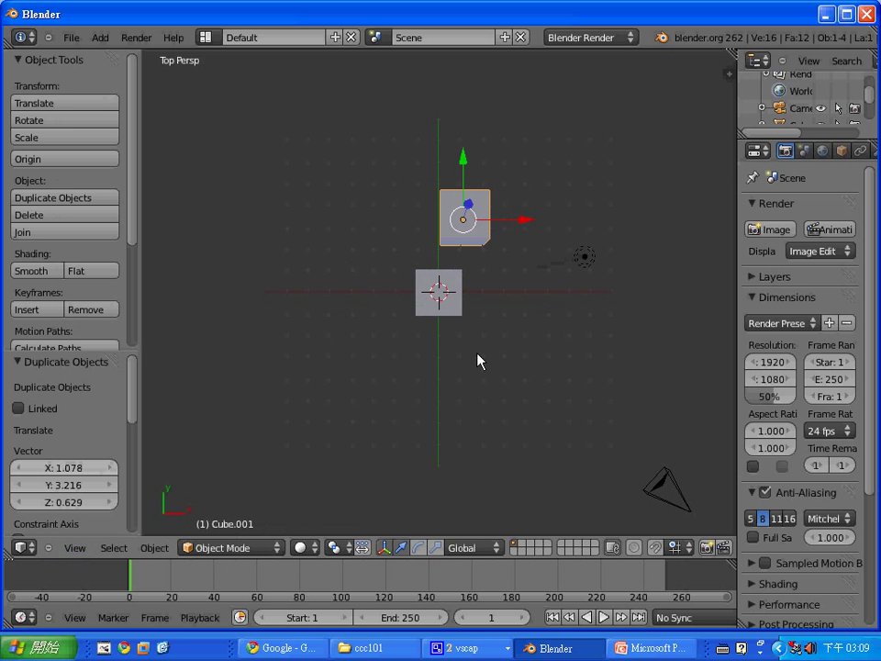
{"action": "right_click", "coordinate": [443, 313]}
{"action": "right_click", "coordinate": [468, 237]}
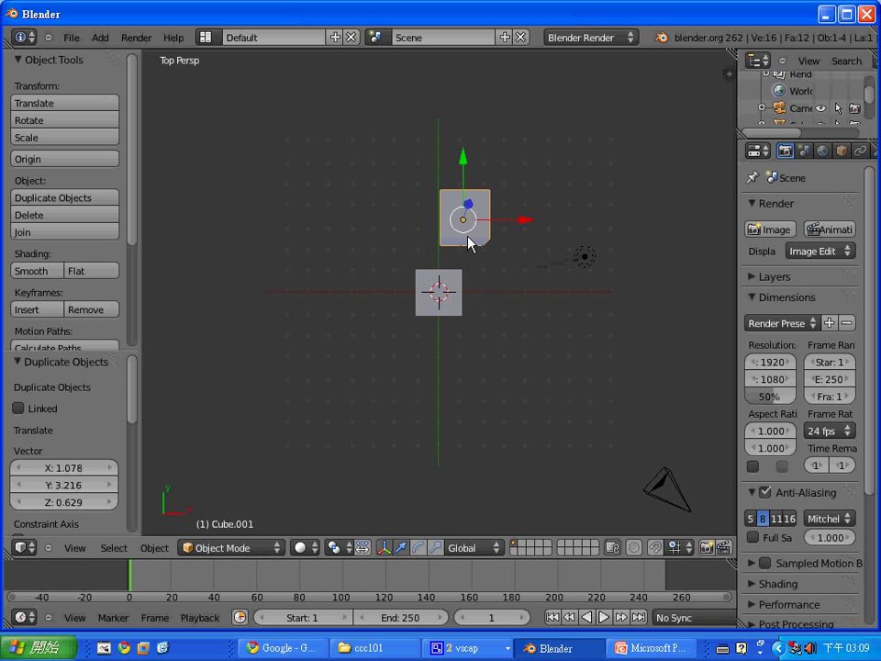
{"action": "key", "text": "g"}
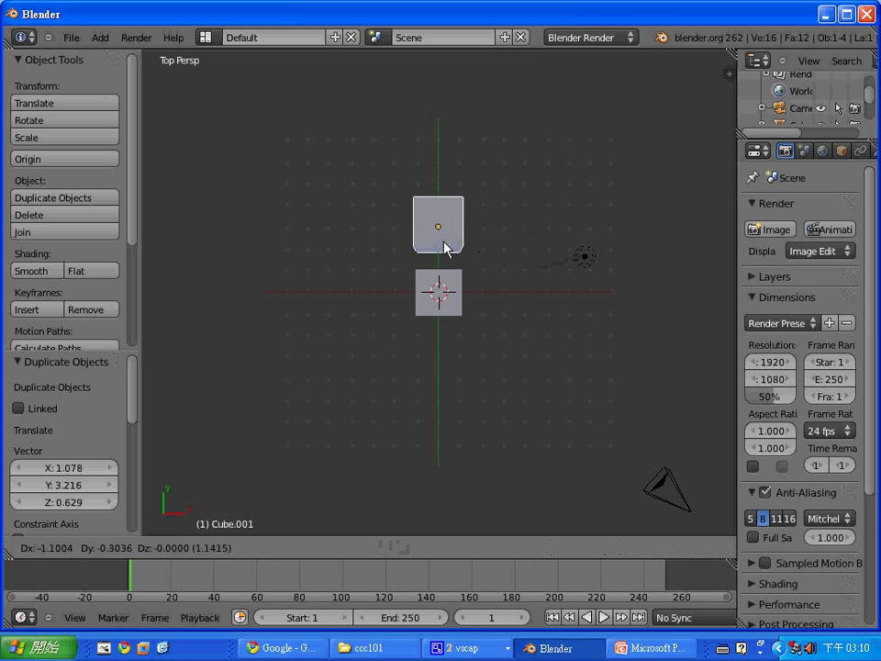
{"action": "left_click", "coordinate": [450, 235]}
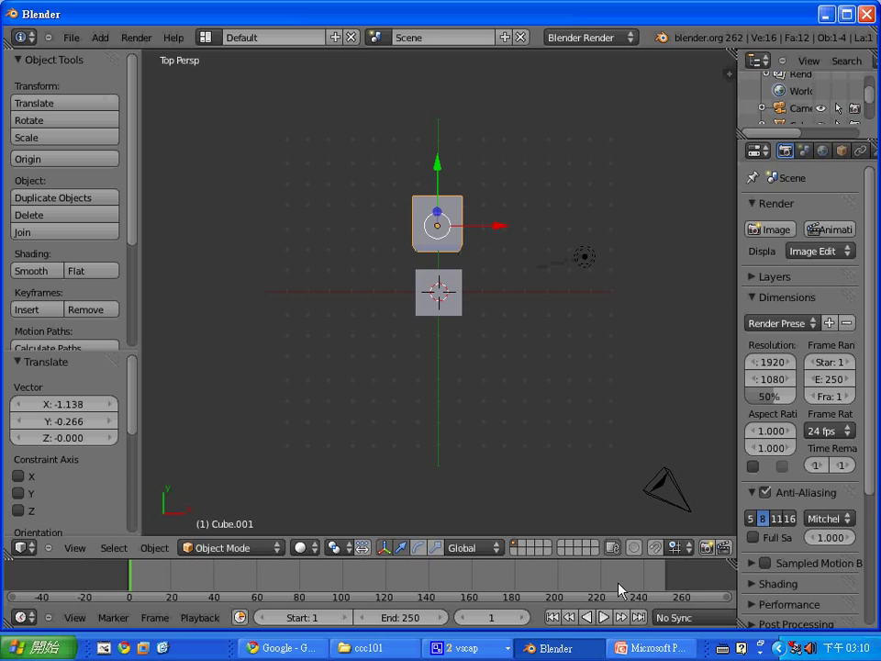
Scale Cube.001 uniformly to 0.279, then stretch it along X into a thin bar.
{"action": "left_click", "coordinate": [437, 549]}
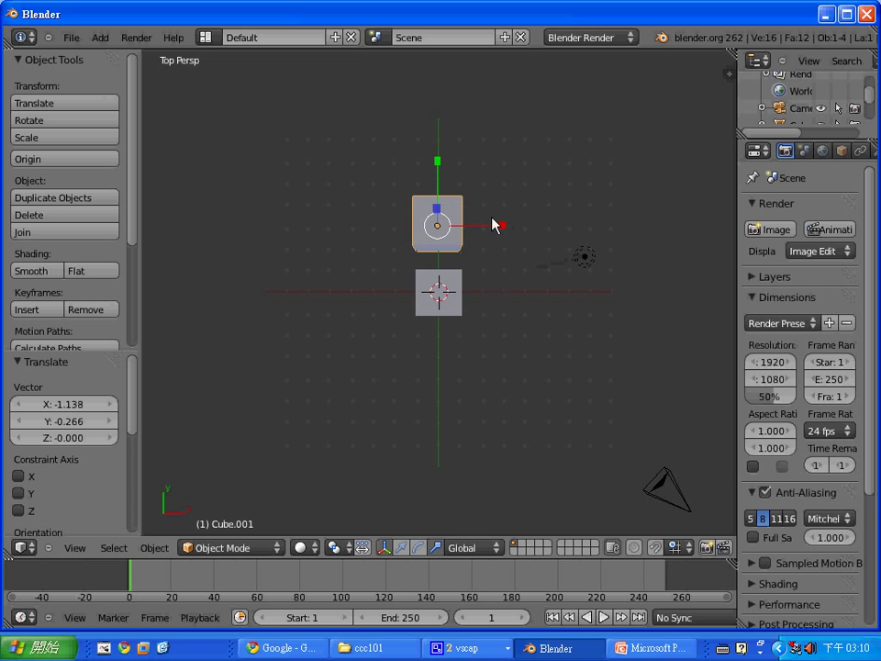
{"action": "left_click_drag", "start_coordinate": [437, 165], "coordinate": [438, 203]}
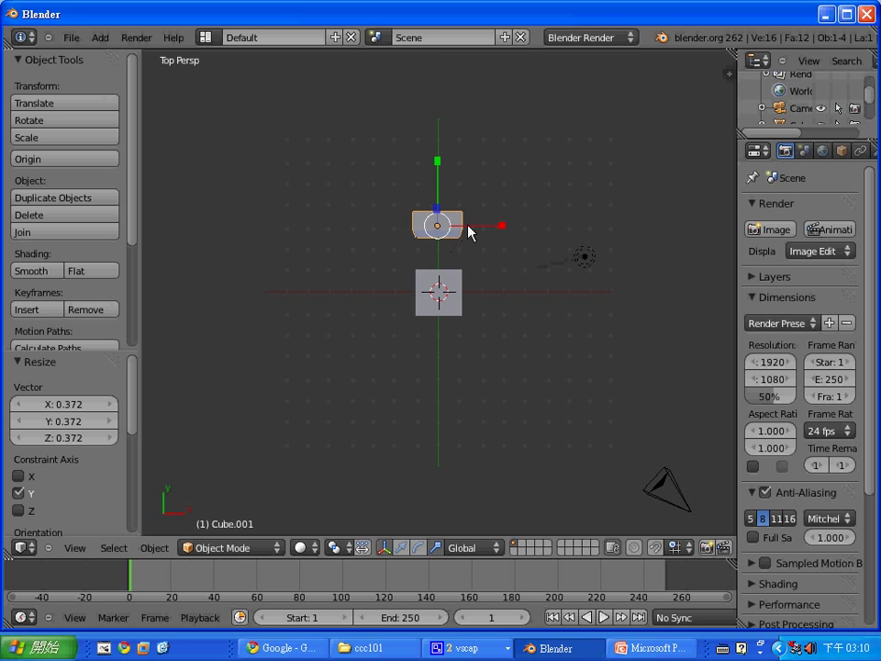
{"action": "key", "text": "ctrl+z"}
{"action": "key", "text": "s"}
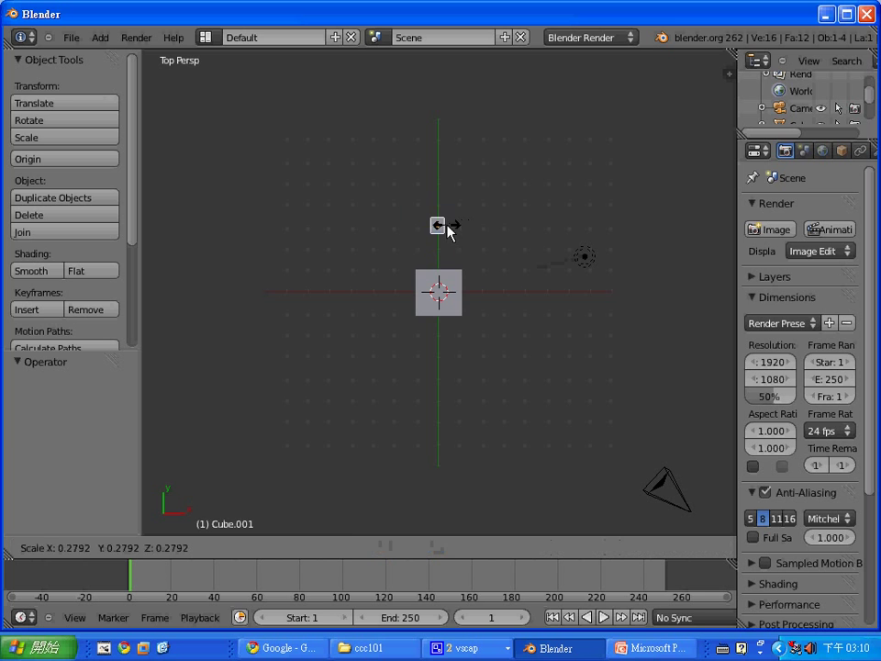
{"action": "left_click", "coordinate": [450, 232]}
{"action": "left_click_drag", "start_coordinate": [497, 232], "coordinate": [666, 238]}
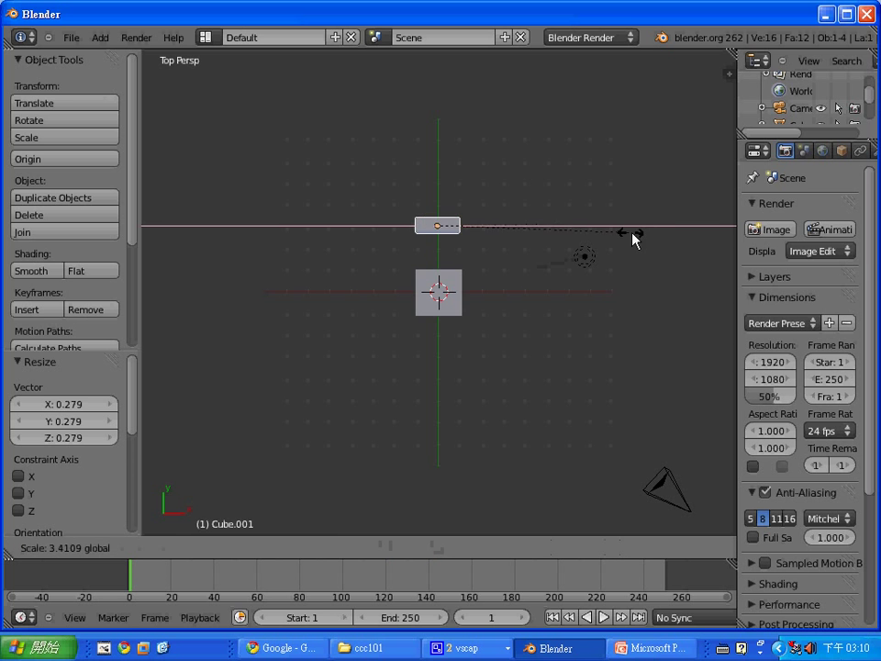
{"action": "left_click_drag", "start_coordinate": [501, 229], "coordinate": [573, 218]}
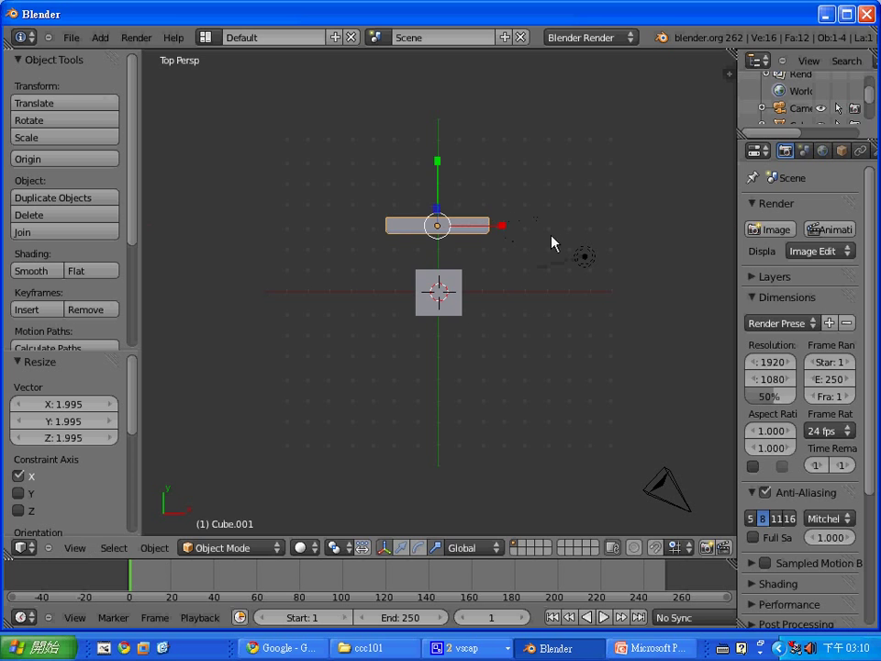
Select the original cube and split the 3D view area in two.
{"action": "right_click", "coordinate": [440, 301]}
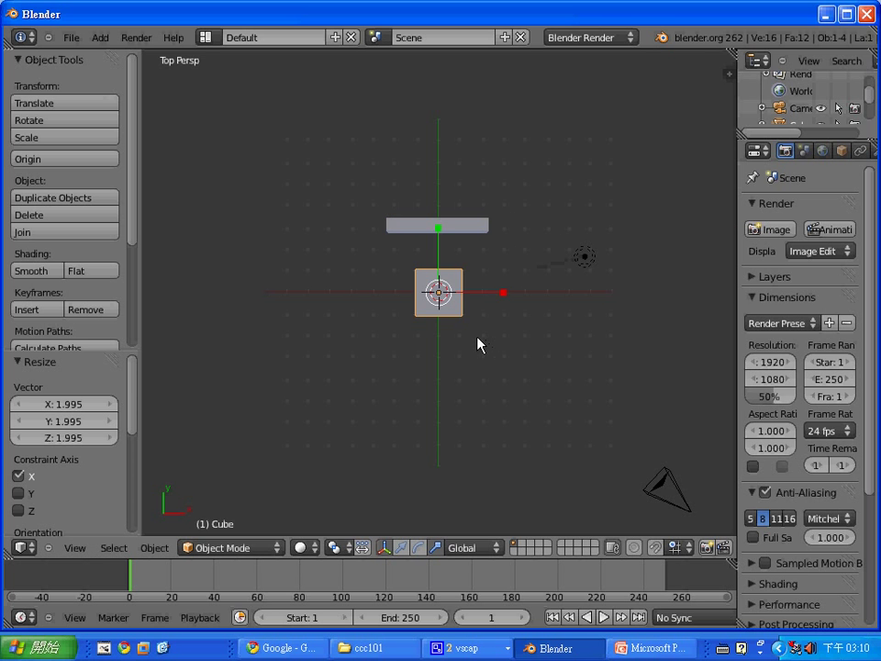
{"action": "right_click", "coordinate": [675, 557]}
{"action": "left_click", "coordinate": [674, 557]}
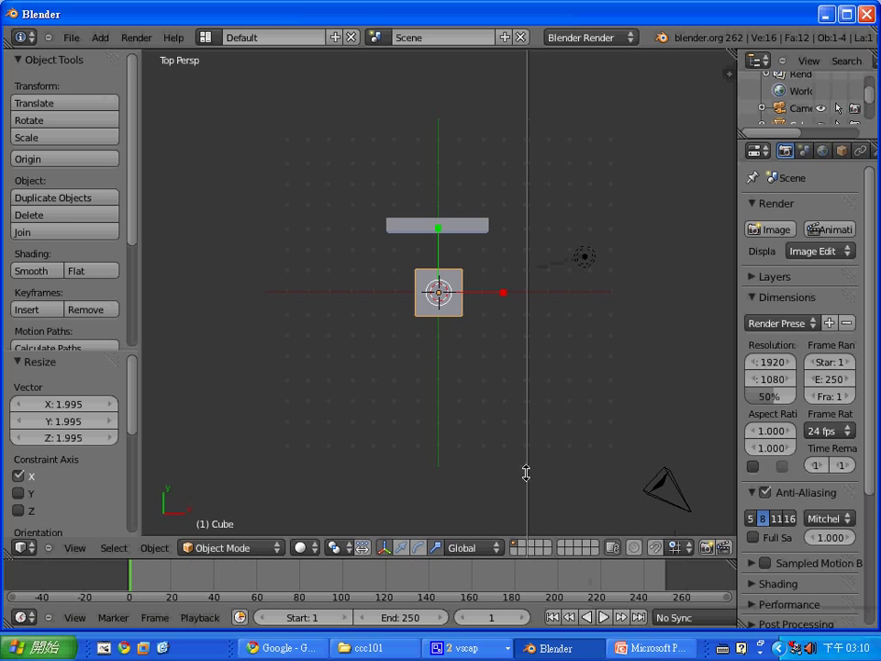
Lay out two side-by-side 3D views with their tool shelves hidden and the right view widened.
{"action": "left_click", "coordinate": [510, 466]}
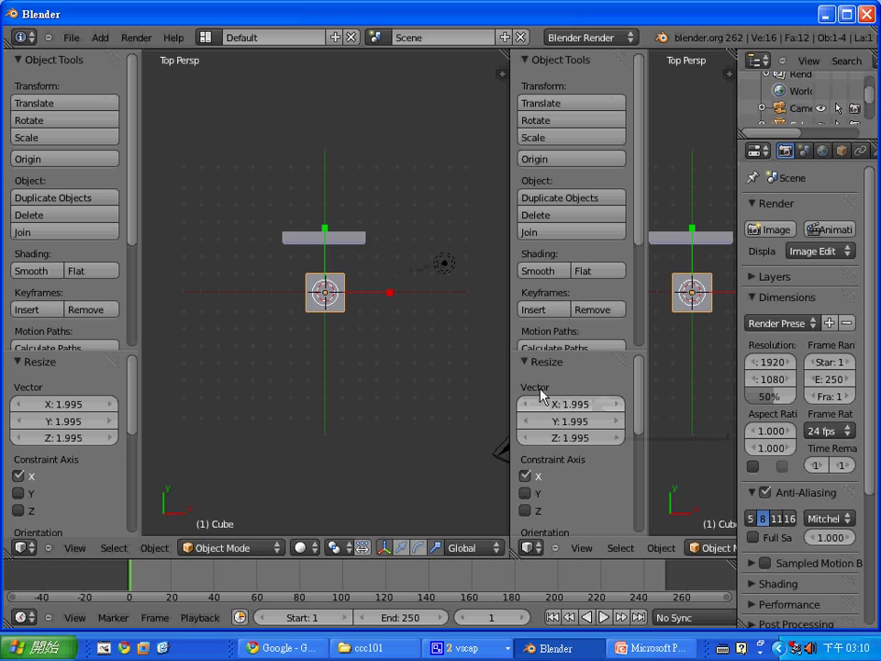
{"action": "left_click", "coordinate": [456, 386]}
{"action": "key", "text": "n"}
{"action": "key", "text": "n"}
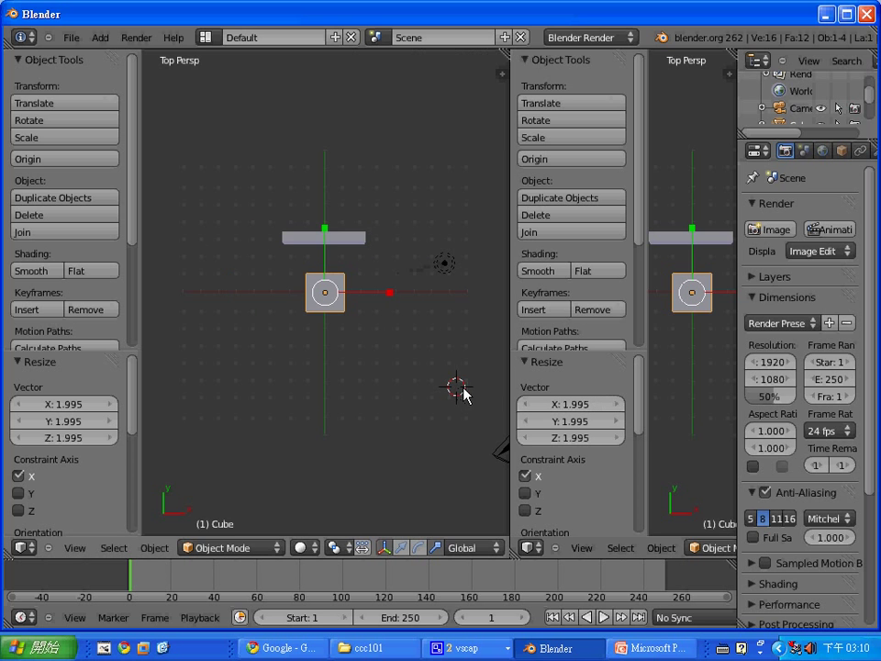
{"action": "key", "text": "t"}
{"action": "key", "text": "t"}
{"action": "key", "text": "t"}
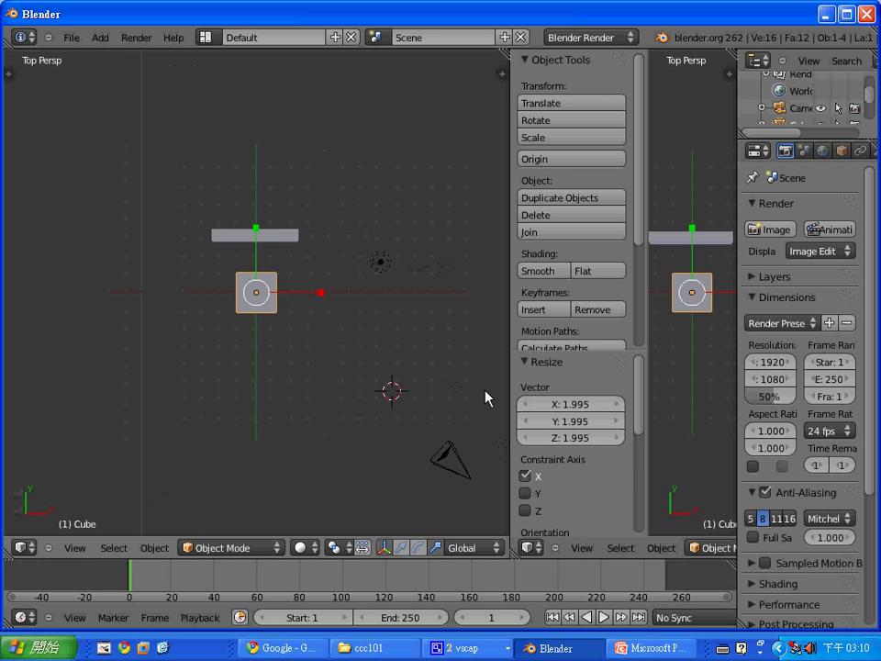
{"action": "left_click", "coordinate": [687, 383]}
{"action": "key", "text": "t"}
{"action": "key", "text": "n"}
{"action": "key", "text": "n"}
{"action": "key", "text": "t"}
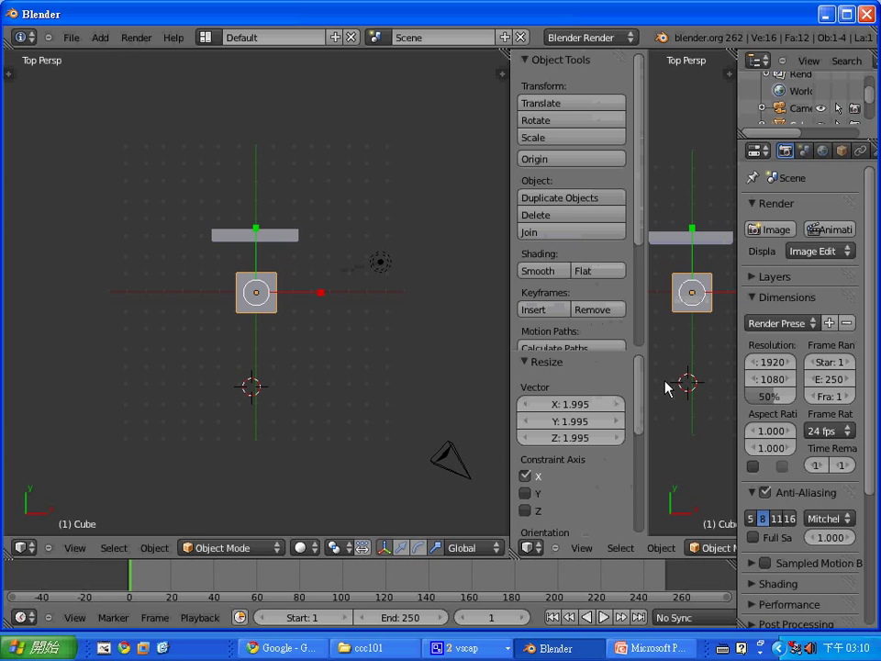
{"action": "left_click", "coordinate": [660, 401]}
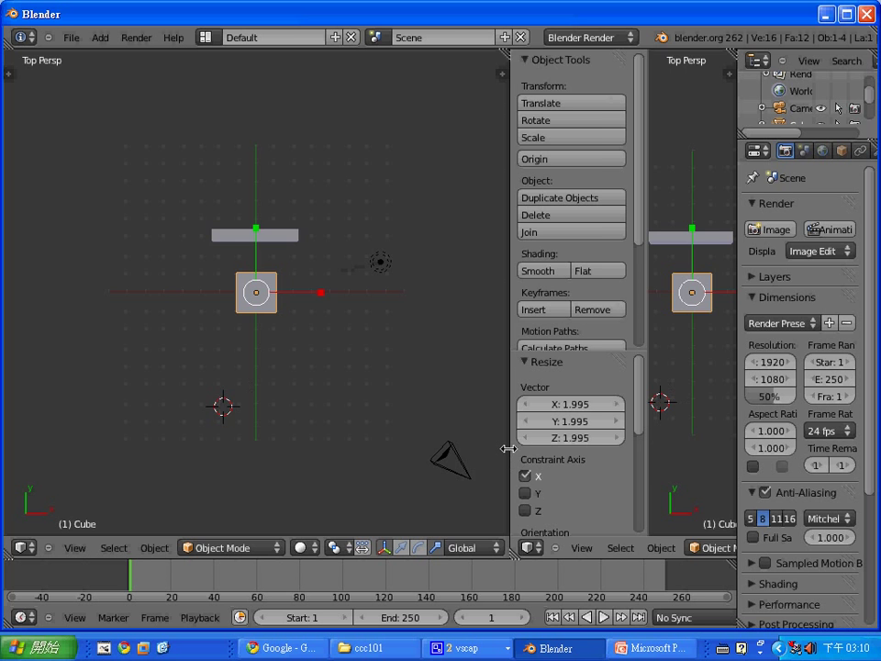
{"action": "left_click_drag", "start_coordinate": [514, 455], "coordinate": [449, 449]}
{"action": "left_click", "coordinate": [622, 427]}
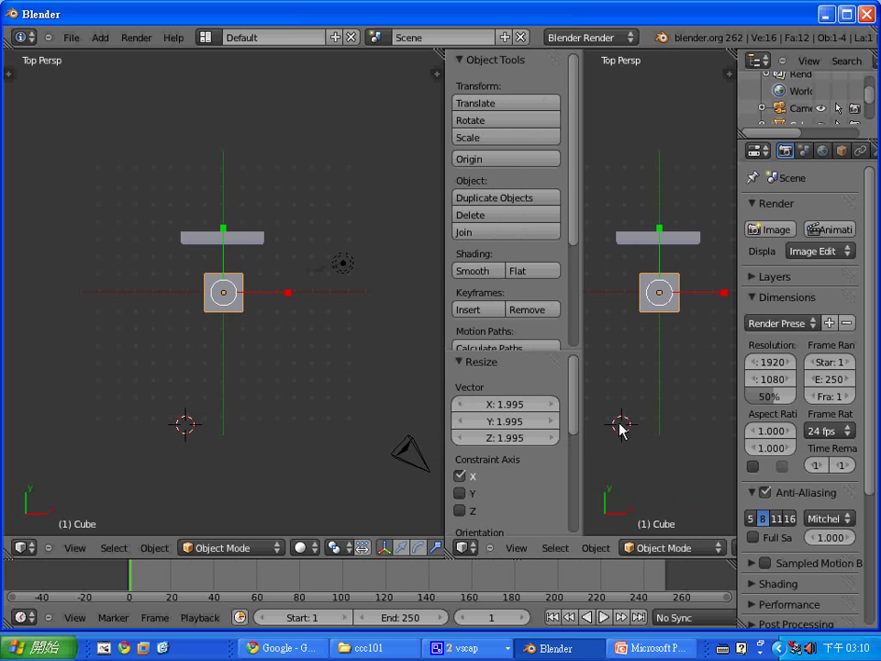
{"action": "key", "text": "t"}
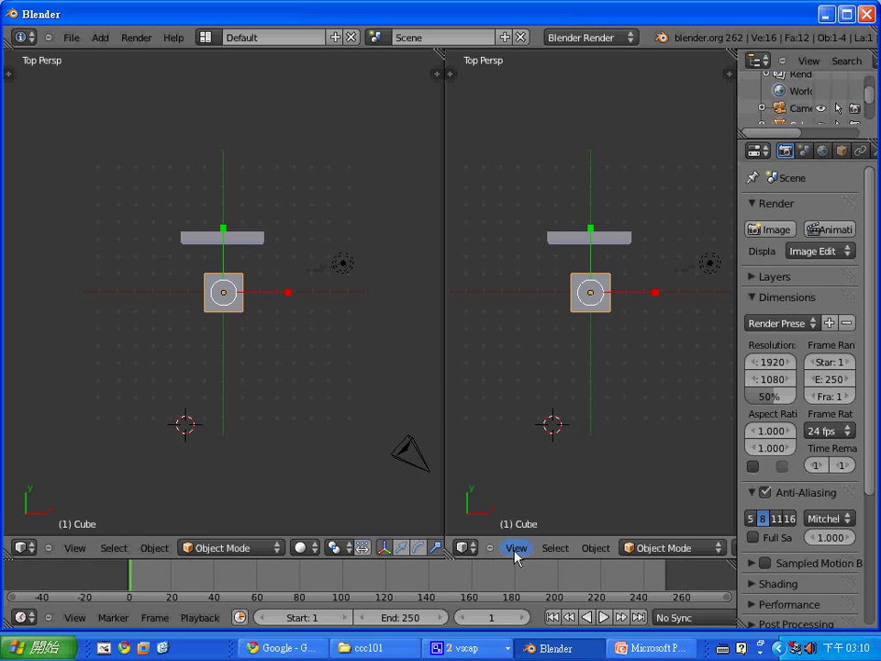
Make the right view look through the active camera at the cube and bar.
{"action": "left_click", "coordinate": [516, 551]}
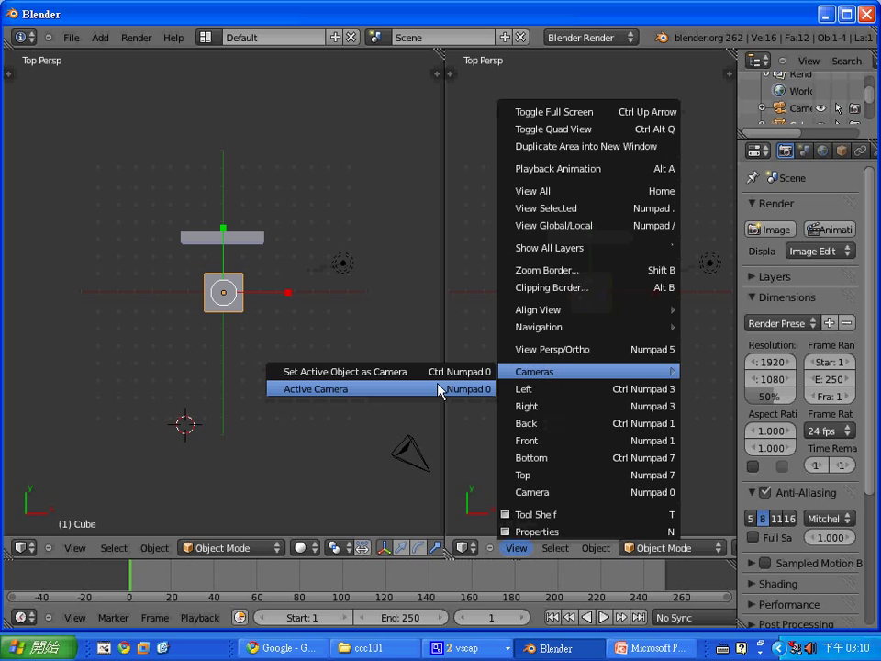
{"action": "left_click", "coordinate": [441, 387]}
{"action": "scroll", "coordinate": [610, 336], "scroll_direction": "up", "scroll_amount": 1}
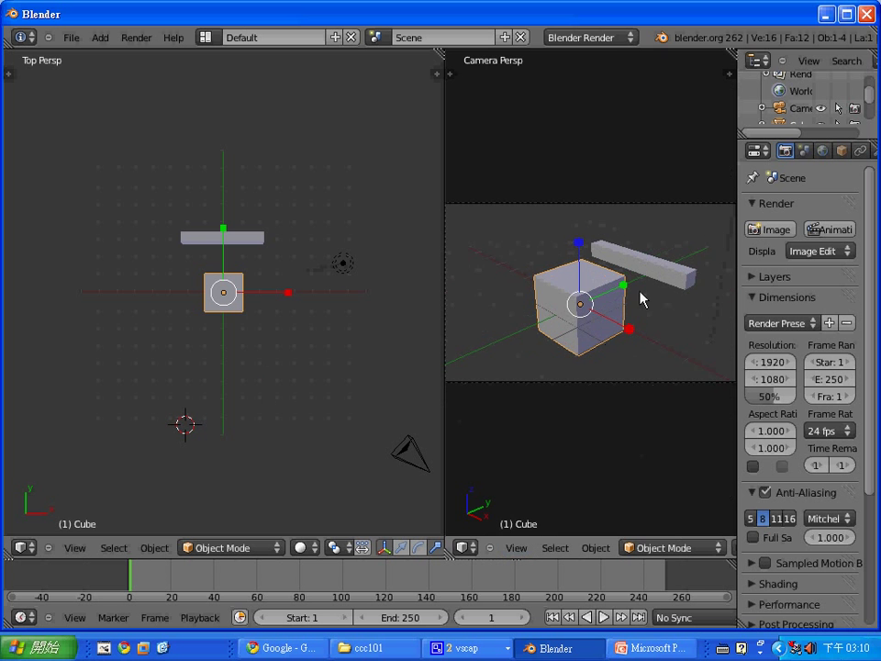
Move the bar so it lies across the middle of the cube.
{"action": "right_click", "coordinate": [262, 242]}
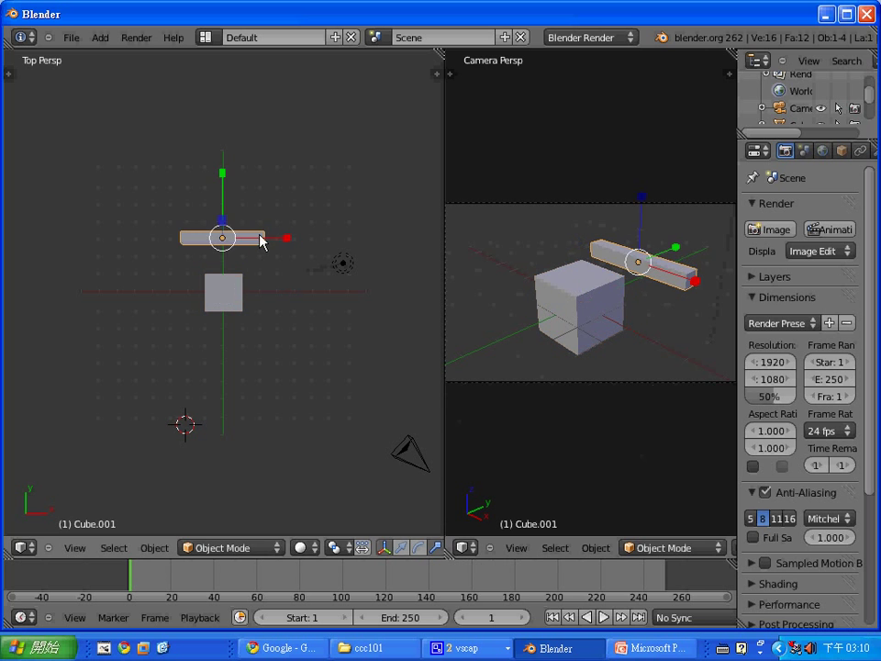
{"action": "key", "text": "g"}
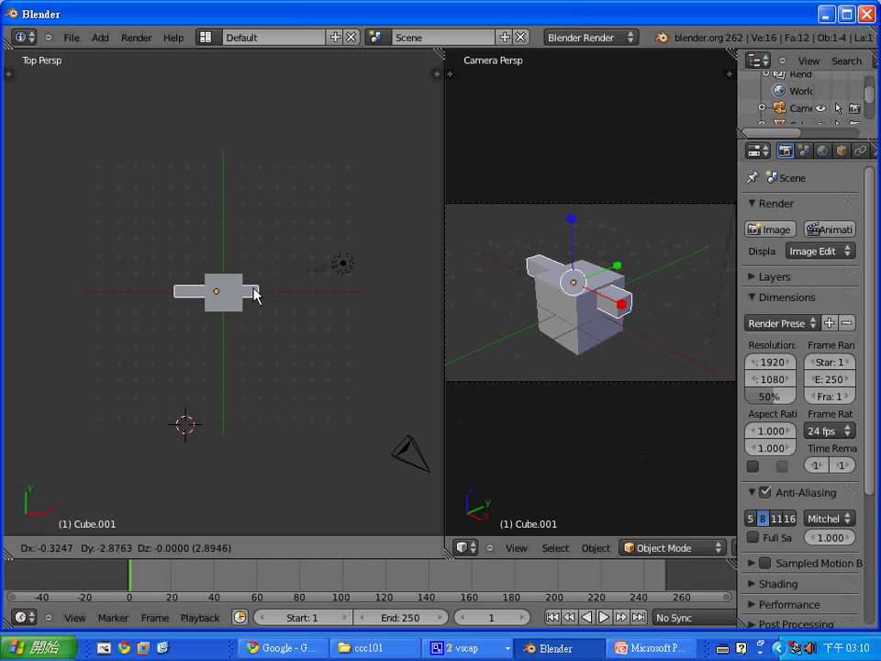
{"action": "left_click", "coordinate": [255, 296]}
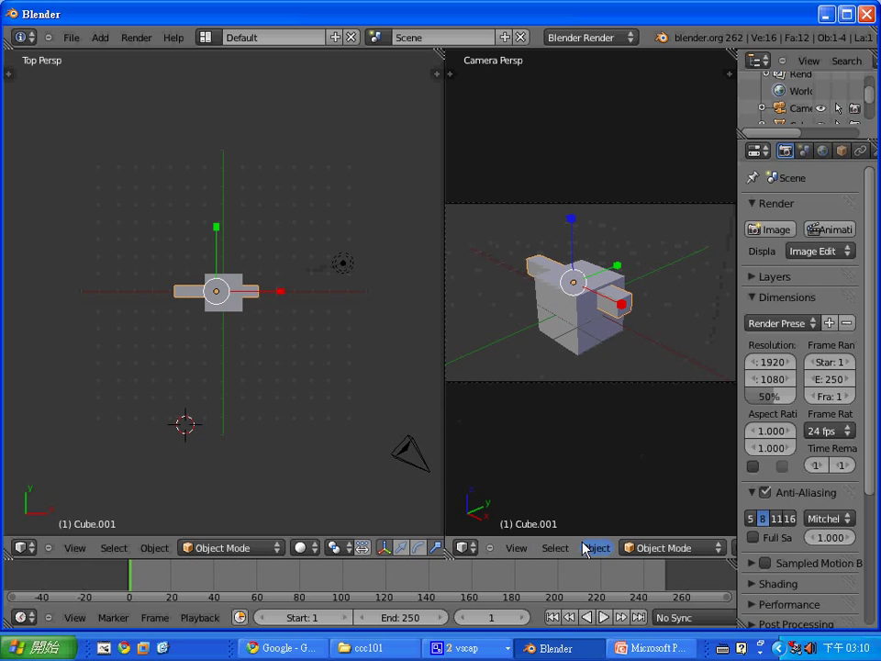
{"action": "scroll", "coordinate": [586, 549], "scroll_direction": "down", "scroll_amount": 5}
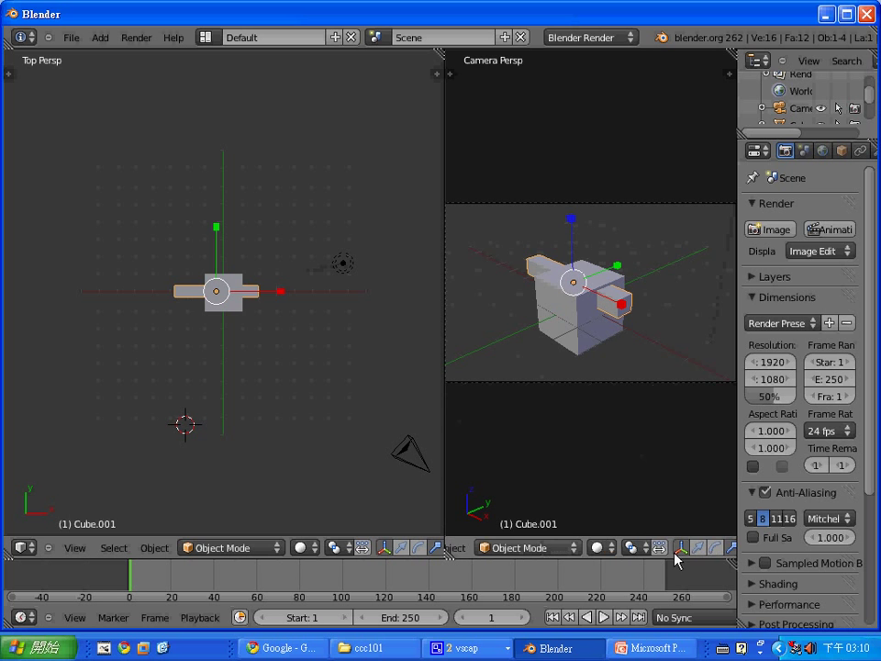
Lower the bar about 0.29 along Z using the translate gizmo's blue arrow.
{"action": "left_click", "coordinate": [701, 549]}
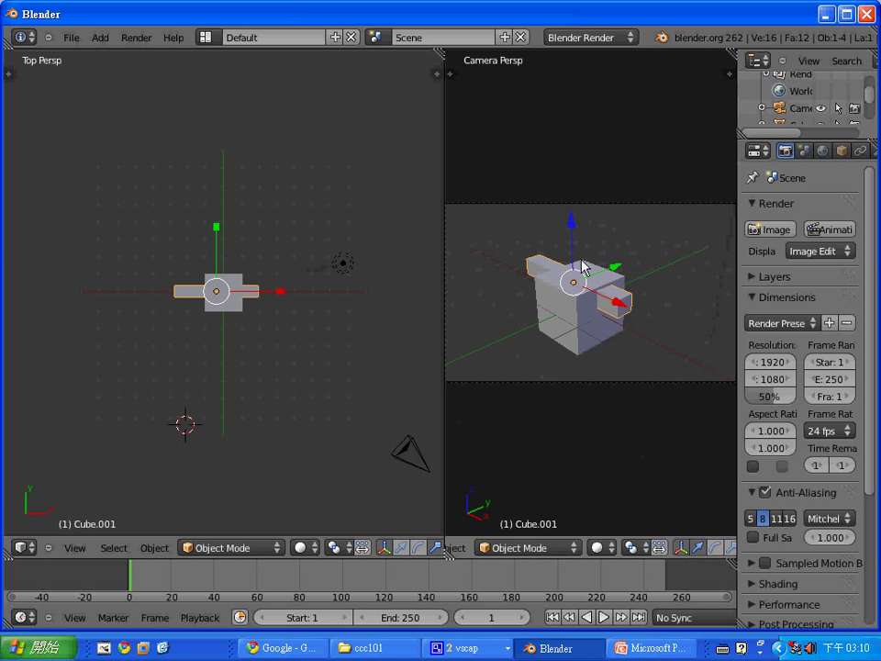
{"action": "left_click_drag", "start_coordinate": [573, 244], "coordinate": [570, 260]}
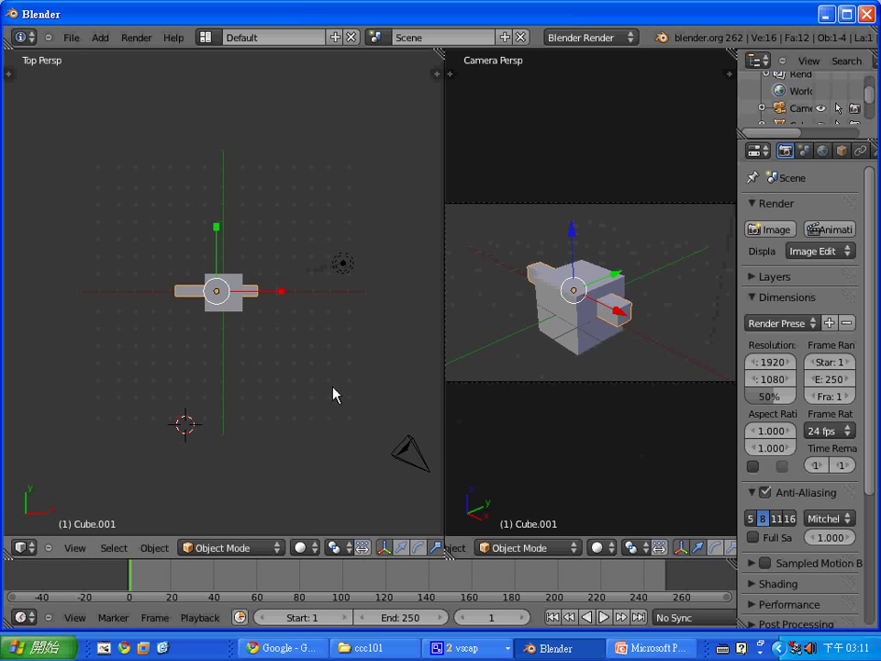
{"action": "scroll", "coordinate": [630, 352], "scroll_direction": "up", "scroll_amount": 2}
{"action": "scroll", "coordinate": [629, 352], "scroll_direction": "up", "scroll_amount": 2}
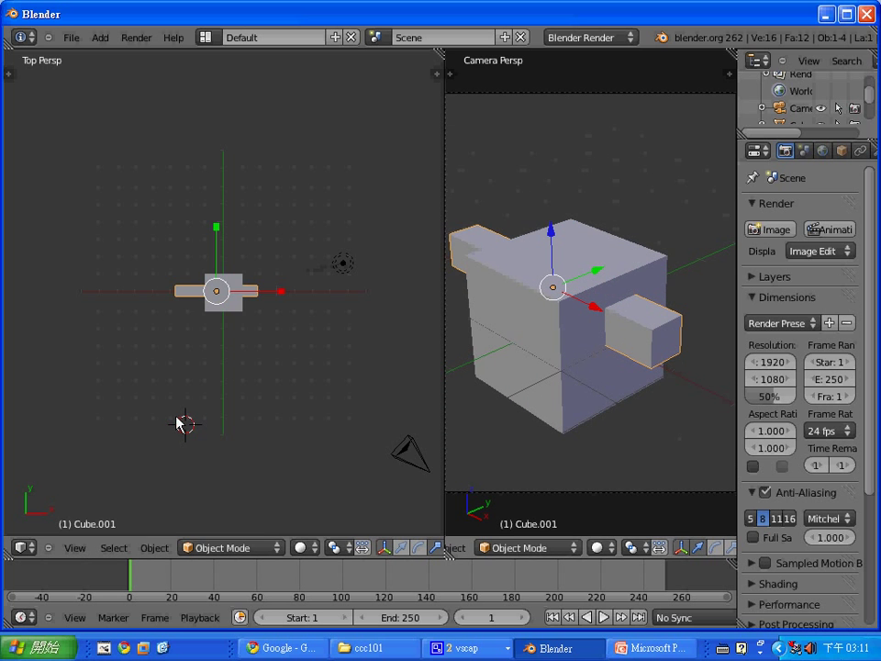
{"action": "scroll", "coordinate": [232, 394], "scroll_direction": "up", "scroll_amount": 3}
{"action": "scroll", "coordinate": [239, 403], "scroll_direction": "up", "scroll_amount": 3}
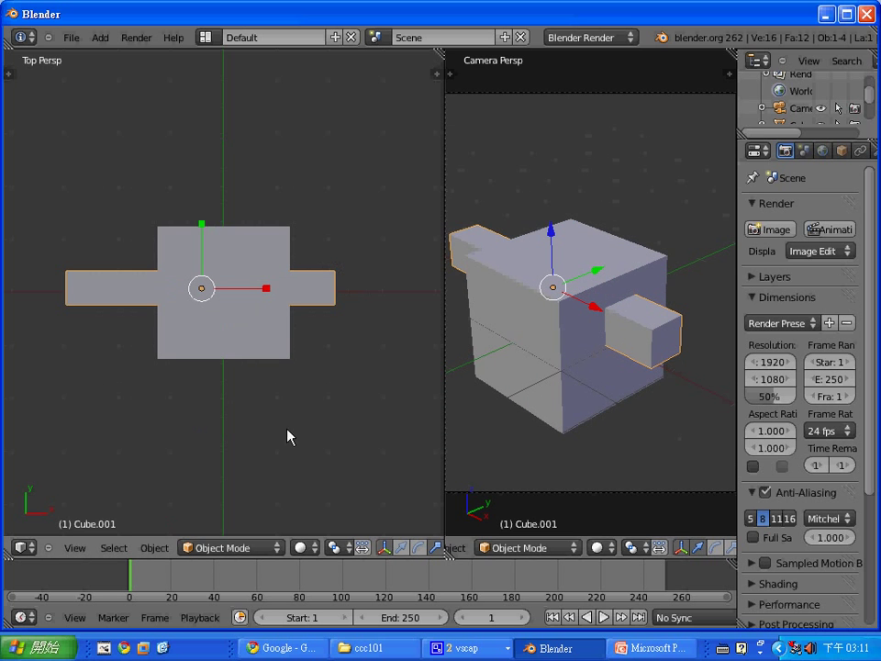
{"action": "left_click", "coordinate": [74, 548]}
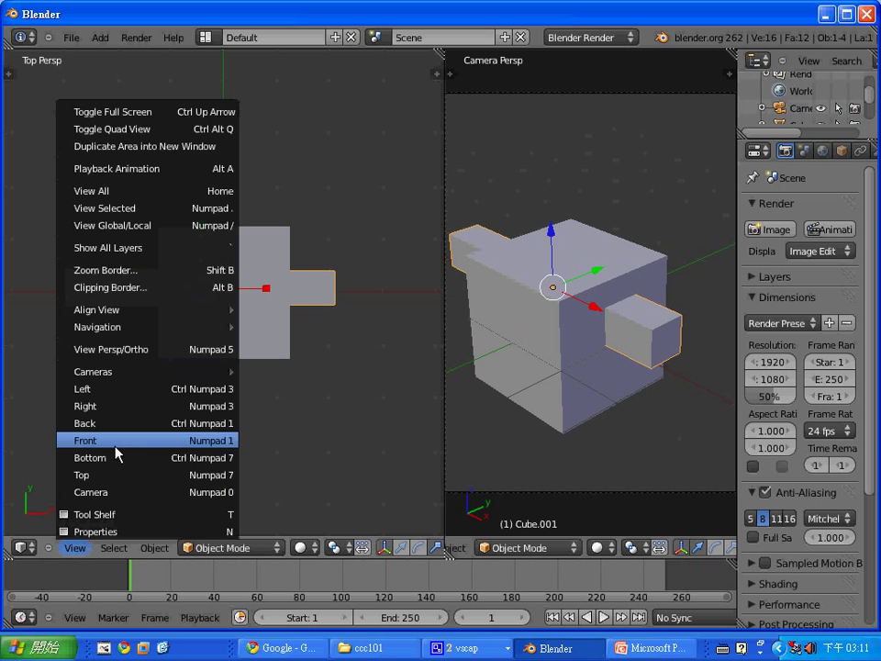
Set the left viewport to Right view.
{"action": "left_click", "coordinate": [114, 450]}
{"action": "left_click", "coordinate": [73, 548]}
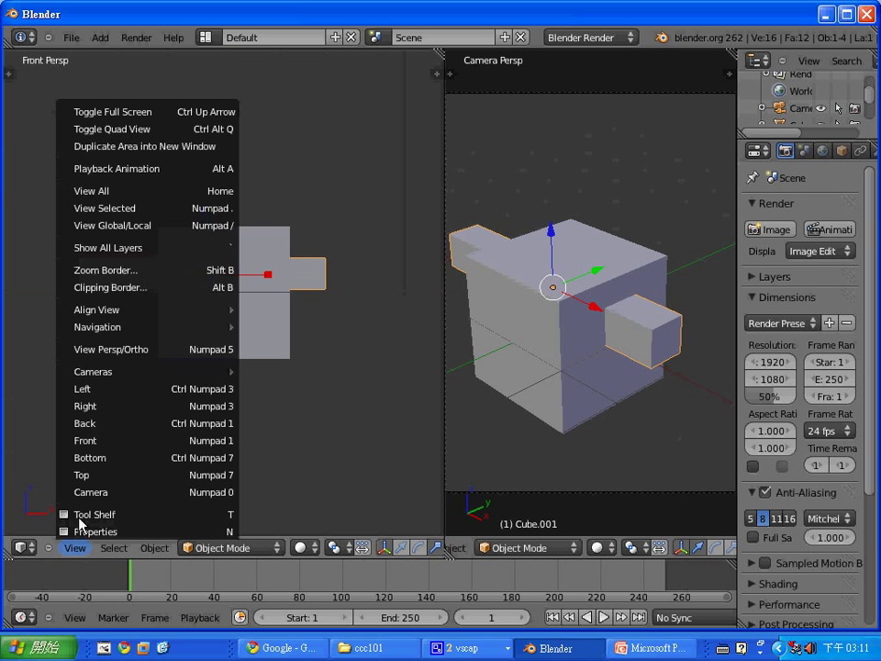
{"action": "left_click", "coordinate": [102, 407]}
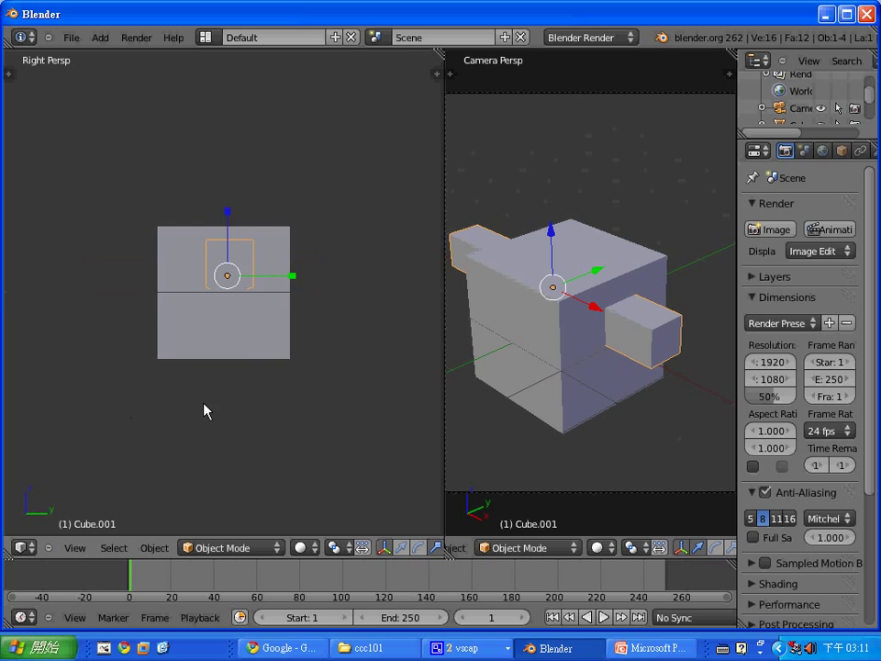
{"action": "scroll", "coordinate": [307, 322], "scroll_direction": "down", "scroll_amount": 2}
{"action": "scroll", "coordinate": [307, 321], "scroll_direction": "up", "scroll_amount": 2}
Switch the left viewport's shading to Texture and select the big cube.
{"action": "left_click", "coordinate": [275, 548]}
{"action": "left_click", "coordinate": [306, 548]}
{"action": "left_click", "coordinate": [326, 512]}
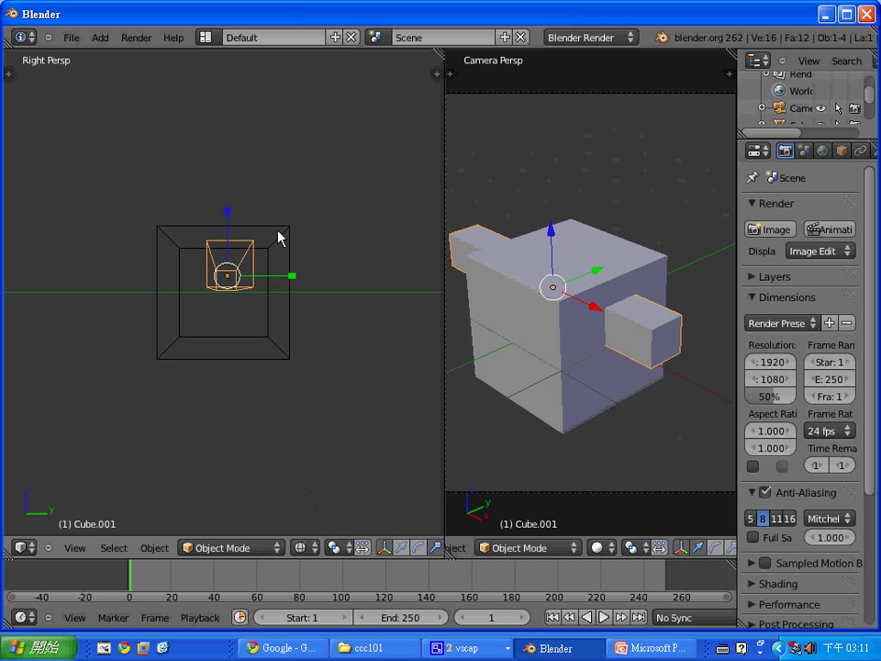
{"action": "left_click", "coordinate": [304, 548]}
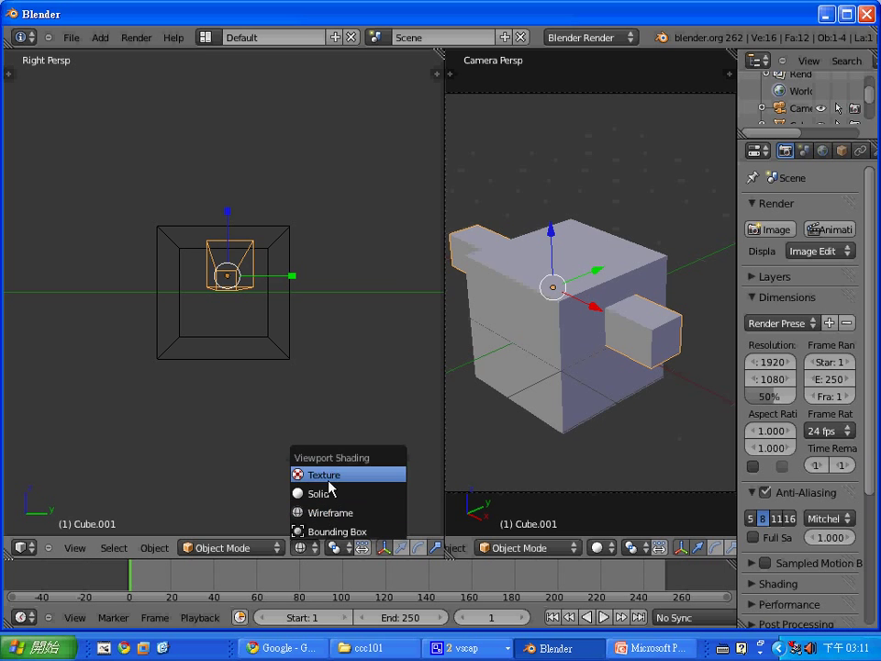
{"action": "left_click", "coordinate": [325, 477]}
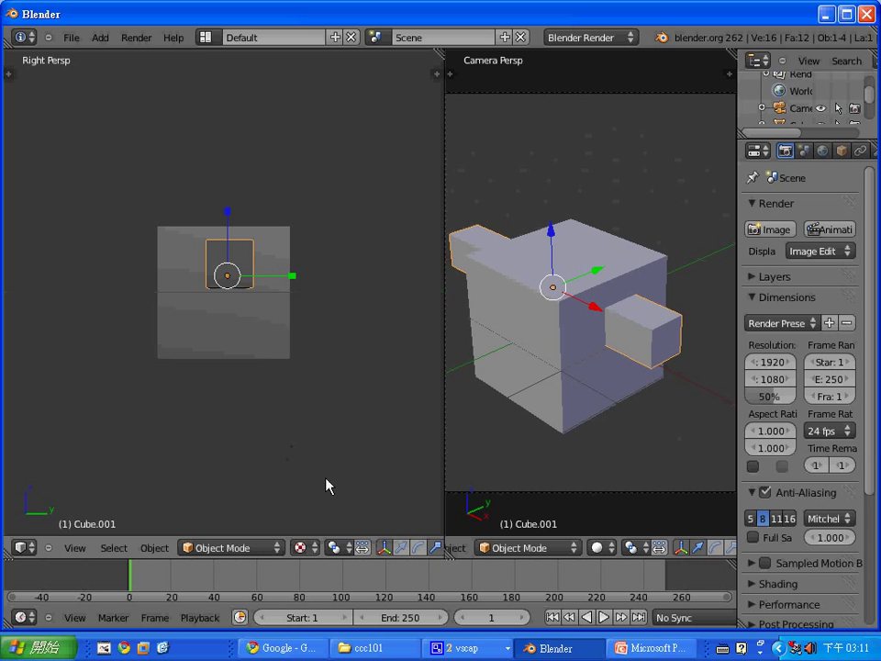
{"action": "right_click", "coordinate": [252, 324]}
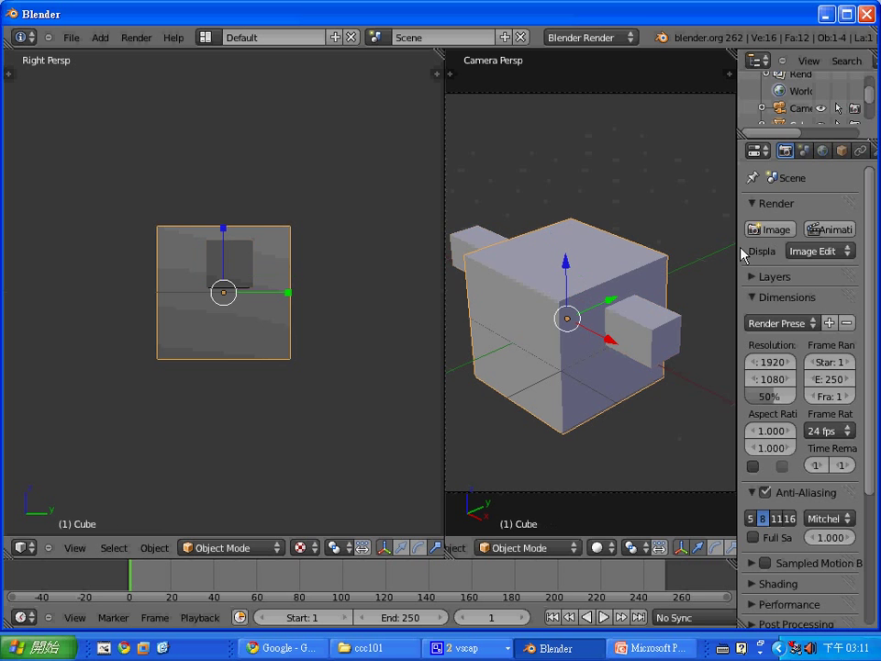
Set the shared material's diffuse colour to green (R 0.192, G 0.8, B 0.107).
{"action": "left_click_drag", "start_coordinate": [735, 246], "coordinate": [699, 239]}
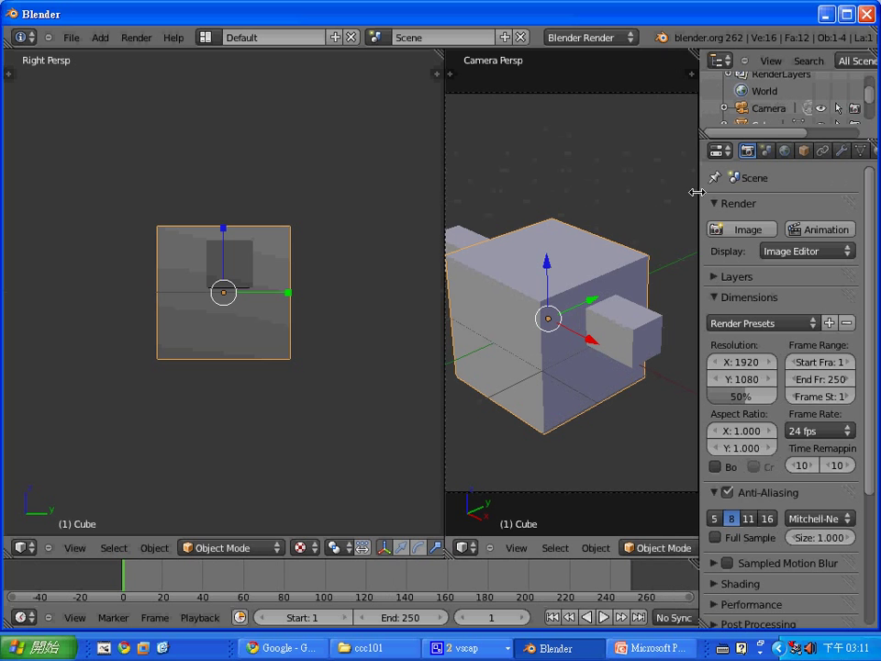
{"action": "left_click_drag", "start_coordinate": [703, 195], "coordinate": [635, 190]}
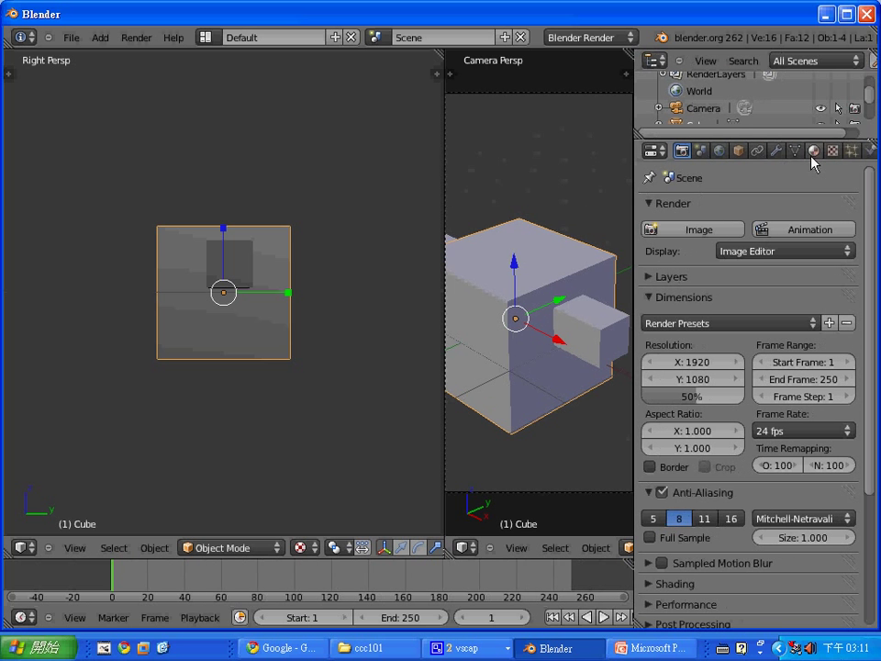
{"action": "left_click", "coordinate": [813, 150]}
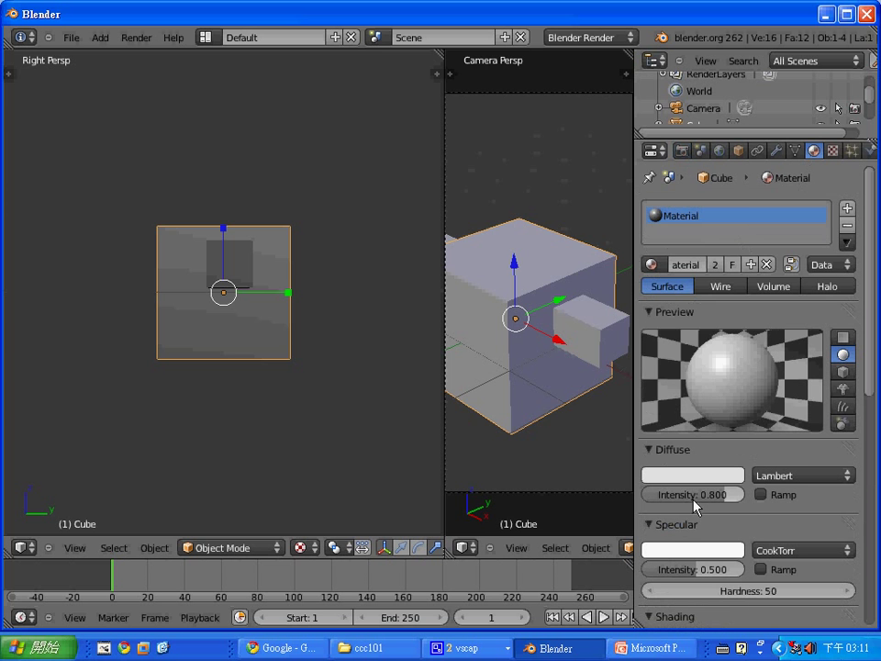
{"action": "left_click", "coordinate": [702, 475]}
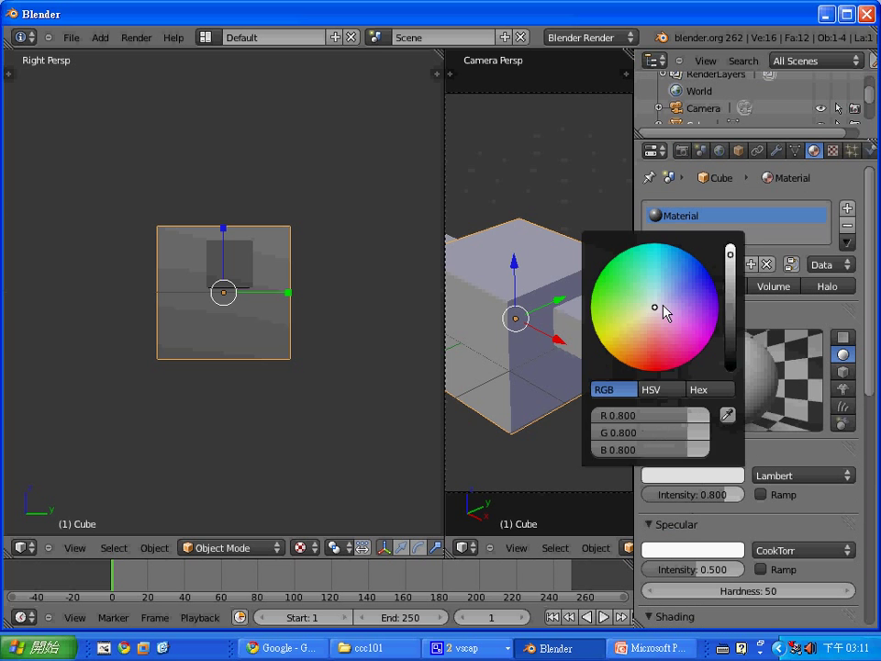
{"action": "left_click", "coordinate": [603, 289]}
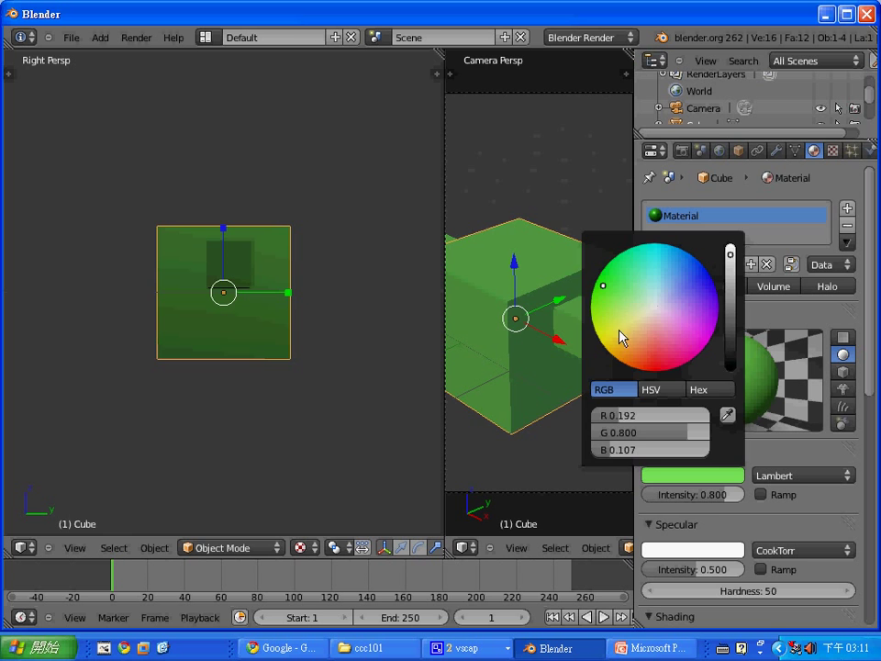
{"action": "right_click", "coordinate": [241, 275]}
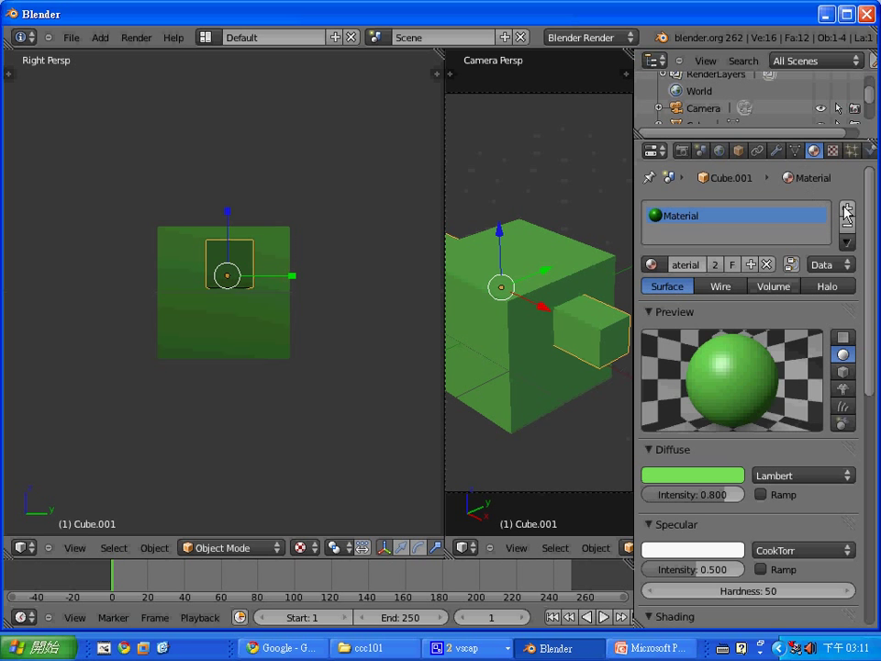
Give the bar a single-user material Material.Blue with light blue diffuse (0.365, 0.718, 0.8).
{"action": "left_click", "coordinate": [751, 265]}
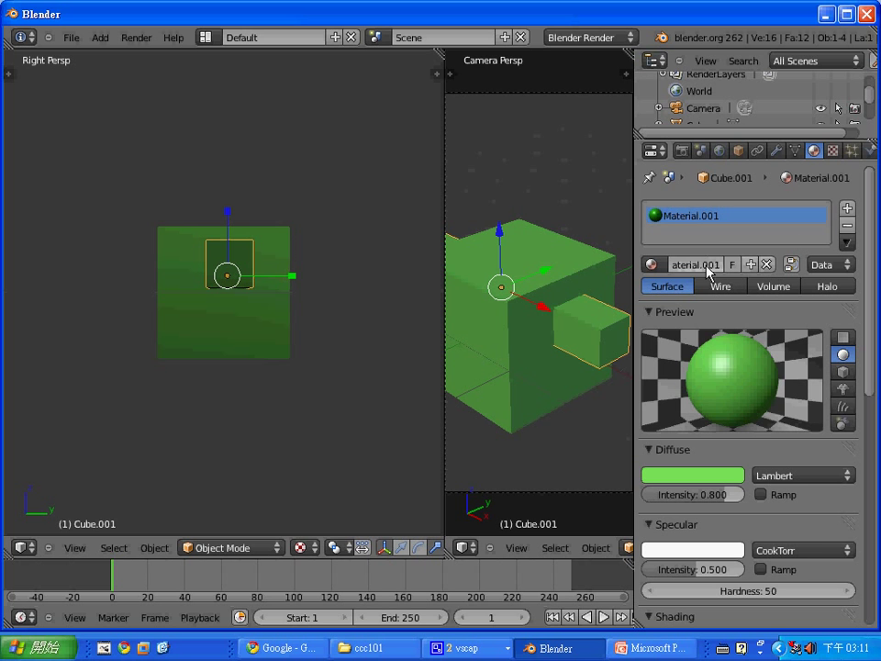
{"action": "type", "text": "Material"}
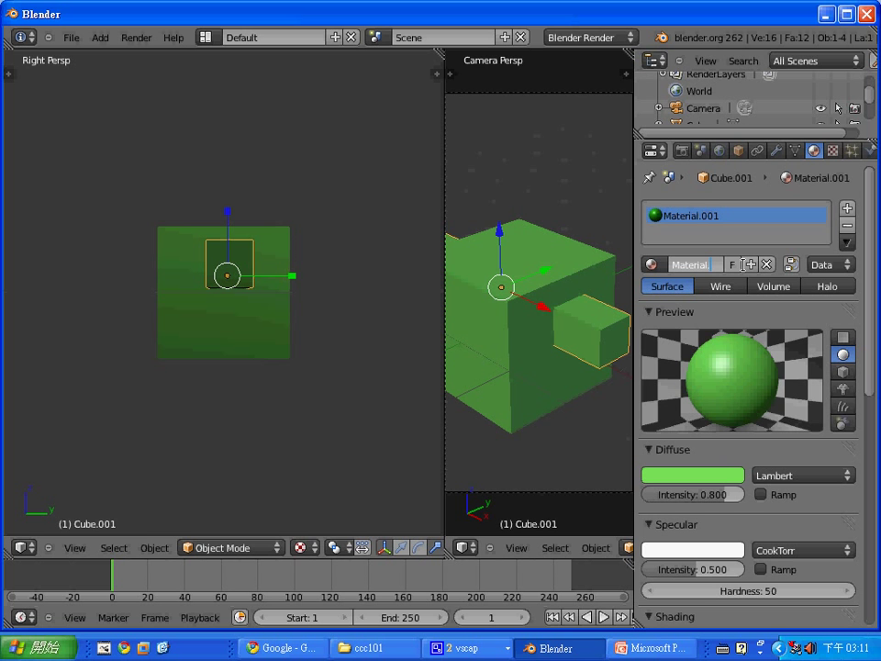
{"action": "type", "text": ".Blue"}
{"action": "key", "text": "Return"}
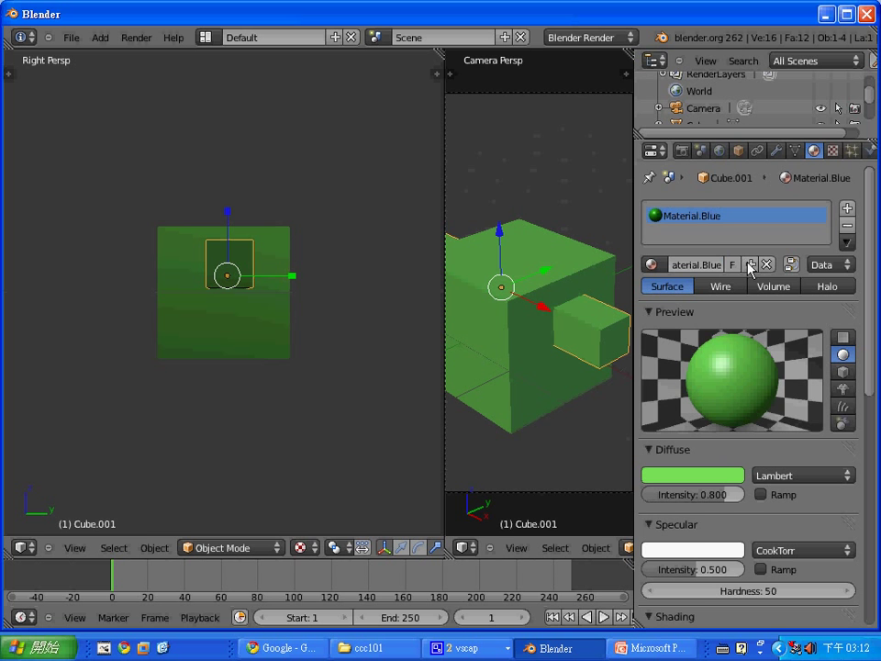
{"action": "left_click", "coordinate": [689, 476]}
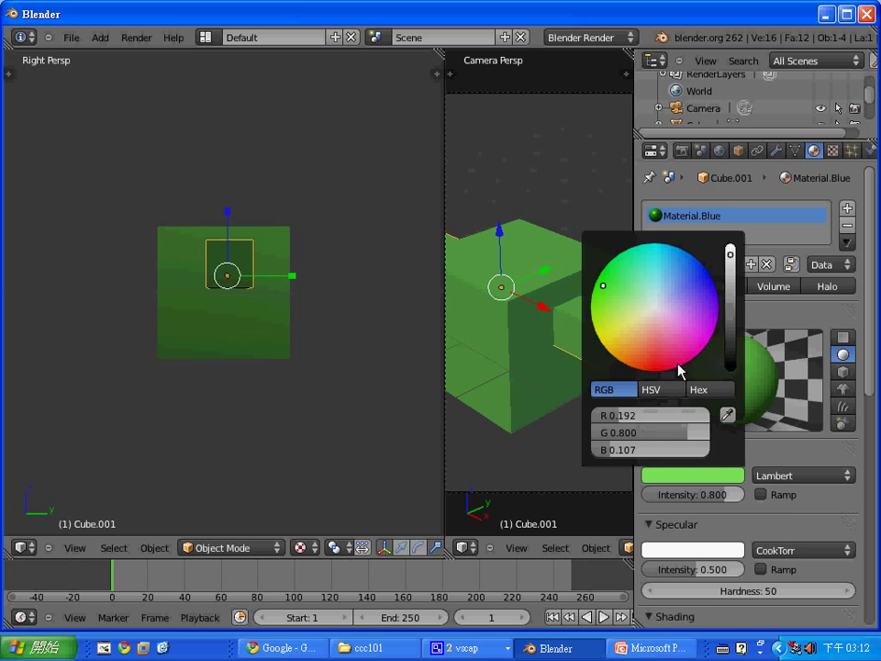
{"action": "left_click", "coordinate": [681, 266]}
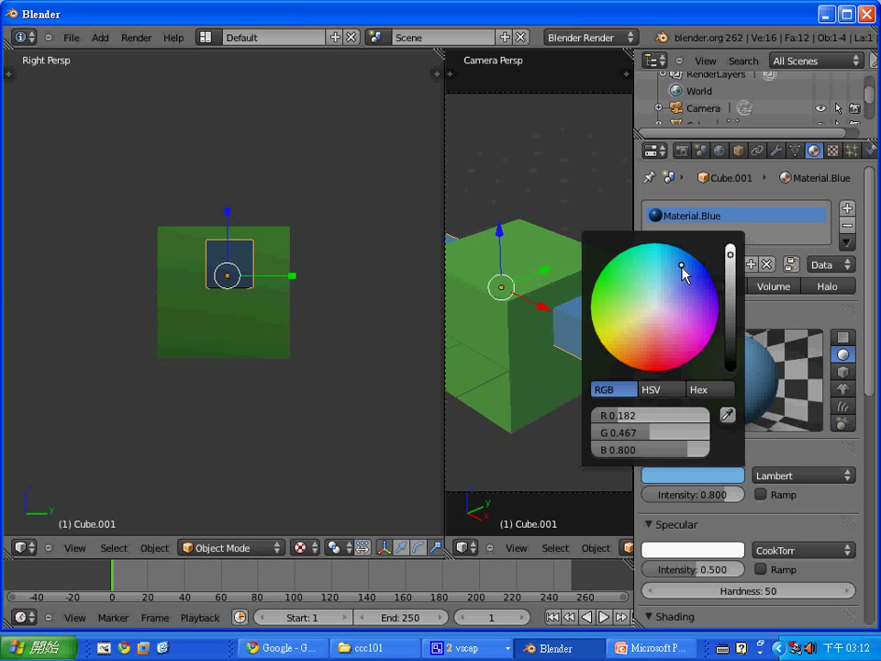
{"action": "left_click_drag", "start_coordinate": [680, 265], "coordinate": [677, 265]}
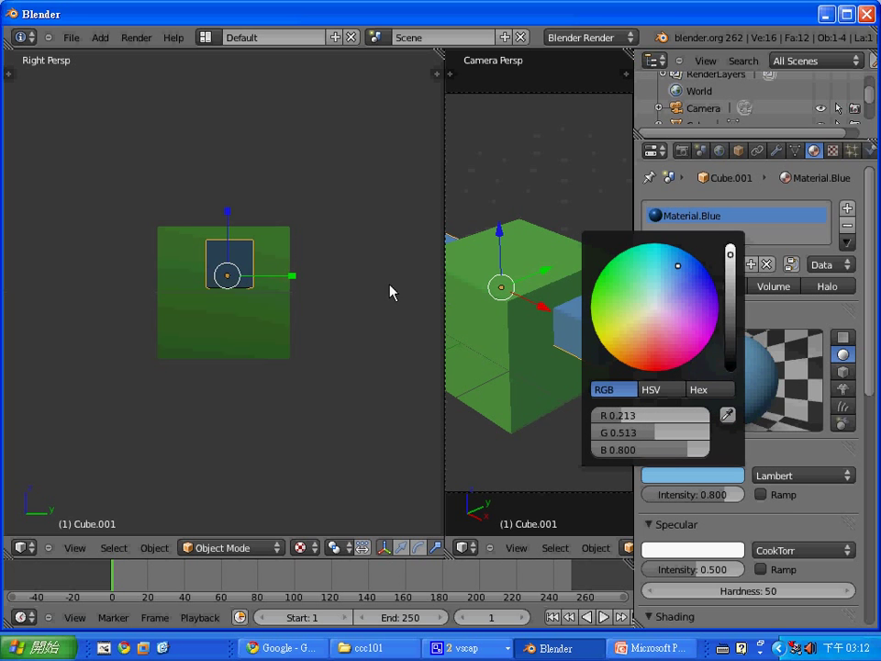
{"action": "left_click", "coordinate": [706, 475]}
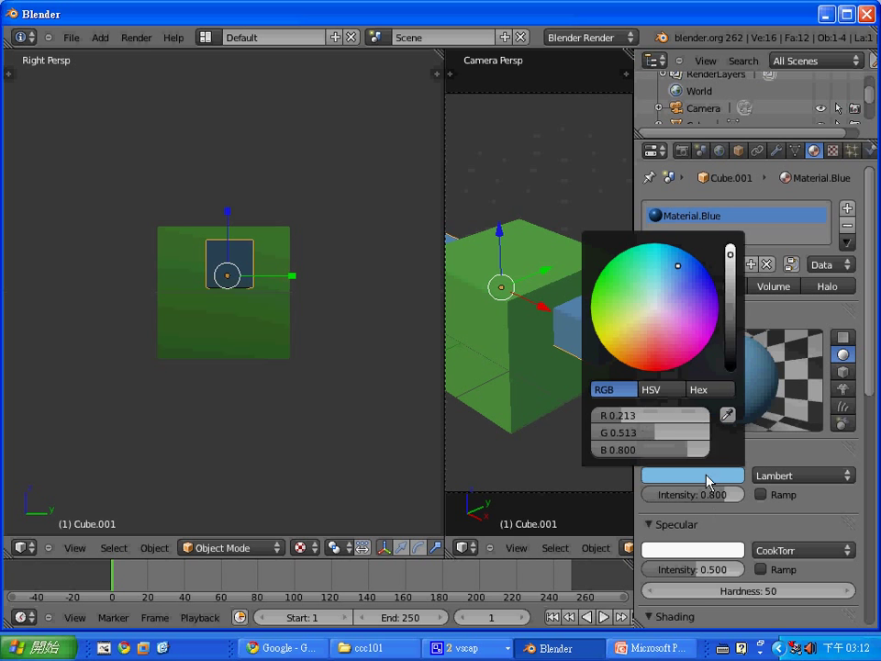
{"action": "left_click", "coordinate": [661, 272]}
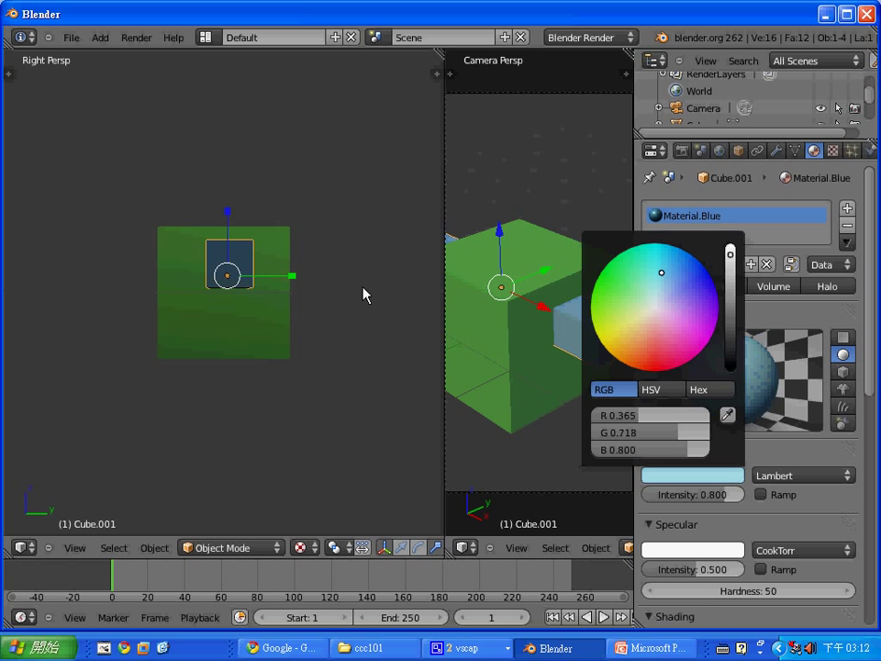
{"action": "scroll", "coordinate": [371, 436], "scroll_direction": "up", "scroll_amount": 2}
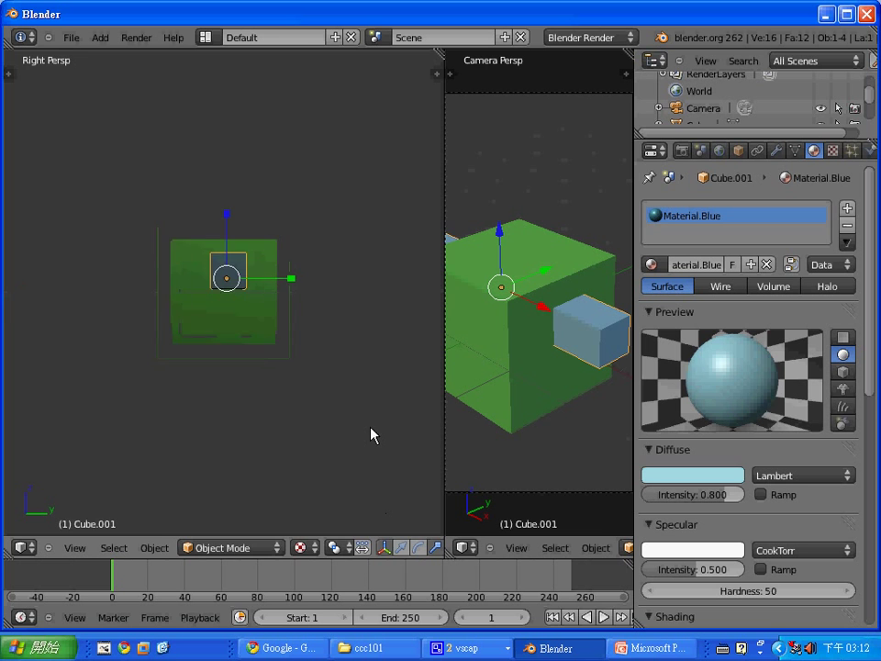
{"action": "key", "text": "F12"}
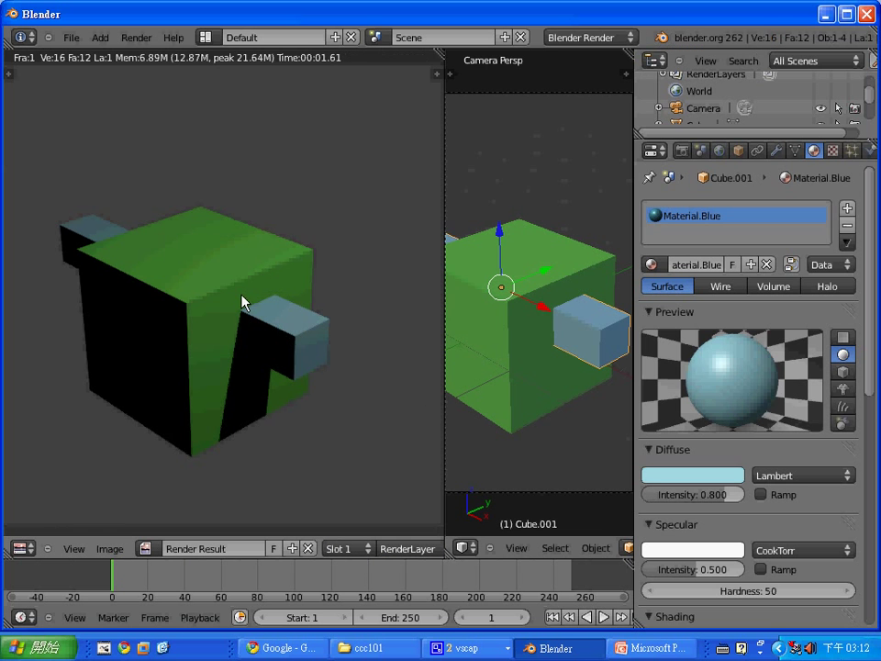
{"action": "key", "text": "Escape"}
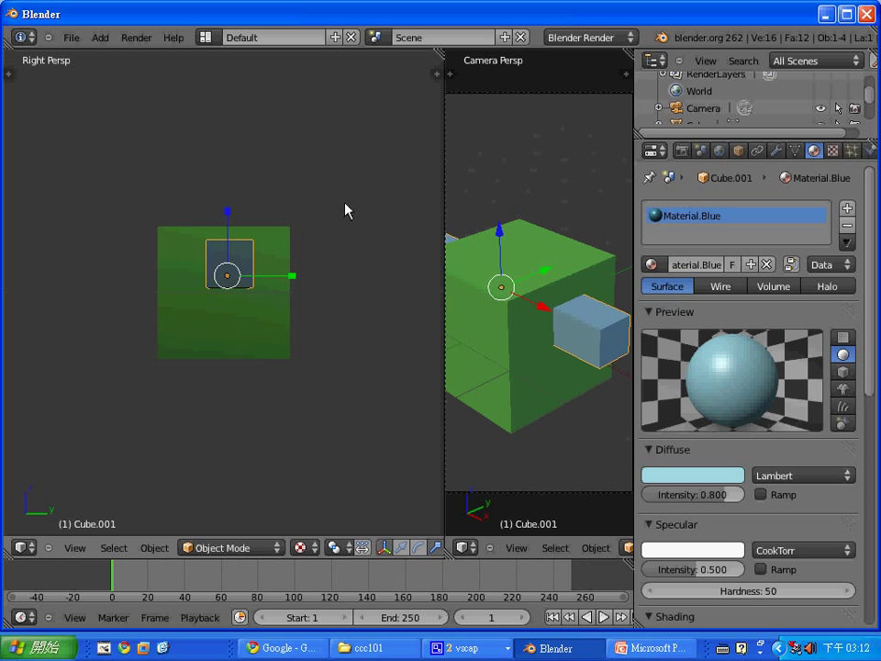
Enter Edit Mode on the big green cube with all geometry deselected.
{"action": "right_click", "coordinate": [526, 277]}
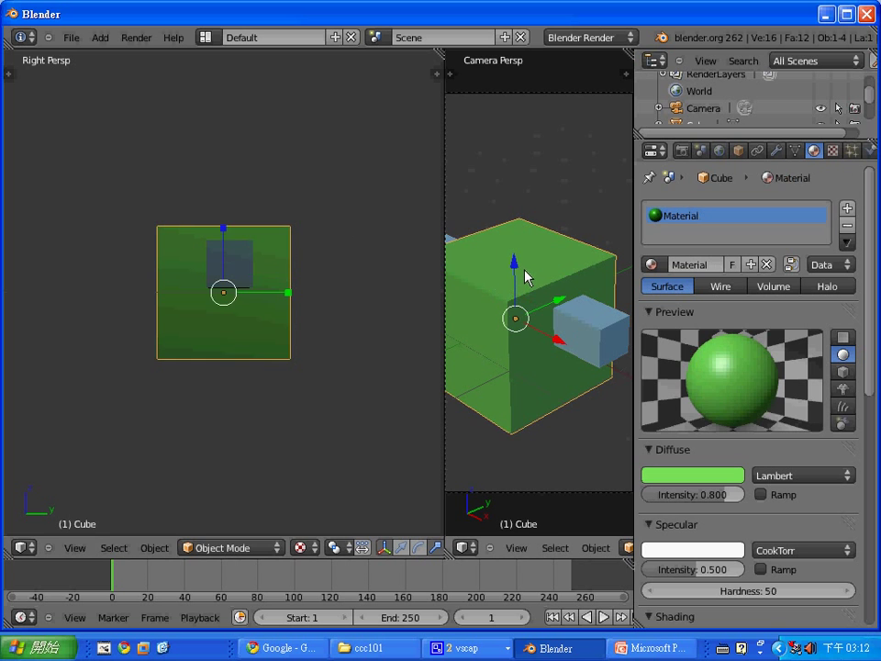
{"action": "key", "text": "Tab"}
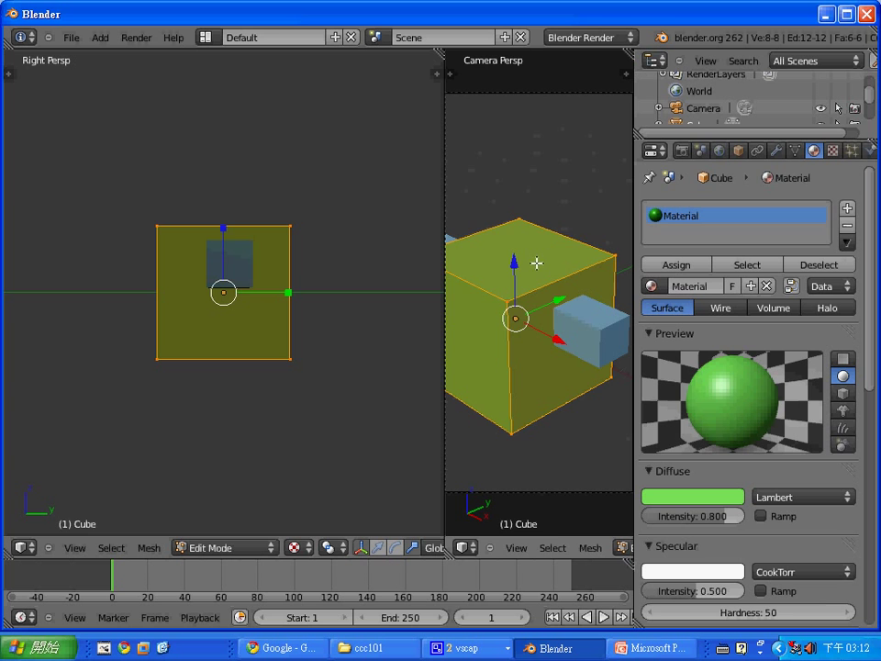
{"action": "key", "text": "a"}
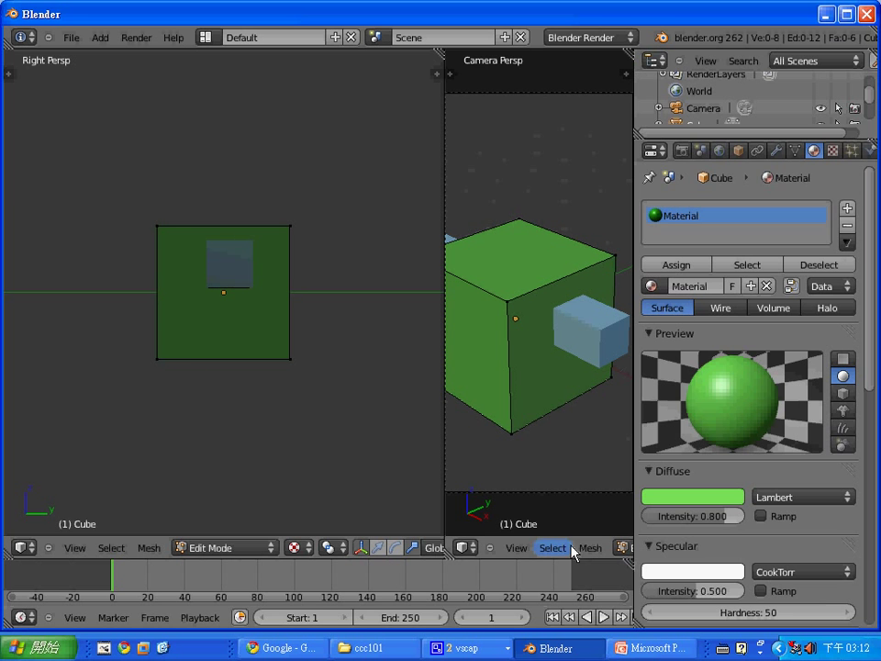
{"action": "scroll", "coordinate": [560, 548], "scroll_direction": "down", "scroll_amount": 2}
{"action": "scroll", "coordinate": [551, 551], "scroll_direction": "down", "scroll_amount": 2}
{"action": "scroll", "coordinate": [543, 556], "scroll_direction": "down", "scroll_amount": 2}
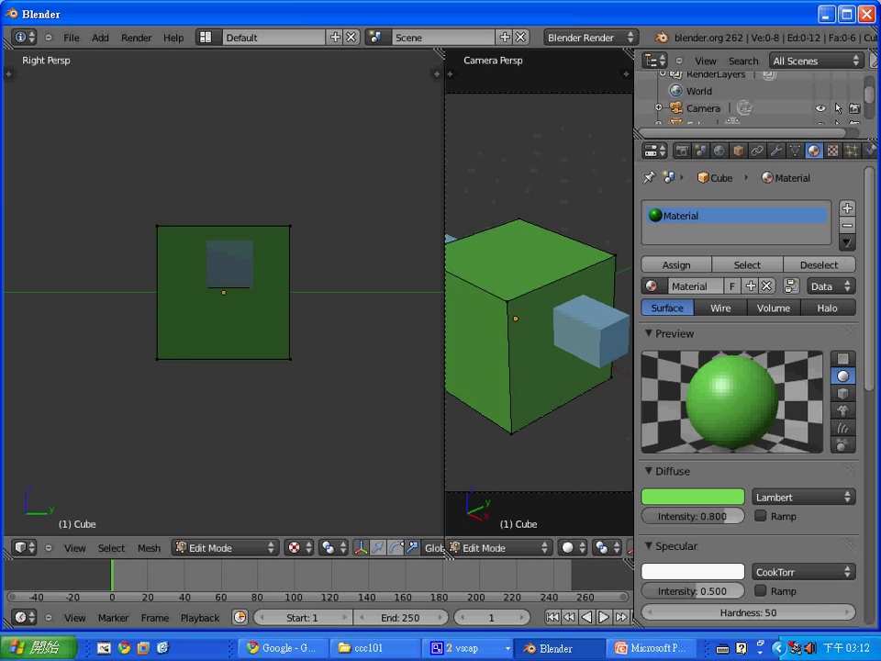
{"action": "scroll", "coordinate": [551, 548], "scroll_direction": "down", "scroll_amount": 3}
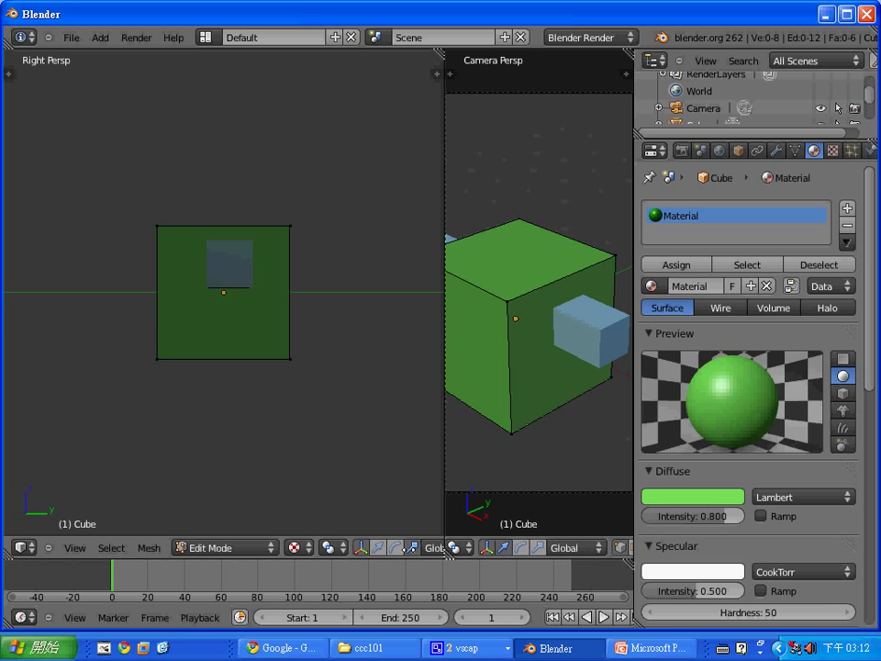
{"action": "mouse_move", "coordinate": [444, 449]}
{"action": "left_mouse_down"}
{"action": "mouse_move", "coordinate": [321, 441]}
{"action": "mouse_move", "coordinate": [331, 443]}
{"action": "left_mouse_up"}
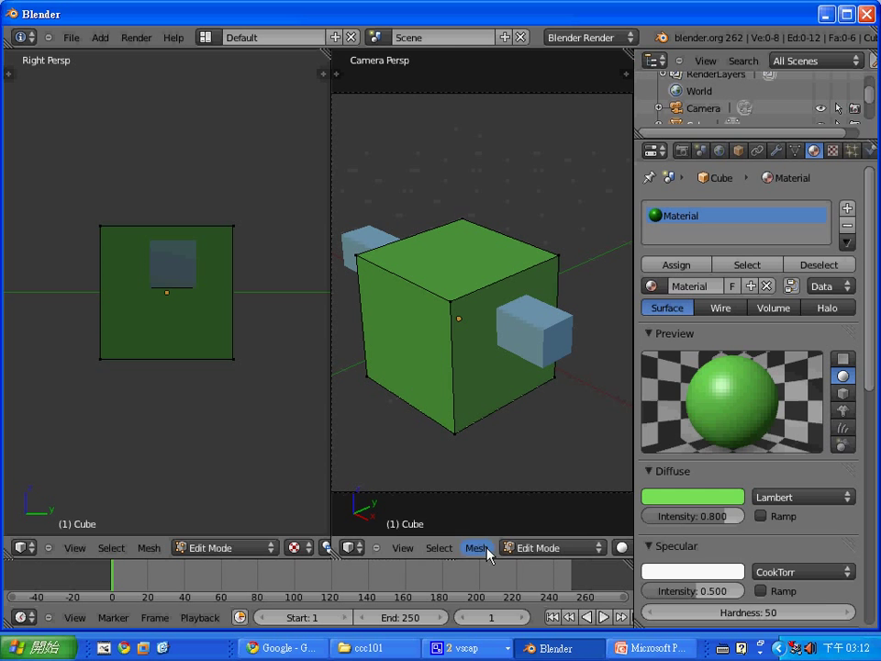
{"action": "scroll", "coordinate": [500, 548], "scroll_direction": "down", "scroll_amount": 3}
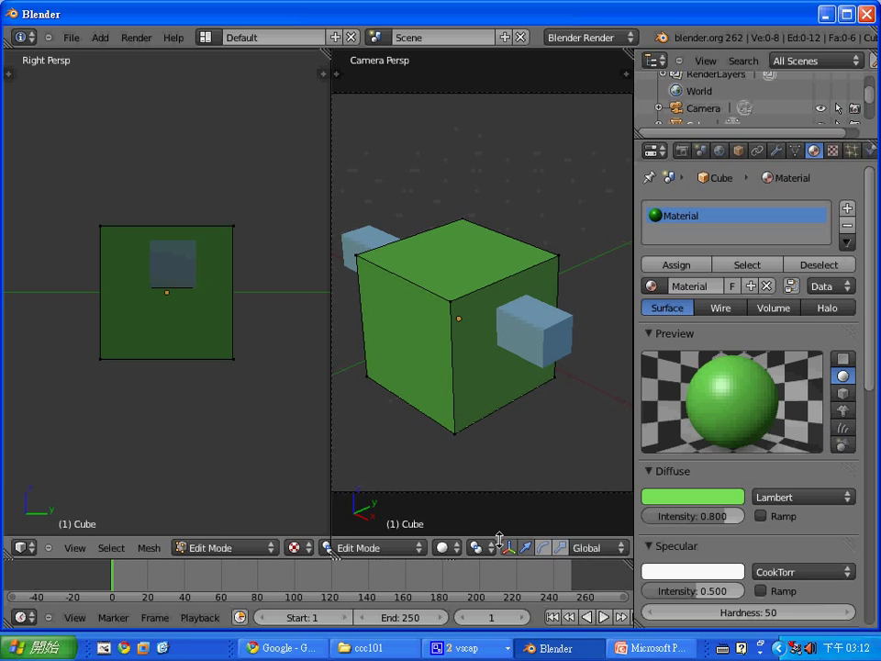
{"action": "scroll", "coordinate": [500, 548], "scroll_direction": "down", "scroll_amount": 4}
Delete the cube's top face in face select mode, then return to Object Mode.
{"action": "left_click", "coordinate": [534, 548]}
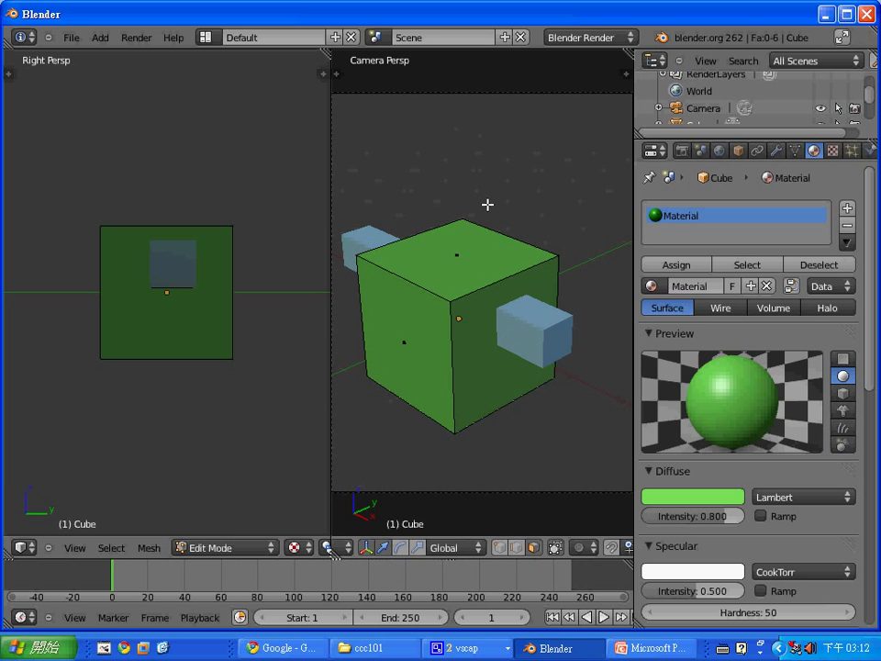
{"action": "right_click", "coordinate": [464, 252]}
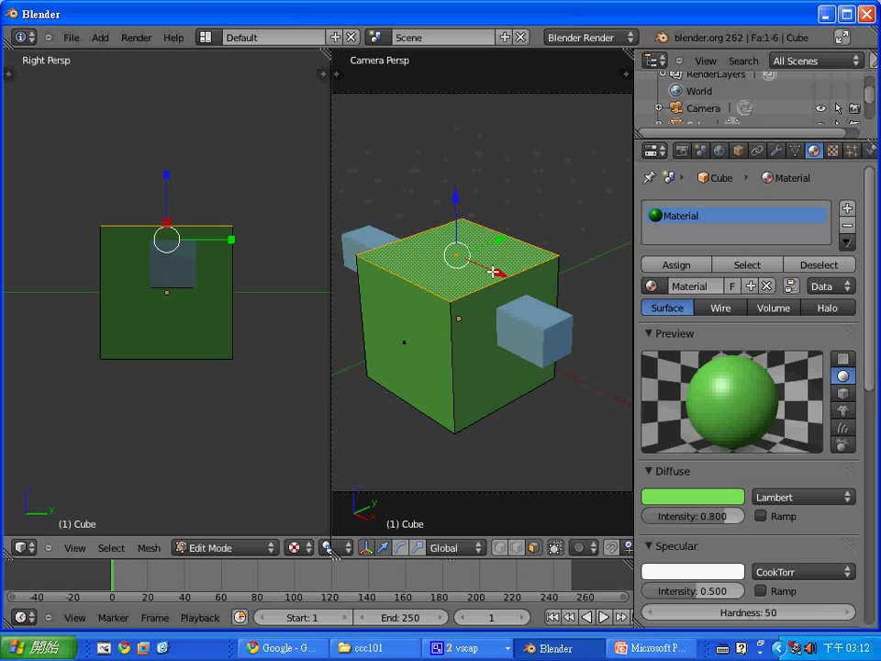
{"action": "key", "text": "x"}
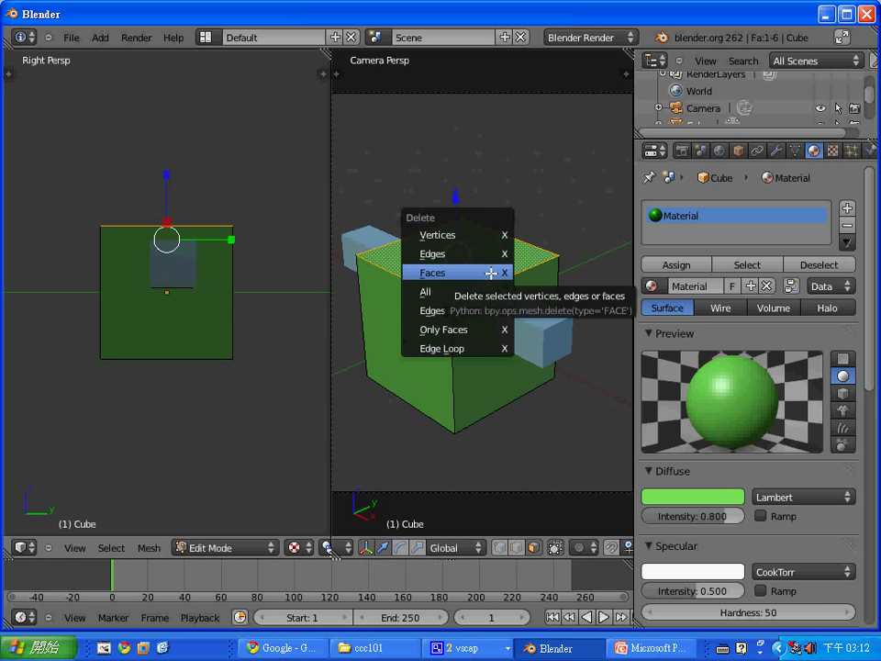
{"action": "left_click", "coordinate": [491, 273]}
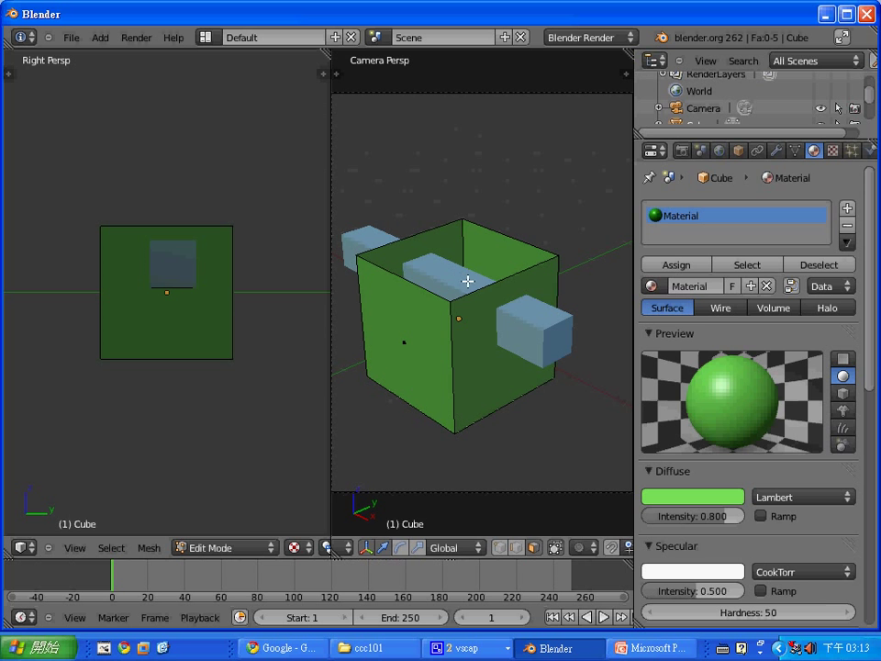
{"action": "right_click", "coordinate": [454, 323]}
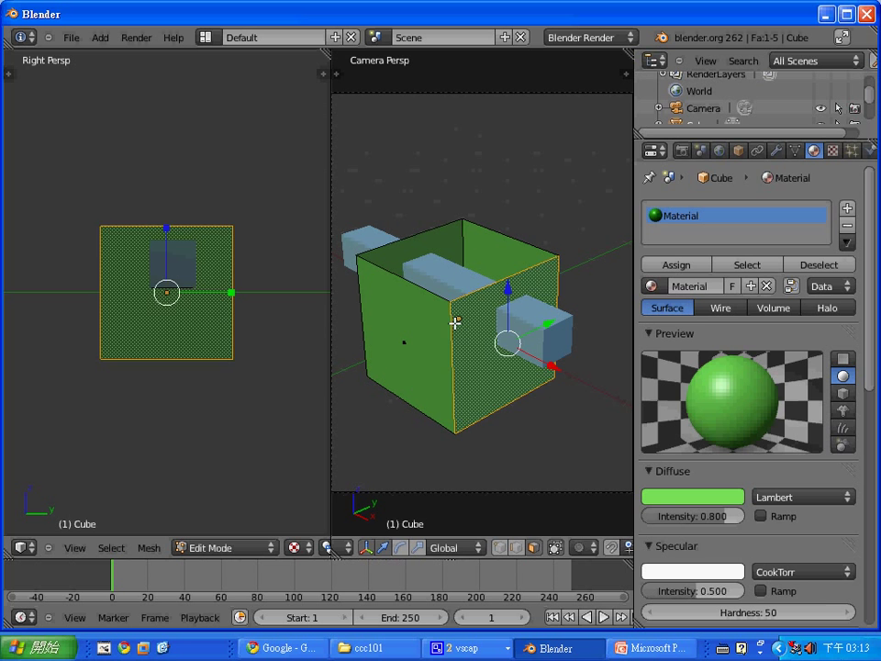
{"action": "right_click", "coordinate": [450, 324]}
{"action": "key", "text": "Tab"}
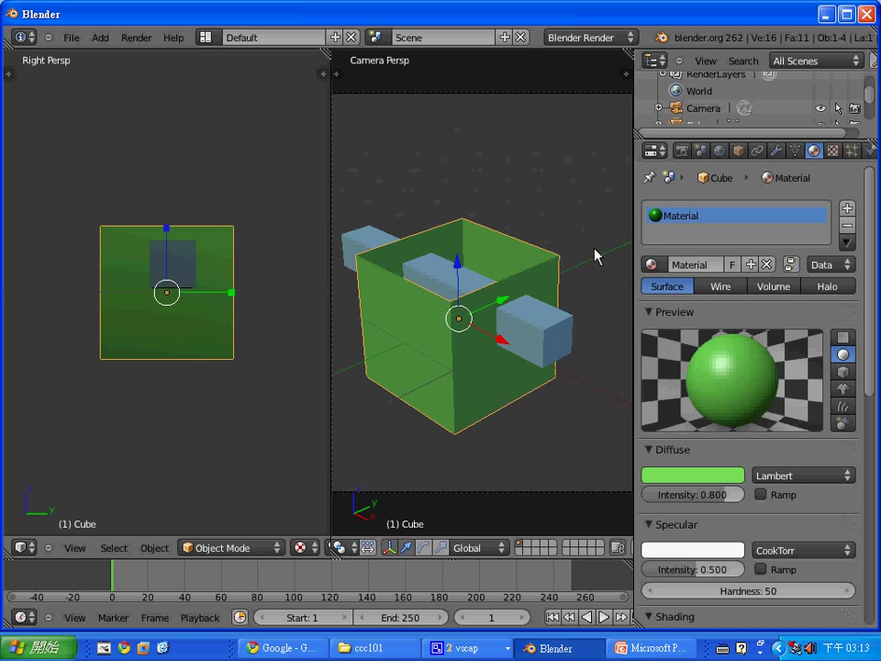
Add a Solidify modifier to the open green box.
{"action": "left_click", "coordinate": [776, 150]}
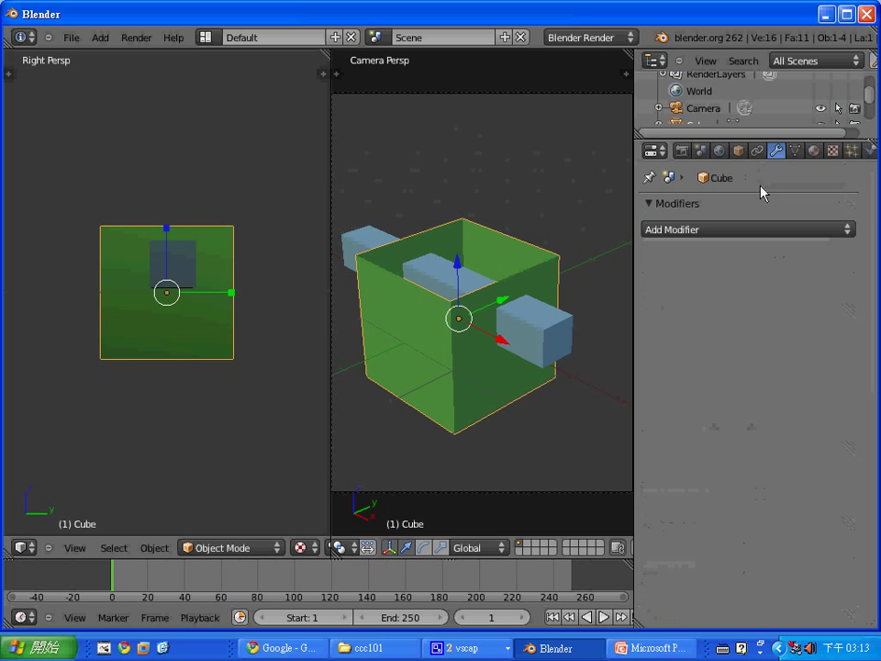
{"action": "left_click", "coordinate": [761, 230]}
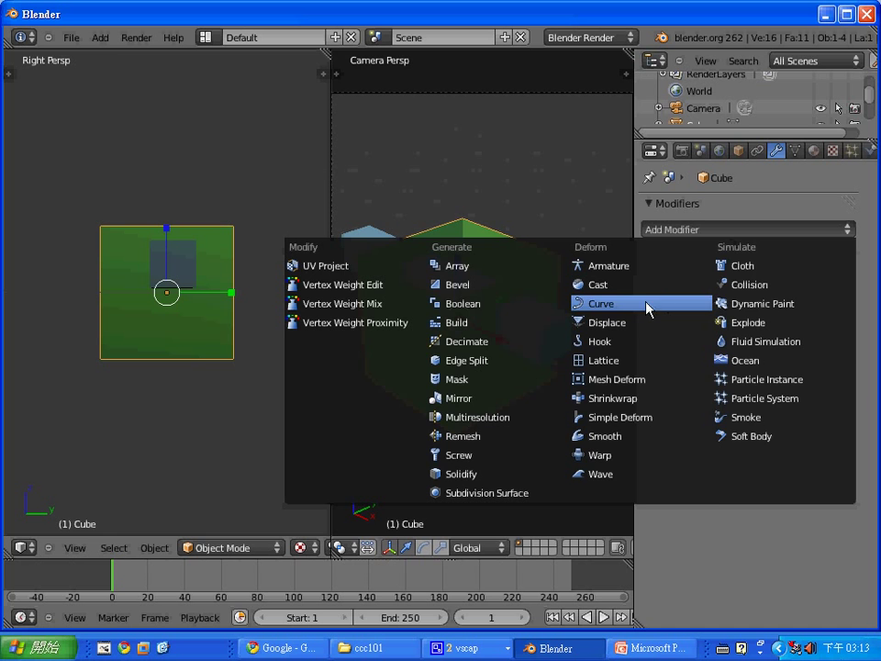
{"action": "left_click", "coordinate": [530, 473]}
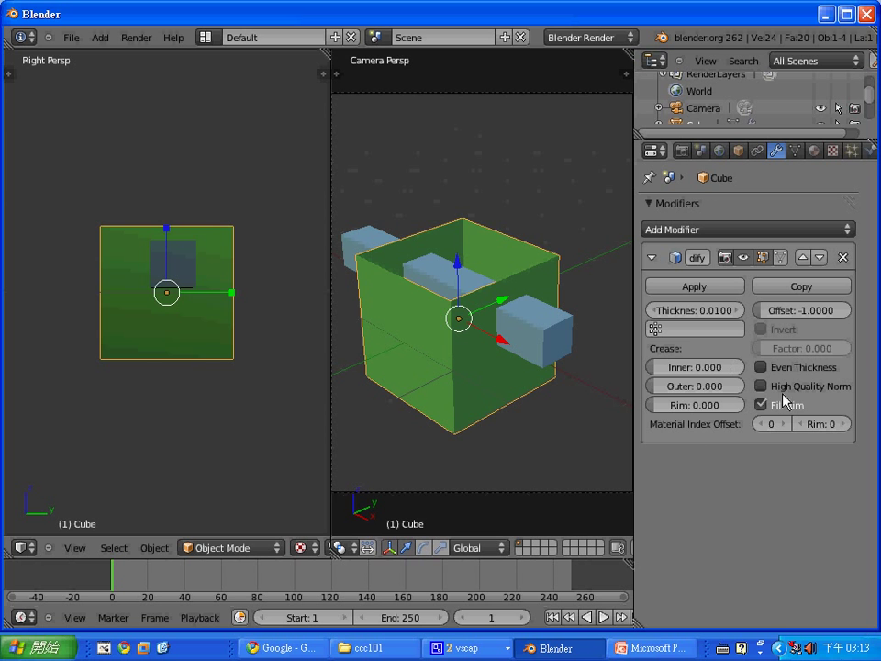
Set the Solidify wall thickness to 0.1, after trying 0.2 and 0.15.
{"action": "left_click", "coordinate": [731, 312]}
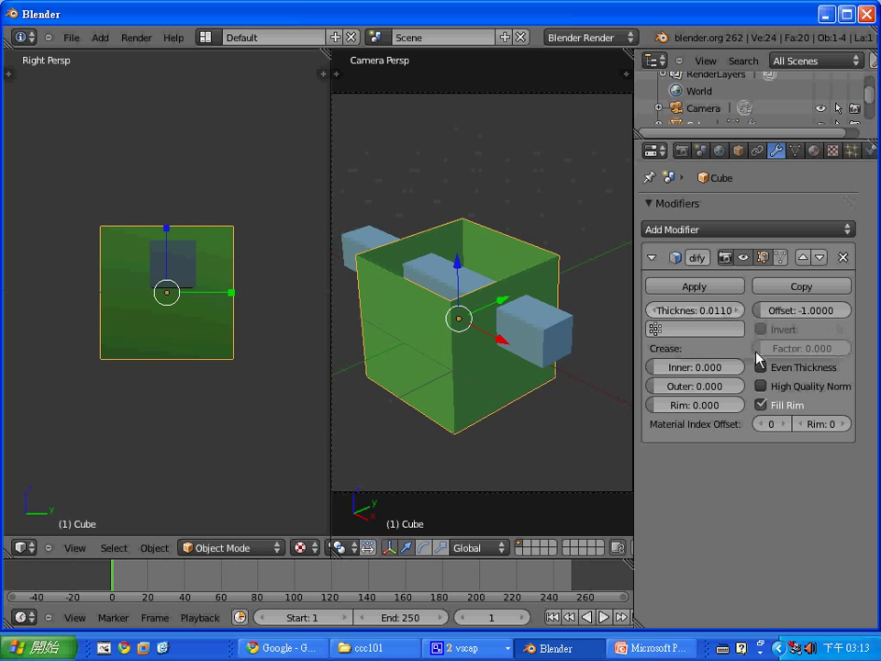
{"action": "left_click", "coordinate": [702, 312]}
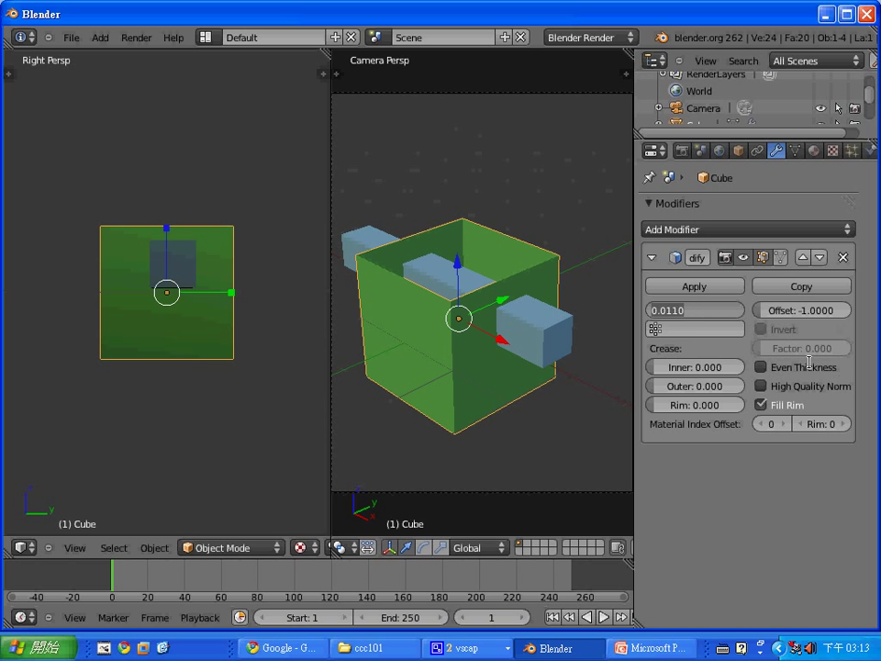
{"action": "type", "text": "0.2"}
{"action": "key", "text": "Return"}
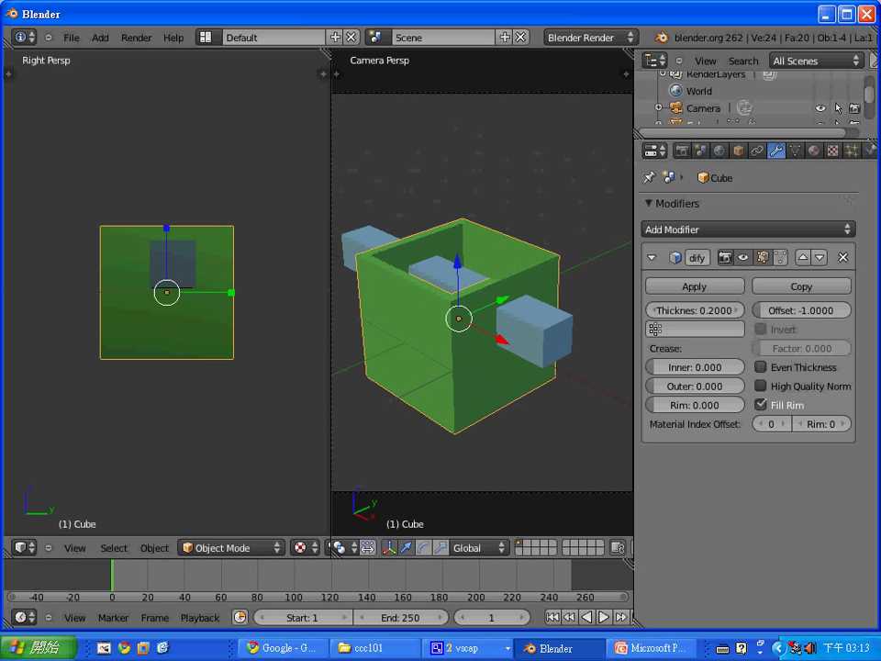
{"action": "scroll", "coordinate": [510, 315], "scroll_direction": "up", "scroll_amount": 3}
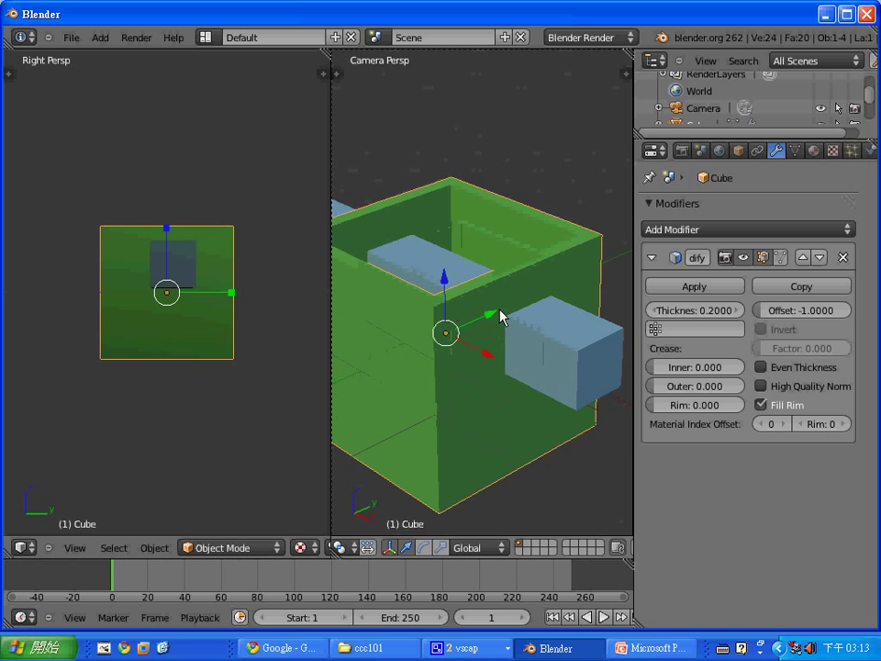
{"action": "scroll", "coordinate": [501, 315], "scroll_direction": "up", "scroll_amount": 2}
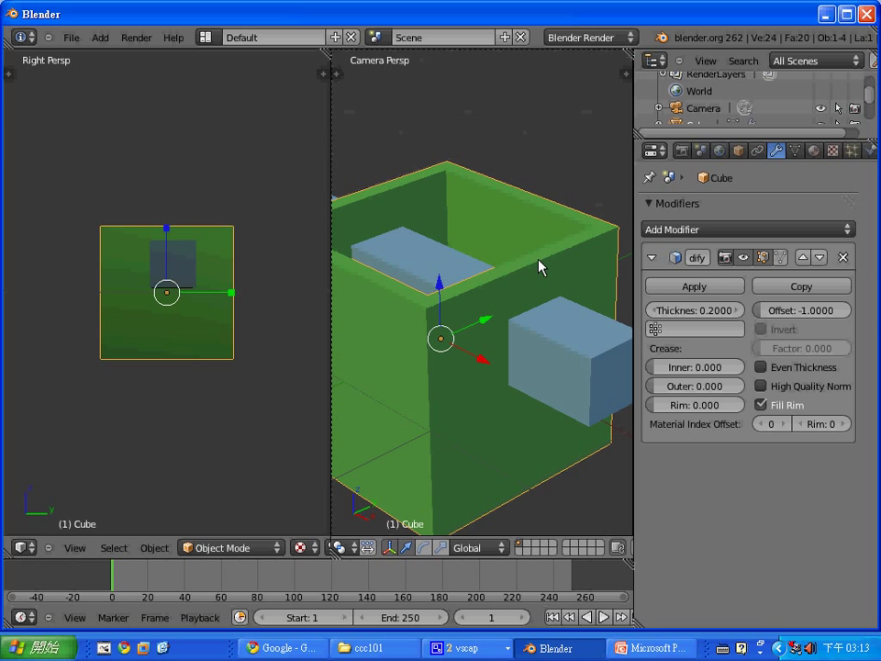
{"action": "left_click", "coordinate": [709, 314]}
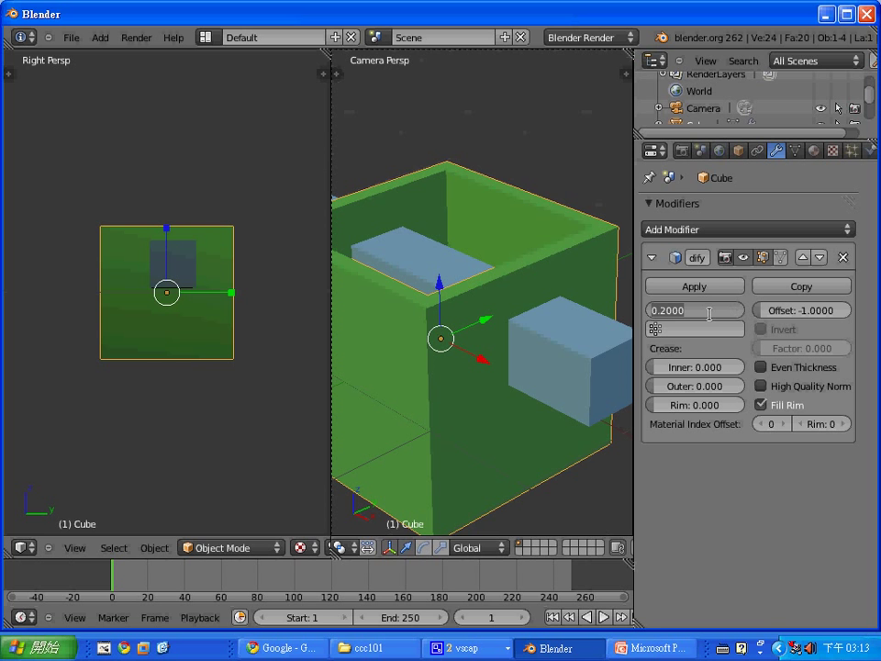
{"action": "type", "text": "0.15"}
{"action": "key", "text": "Return"}
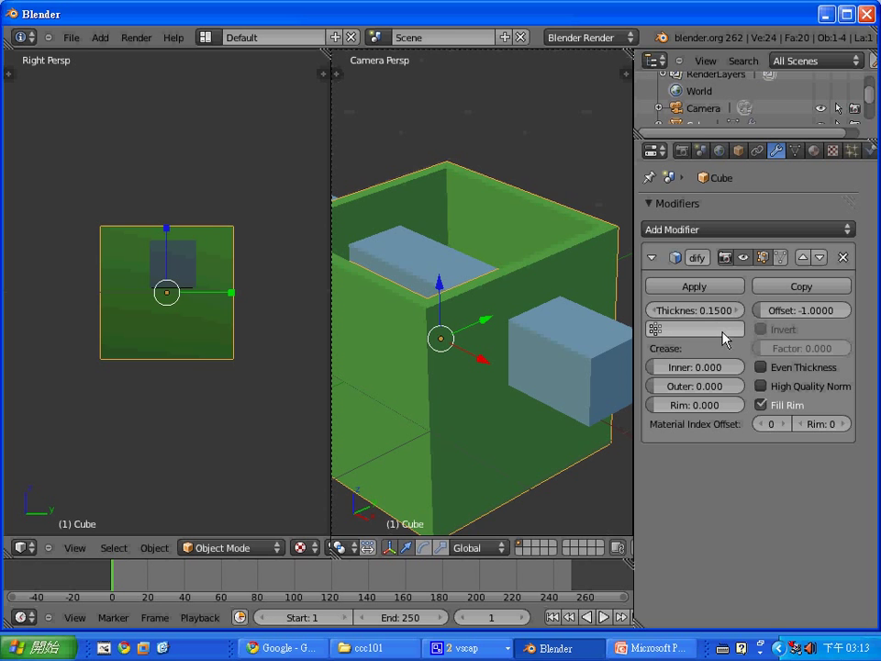
{"action": "left_click", "coordinate": [702, 314]}
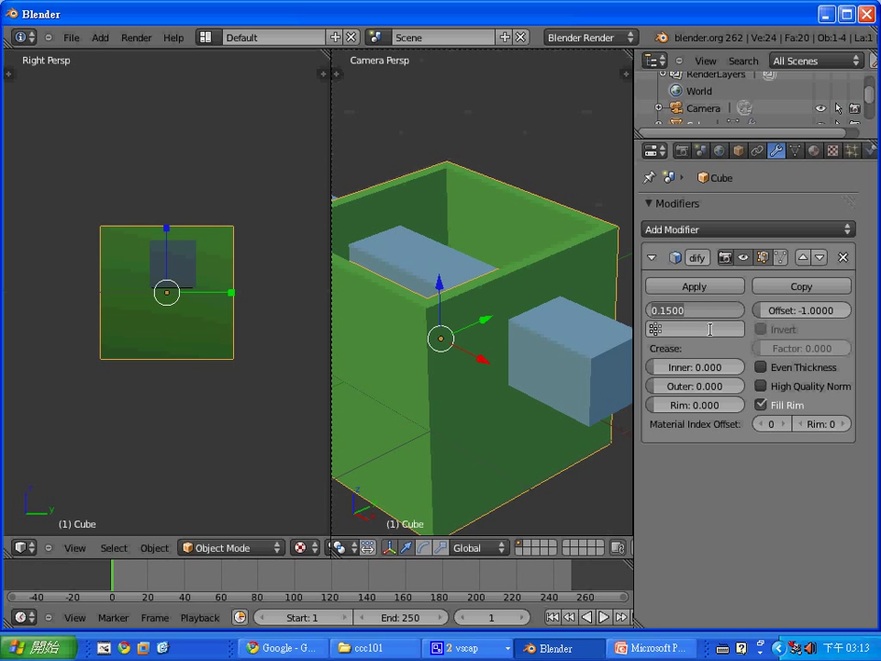
{"action": "type", "text": "0"}
{"action": "key", "text": "Return"}
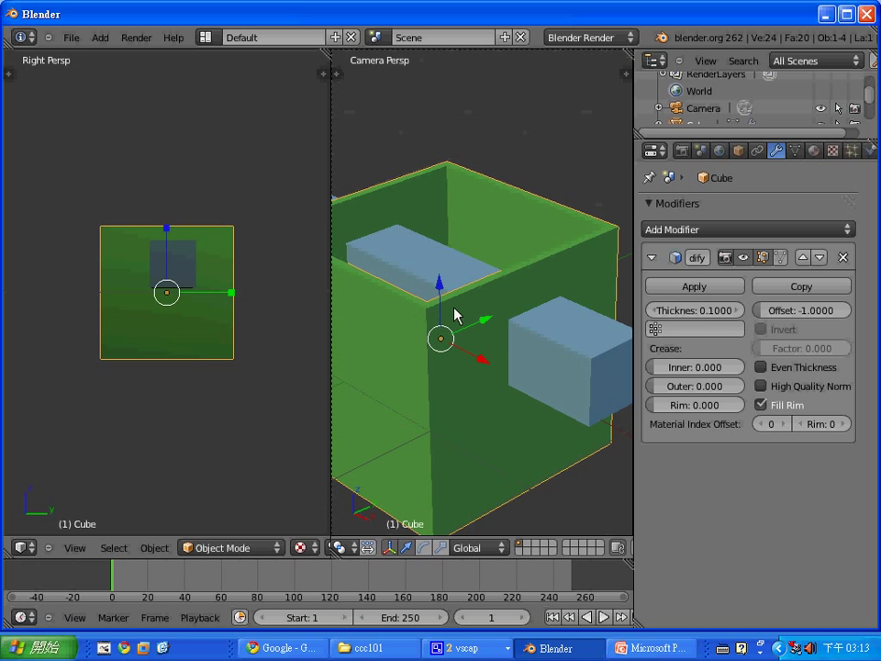
Select the blue window box, move it, and switch the side view to orthographic.
{"action": "right_click", "coordinate": [559, 354]}
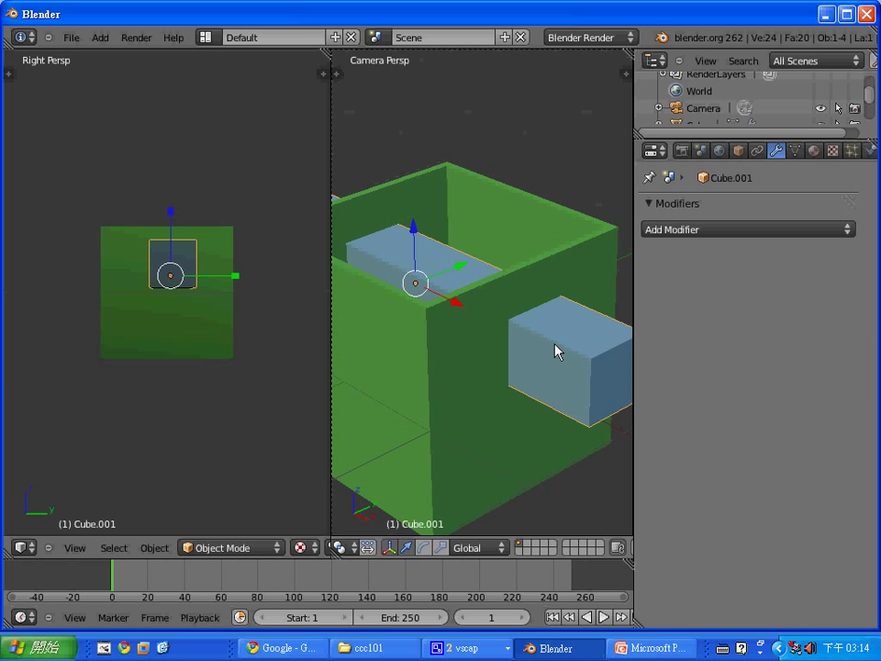
{"action": "key", "text": "s"}
{"action": "key", "text": "y"}
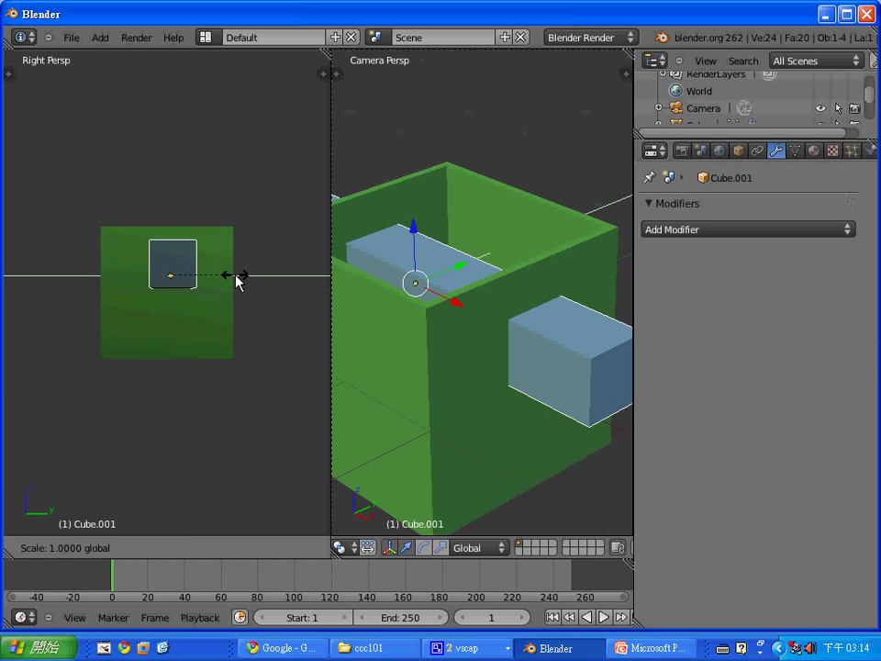
{"action": "key", "text": "Escape"}
{"action": "key", "text": "g"}
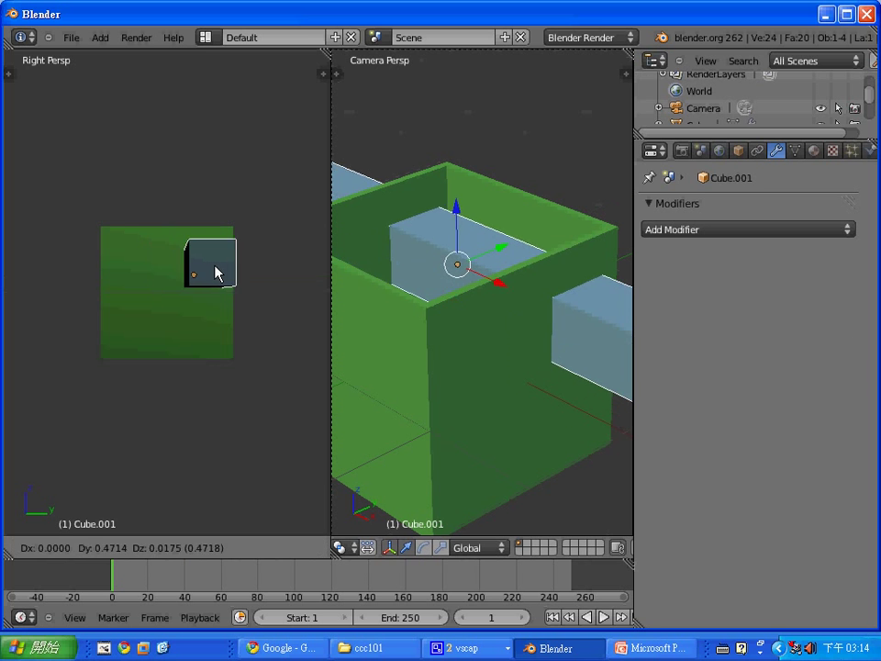
{"action": "left_click", "coordinate": [208, 267]}
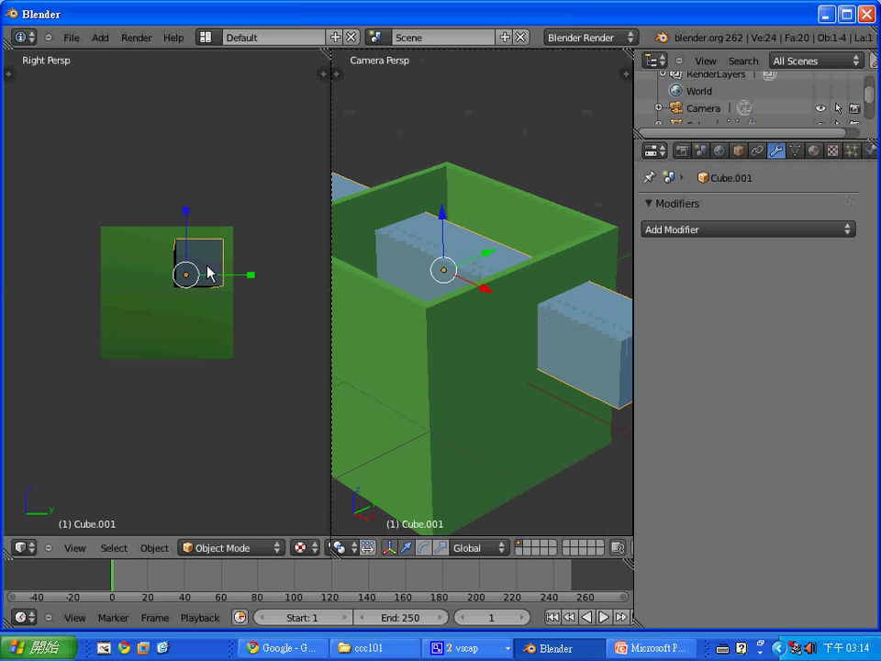
{"action": "left_click", "coordinate": [74, 548]}
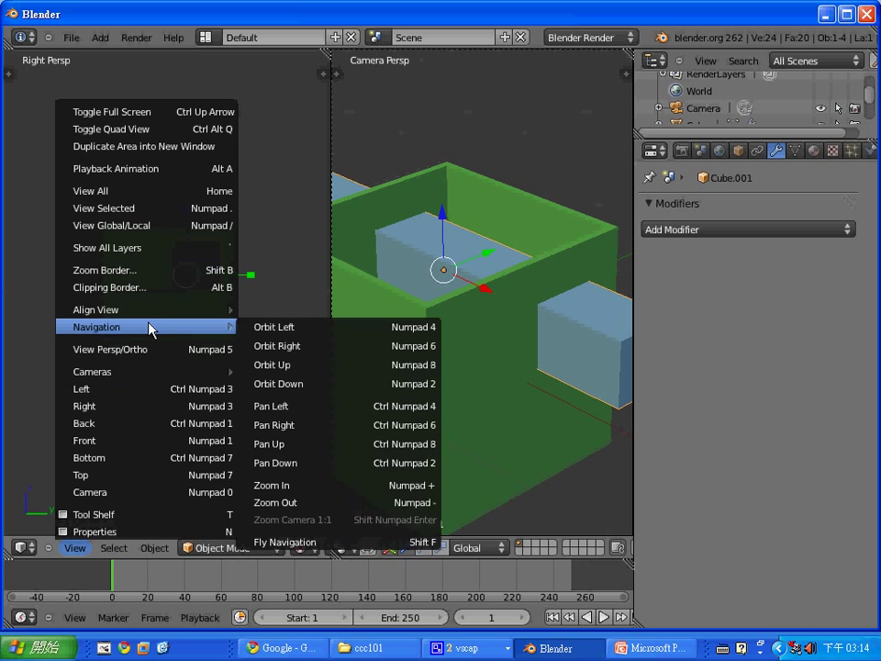
{"action": "left_click", "coordinate": [154, 353]}
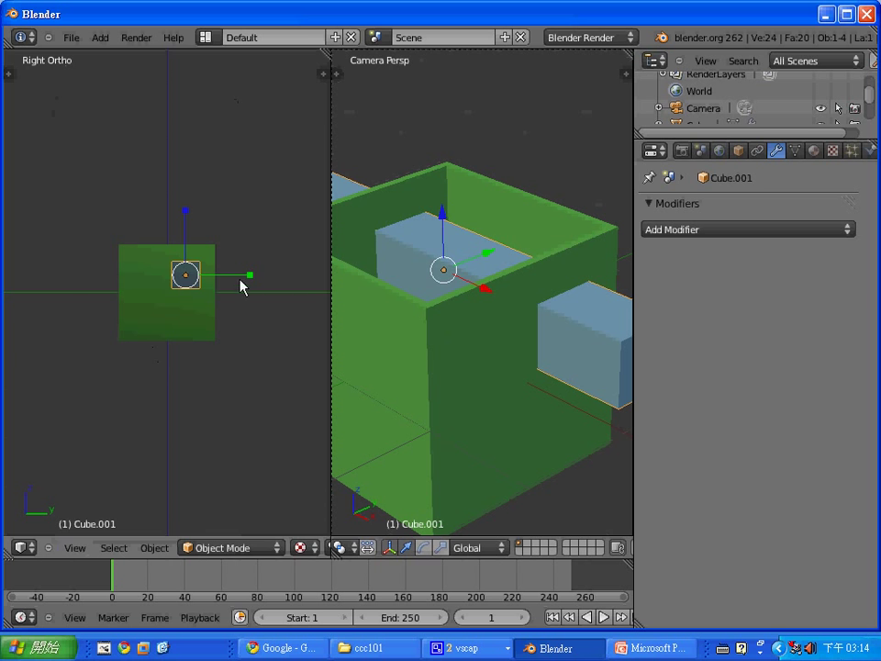
Move the blue box again, shrink it slightly, and stretch it taller along Z.
{"action": "key", "text": "g"}
{"action": "left_click", "coordinate": [202, 282]}
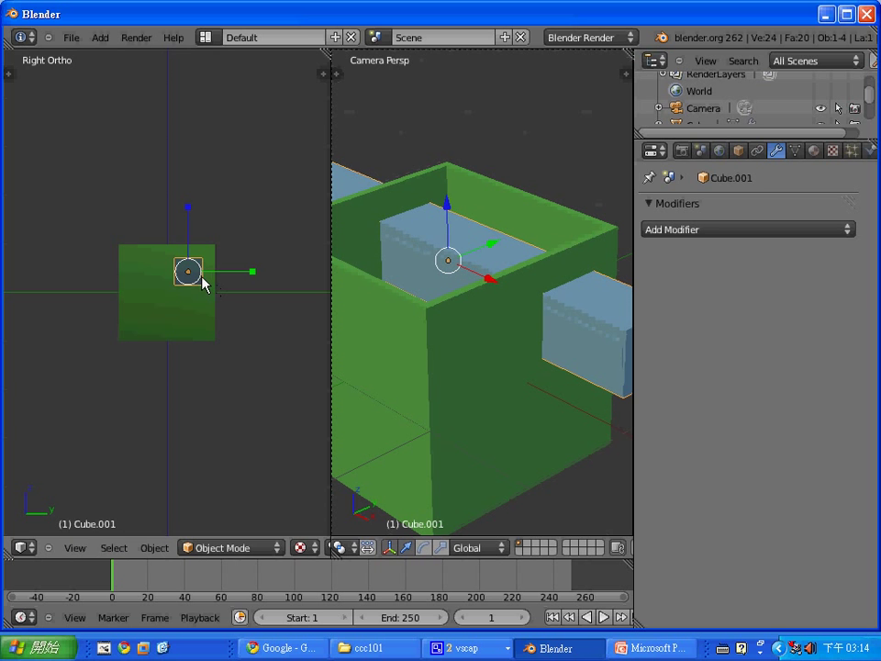
{"action": "key", "text": "s"}
{"action": "left_click", "coordinate": [250, 278]}
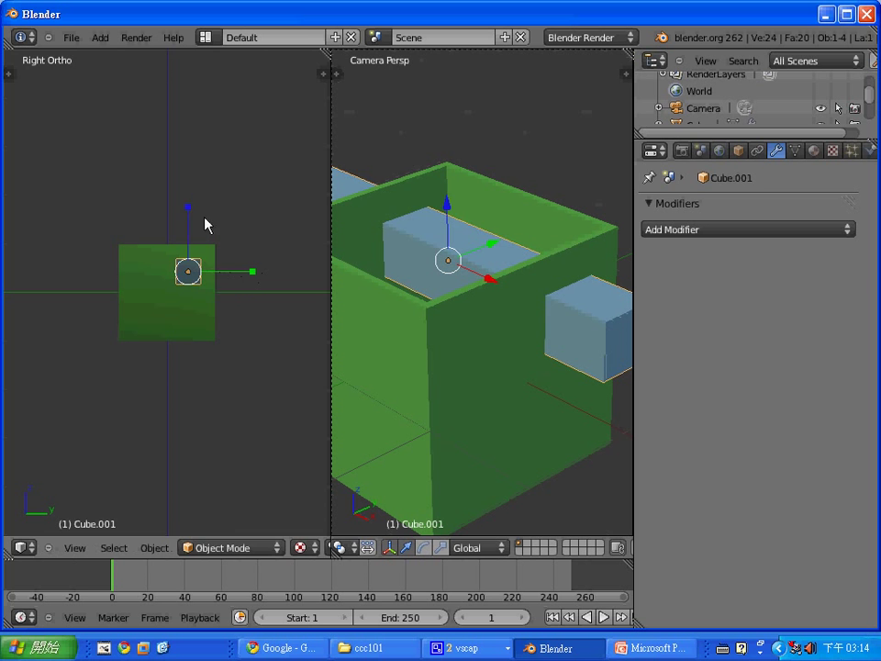
{"action": "key", "text": "s"}
{"action": "key", "text": "z"}
{"action": "left_click", "coordinate": [189, 183]}
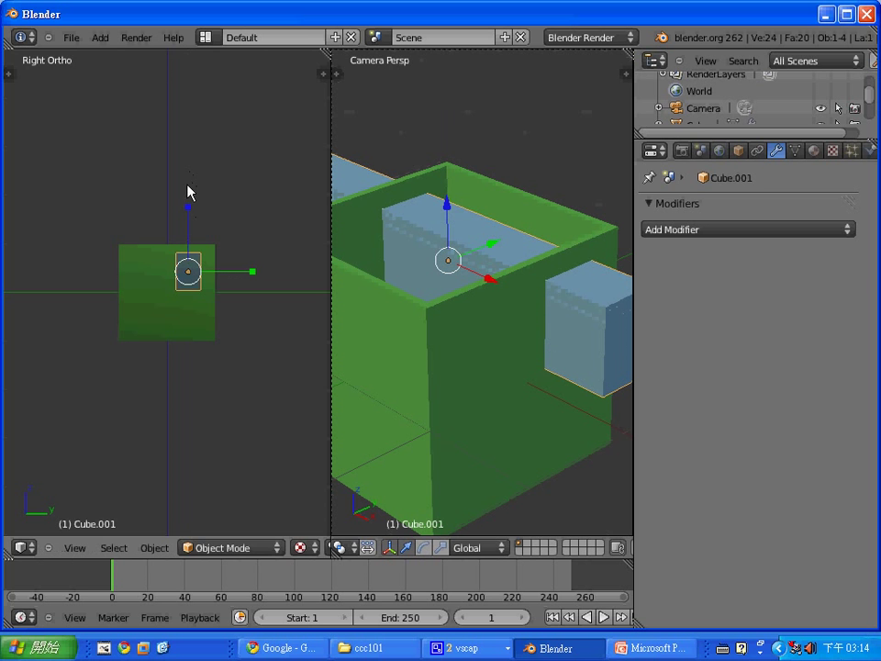
Resize the box slightly along Z and lower it about 0.39 units into the green box.
{"action": "key", "text": "s"}
{"action": "key", "text": "z"}
{"action": "left_click", "coordinate": [193, 237]}
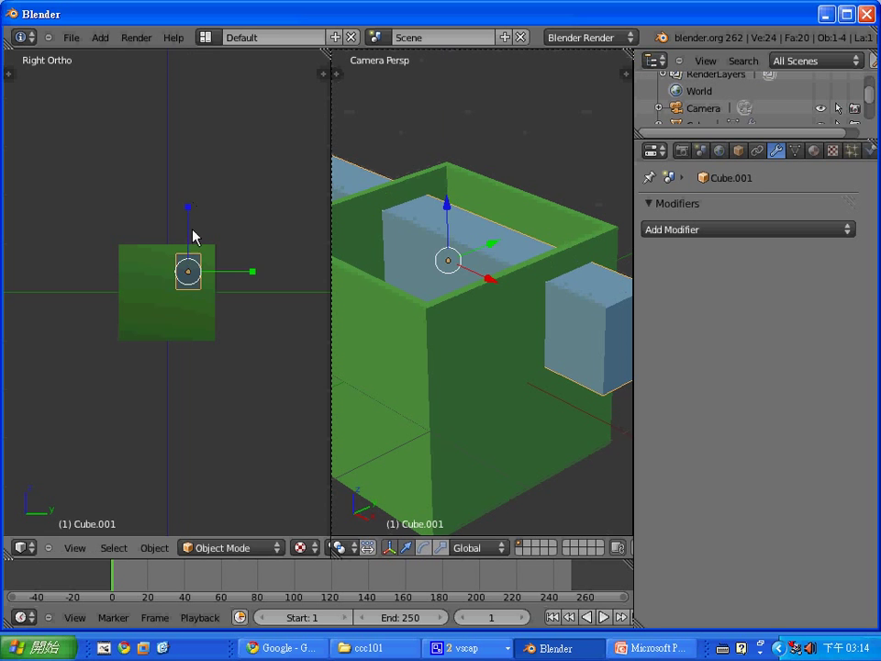
{"action": "key", "text": "g"}
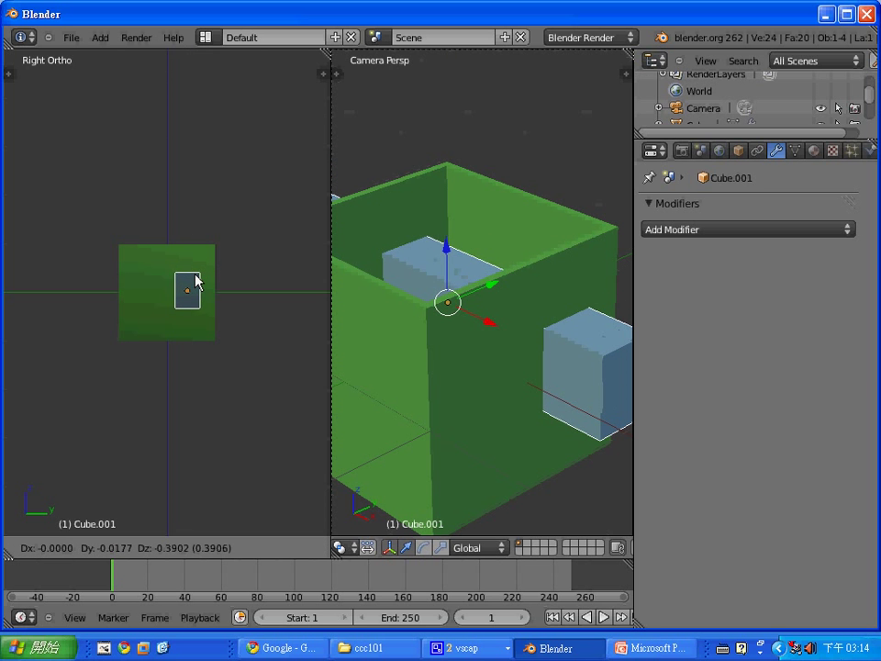
{"action": "left_click", "coordinate": [196, 282]}
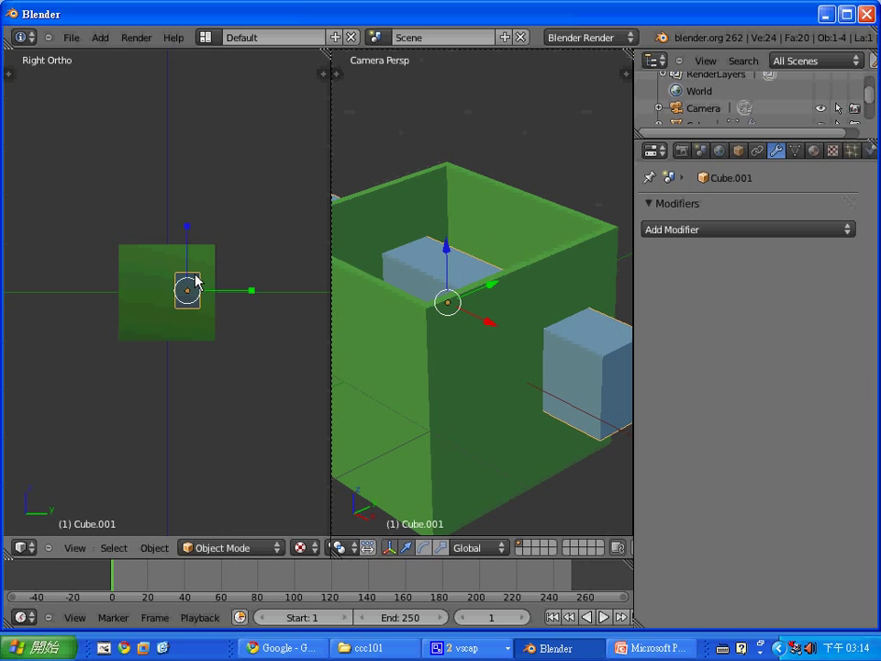
Apply the green box's Solidify modifier, then add a Boolean set to Difference with no cutter object.
{"action": "right_click", "coordinate": [203, 261]}
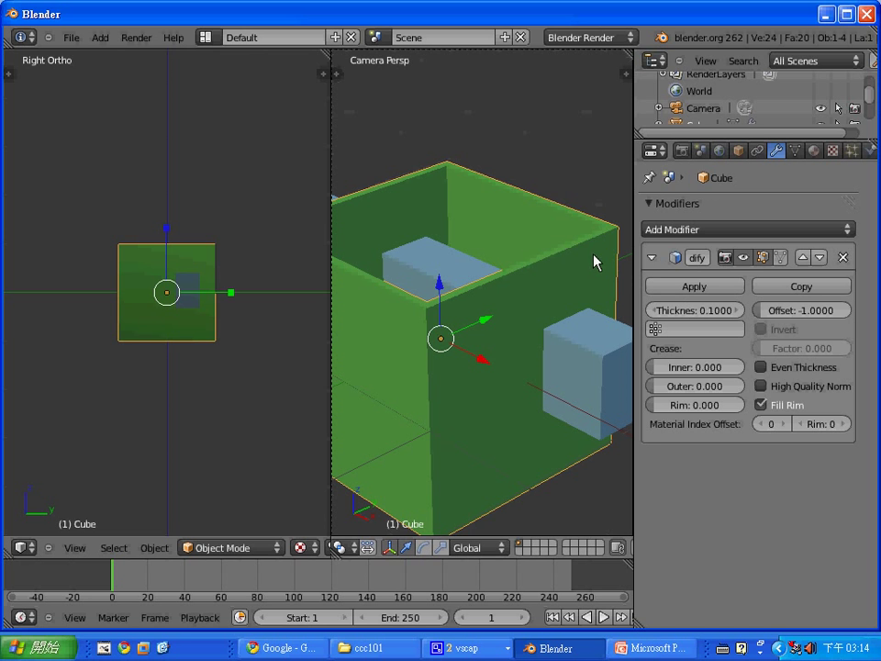
{"action": "left_click", "coordinate": [696, 287]}
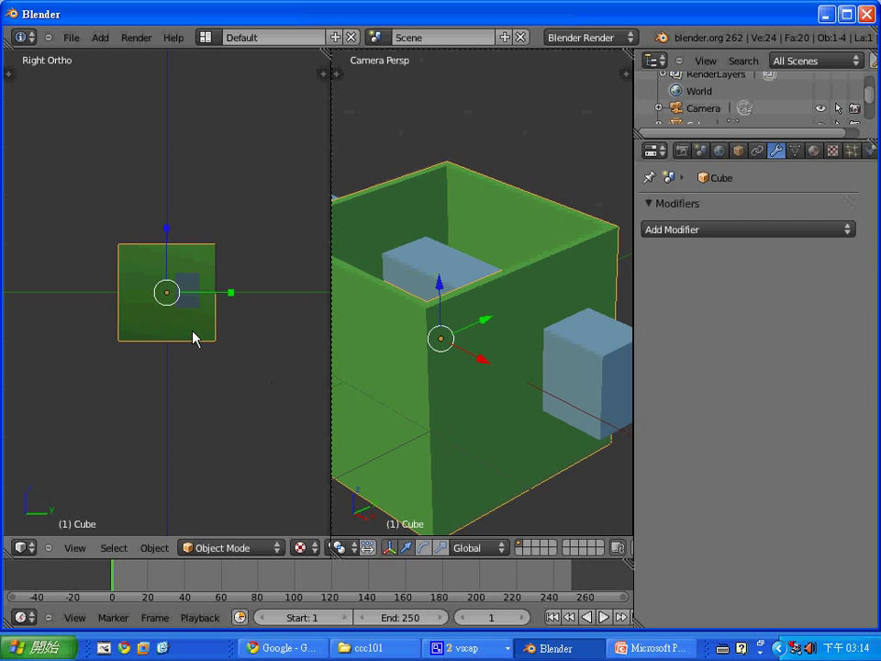
{"action": "left_click", "coordinate": [752, 233]}
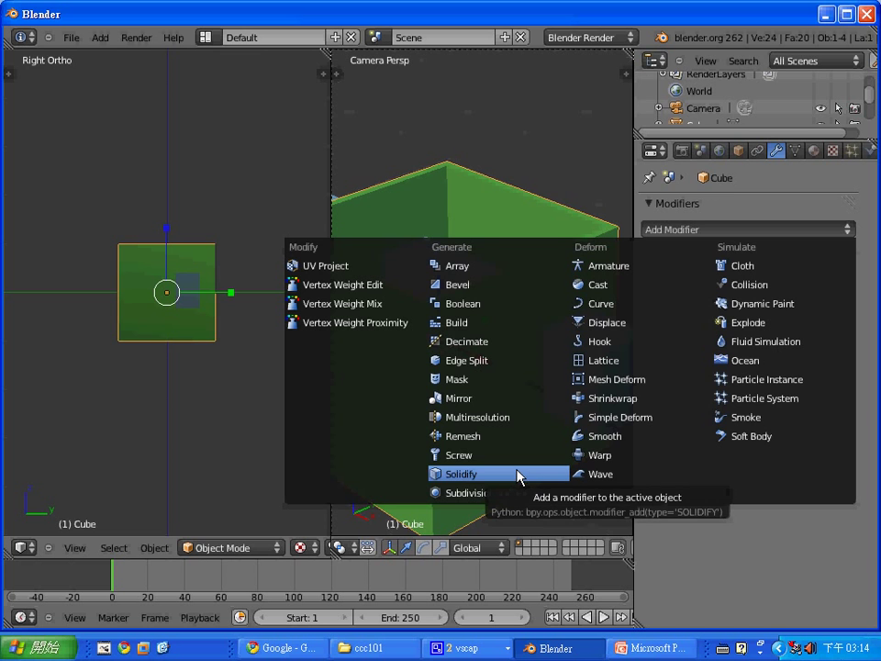
{"action": "left_click", "coordinate": [538, 309]}
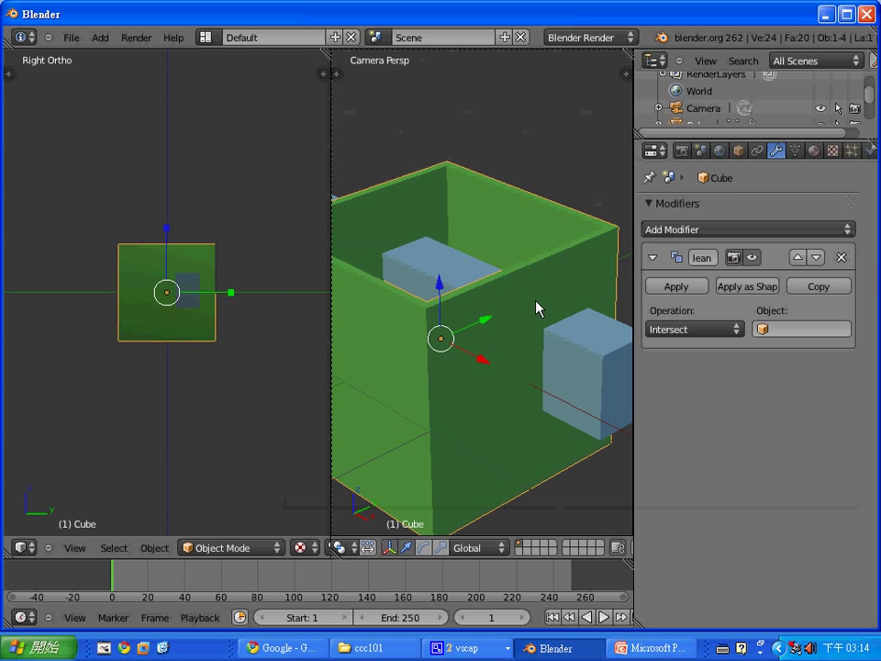
{"action": "left_click", "coordinate": [715, 338]}
{"action": "left_click", "coordinate": [651, 277]}
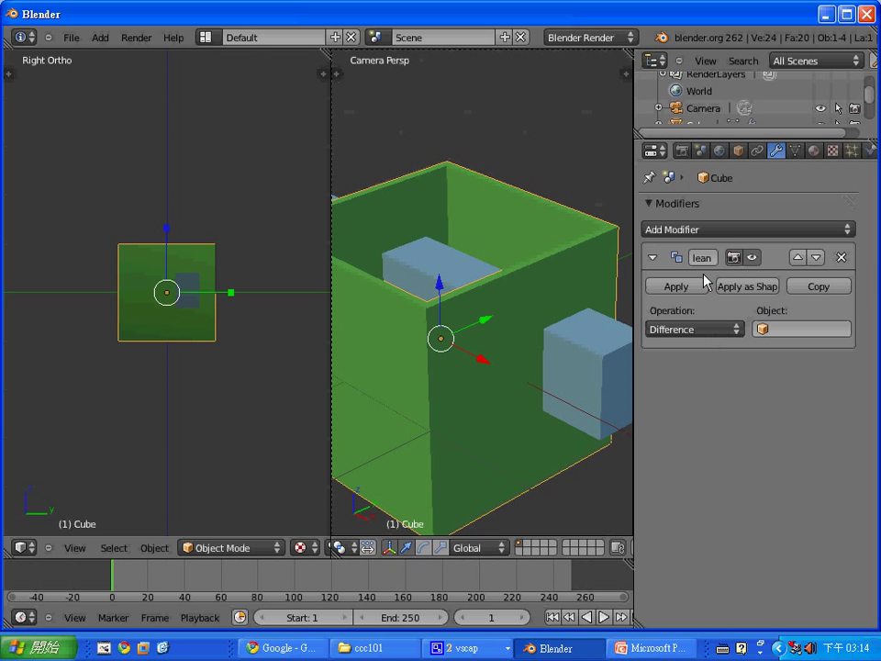
{"action": "left_click", "coordinate": [778, 340]}
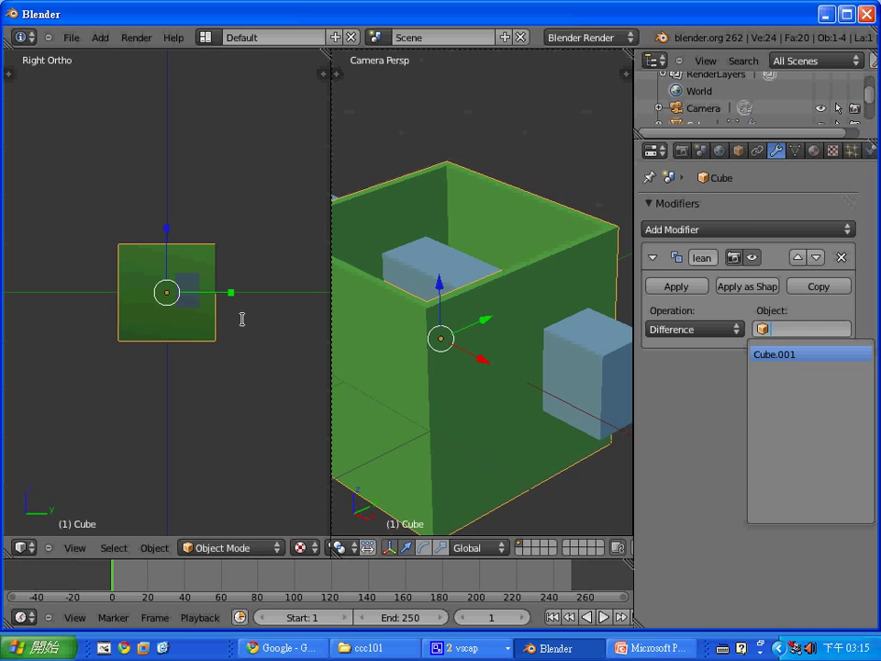
{"action": "key", "text": "Escape"}
Rename the small blue box from Cube.001 to Cube.Window in the sidebar.
{"action": "right_click", "coordinate": [195, 305]}
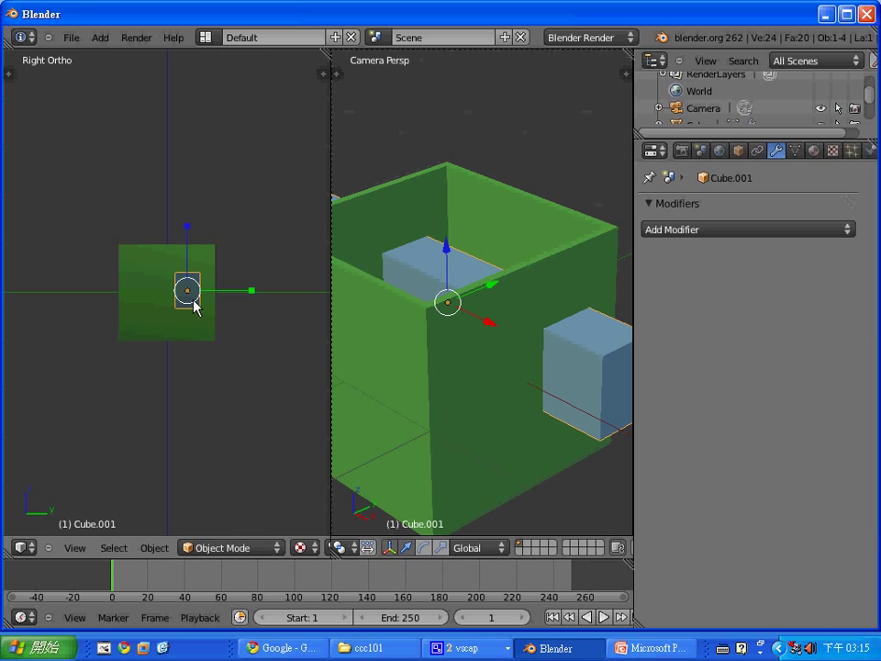
{"action": "key", "text": "n"}
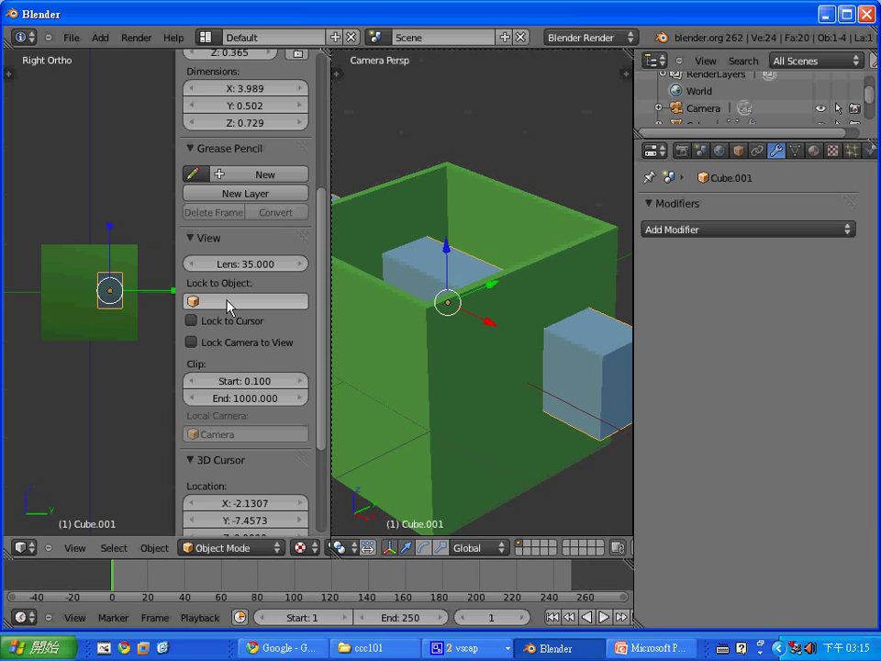
{"action": "mouse_move", "coordinate": [324, 303]}
{"action": "left_mouse_down"}
{"action": "mouse_move", "coordinate": [341, 132]}
{"action": "mouse_move", "coordinate": [338, 274]}
{"action": "mouse_move", "coordinate": [321, 383]}
{"action": "left_mouse_up"}
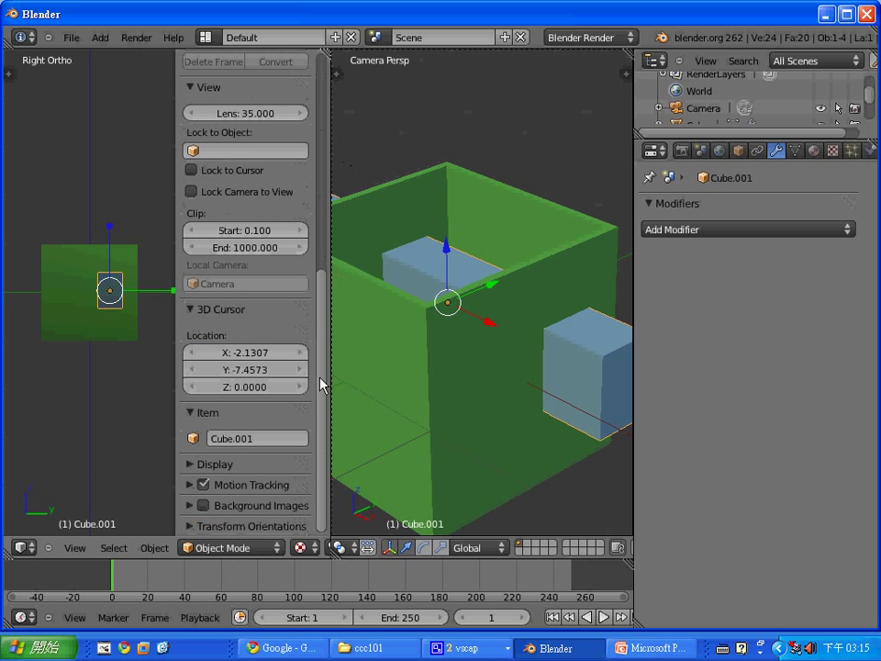
{"action": "left_click", "coordinate": [265, 443]}
{"action": "key", "text": "BackSpace"}
{"action": "key", "text": "BackSpace"}
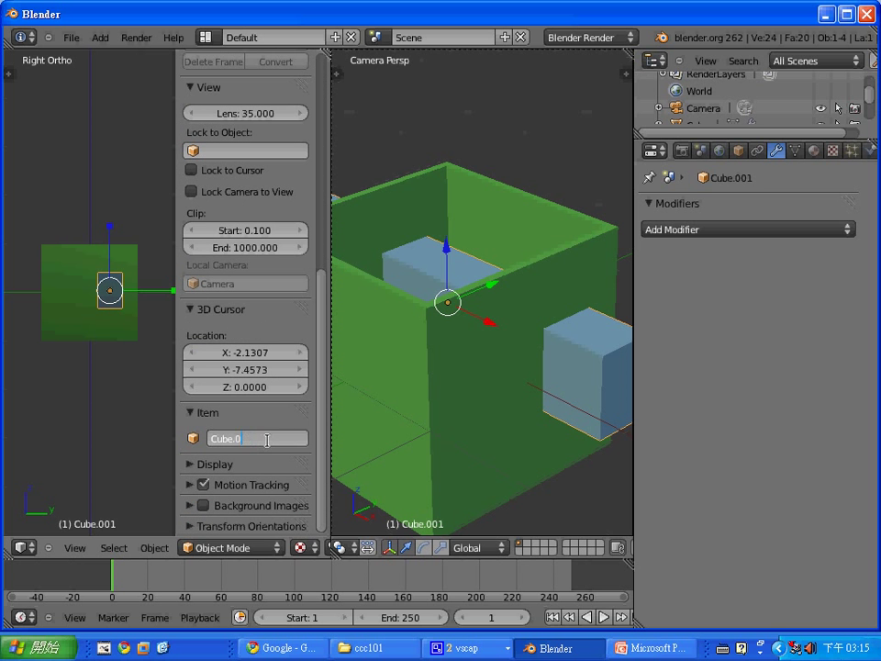
{"action": "key", "text": "BackSpace"}
{"action": "key", "text": "BackSpace"}
{"action": "type", "text": ".Window"}
{"action": "key", "text": "Return"}
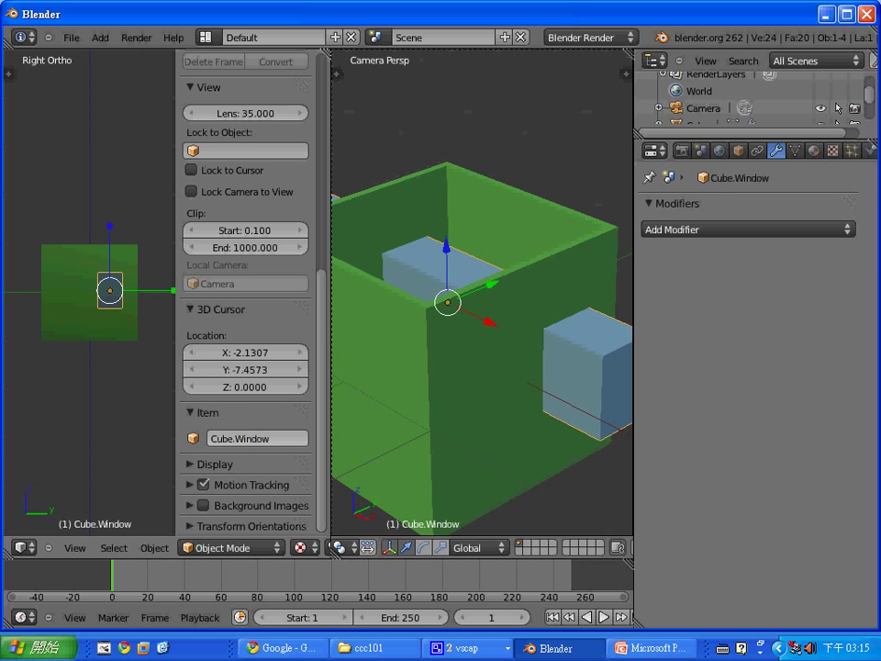
Select the green box and rename it Cube.HouseBody.
{"action": "right_click", "coordinate": [73, 307]}
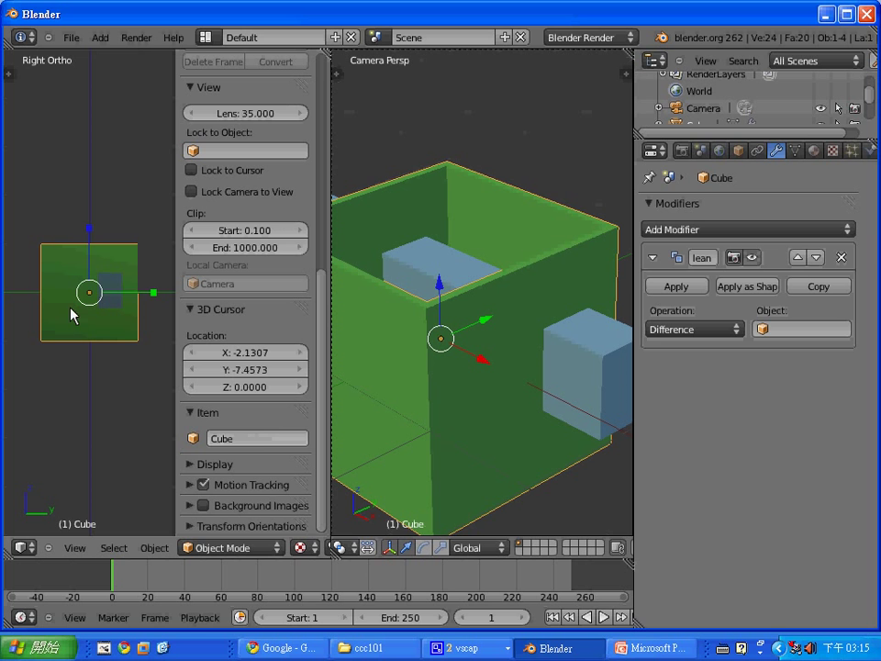
{"action": "left_click", "coordinate": [260, 441]}
{"action": "type", "text": "."}
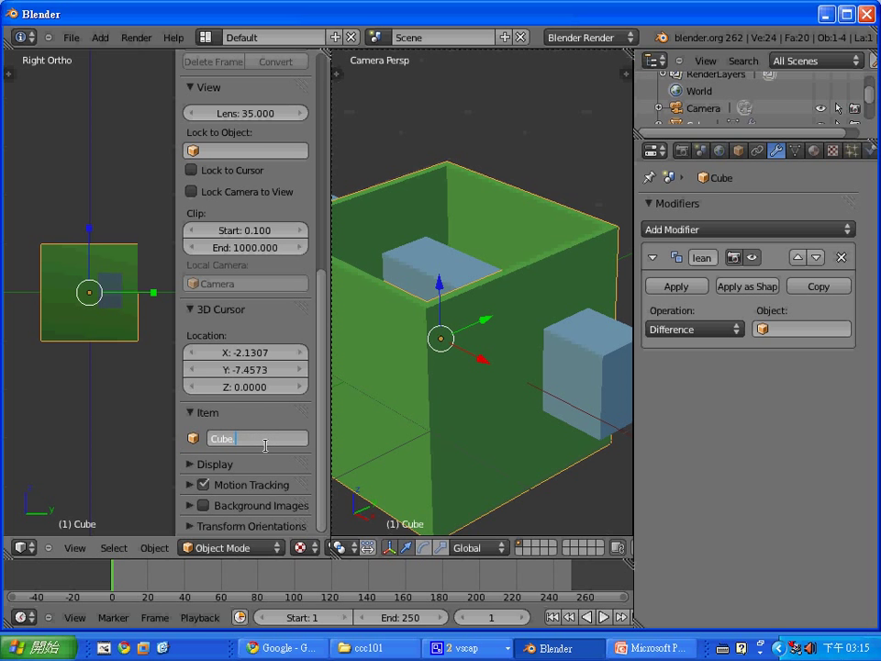
{"action": "type", "text": "b"}
{"action": "key", "text": "BackSpace"}
{"action": "type", "text": "HouseB"}
{"action": "type", "text": "ody"}
{"action": "key", "text": "Return"}
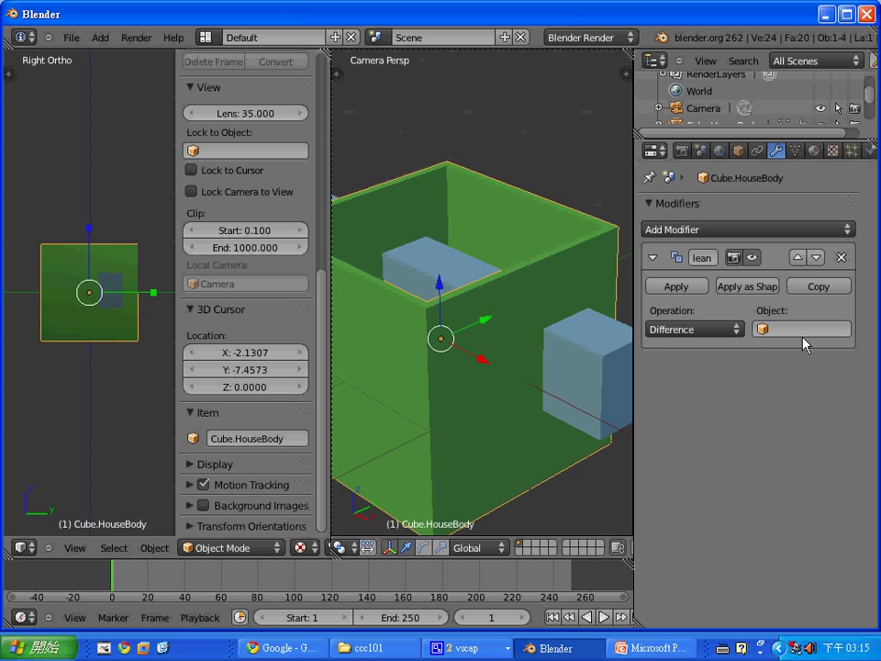
{"action": "left_click", "coordinate": [804, 332]}
Set Cube.Window as the Boolean cutter object and apply the cut to the house.
{"action": "left_click", "coordinate": [800, 354]}
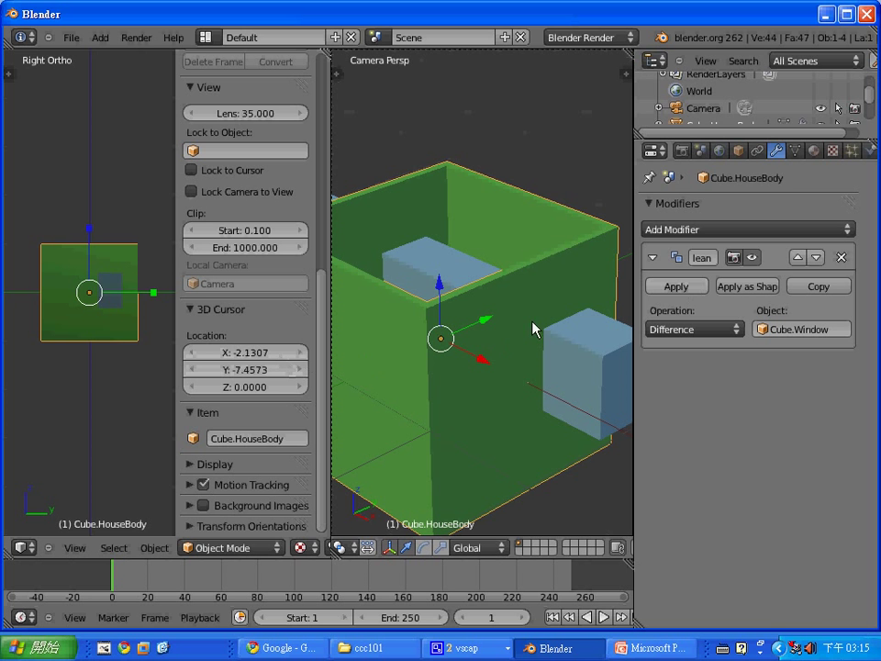
{"action": "right_click", "coordinate": [102, 309]}
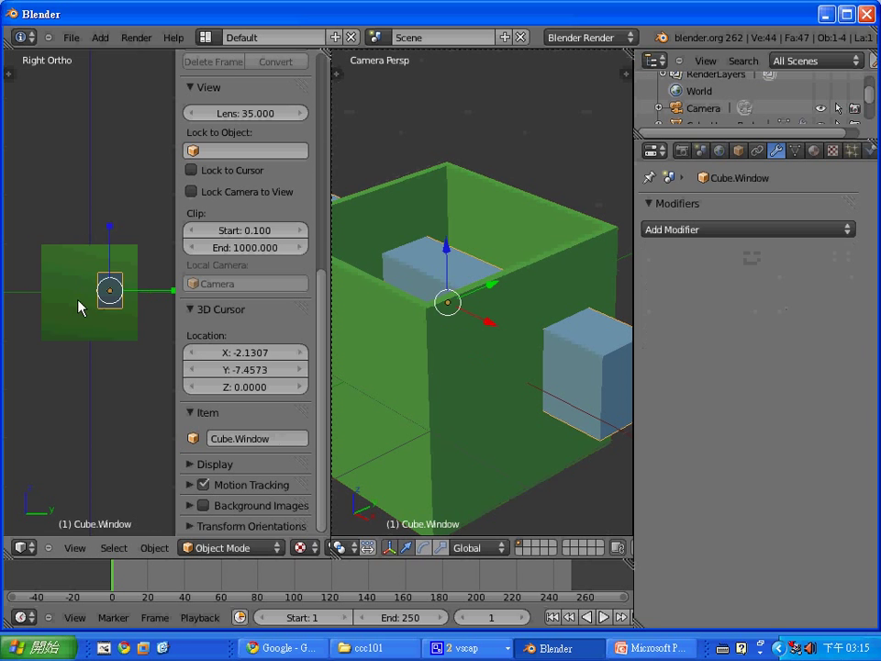
{"action": "right_click", "coordinate": [82, 303]}
{"action": "right_click", "coordinate": [106, 301]}
{"action": "right_click", "coordinate": [91, 304]}
{"action": "right_click", "coordinate": [102, 303]}
{"action": "right_click", "coordinate": [57, 314]}
{"action": "left_click", "coordinate": [679, 287]}
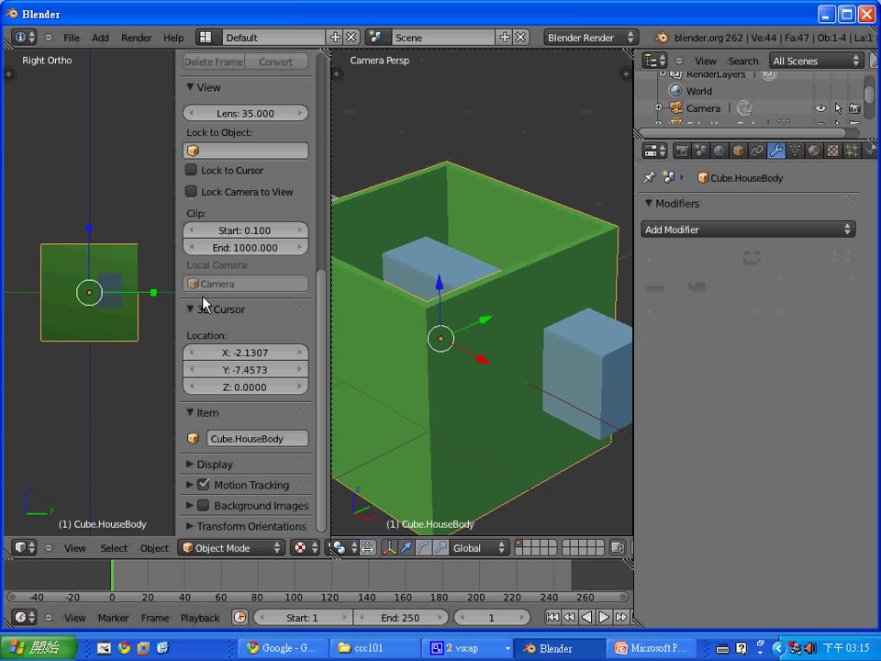
Move the house and the Cube.Window box apart, leaving the cutter below the house.
{"action": "key", "text": "g"}
{"action": "left_click", "coordinate": [76, 206]}
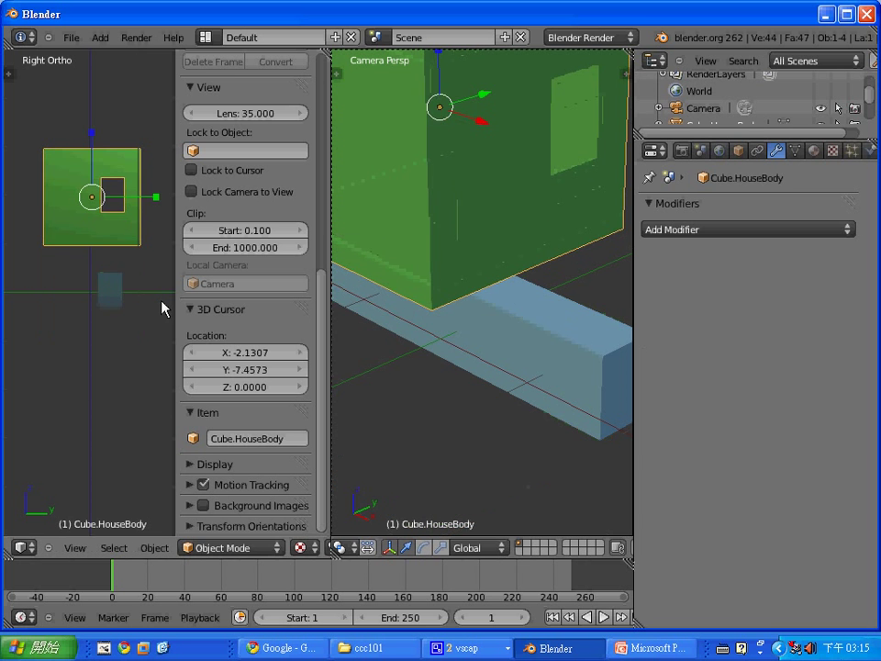
{"action": "right_click", "coordinate": [119, 296]}
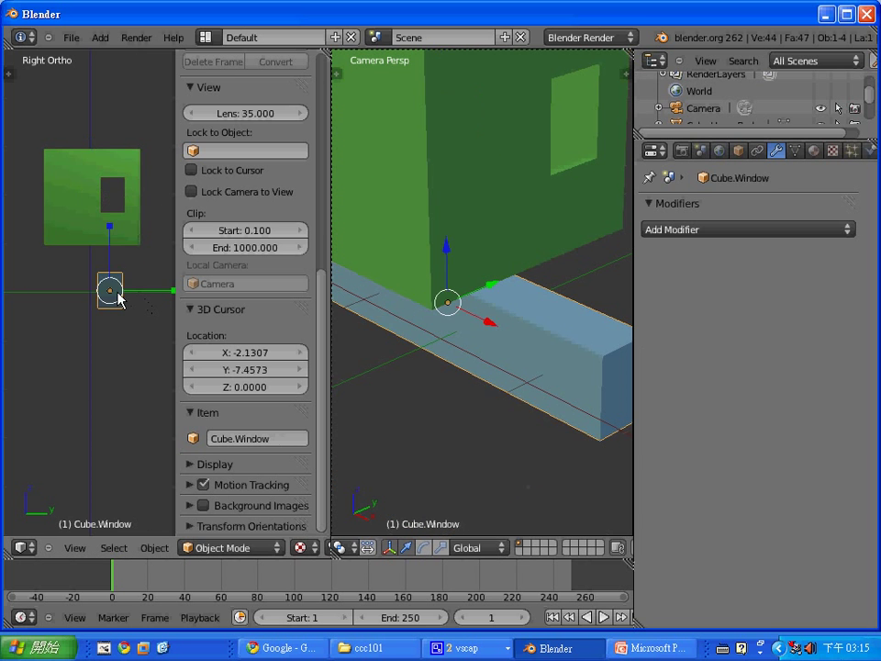
{"action": "key", "text": "g"}
{"action": "left_click", "coordinate": [145, 417]}
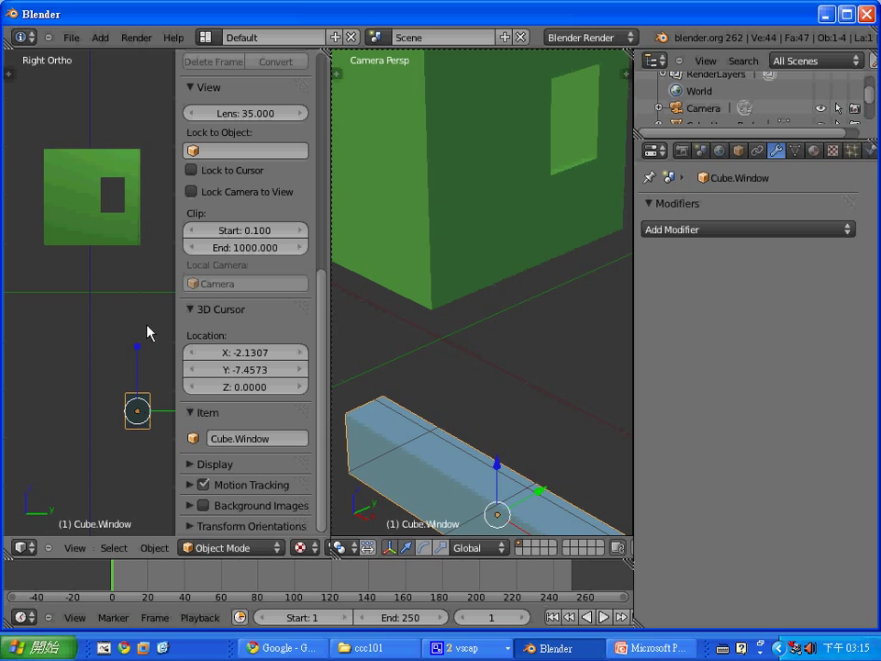
{"action": "right_click", "coordinate": [95, 243]}
{"action": "key", "text": "g"}
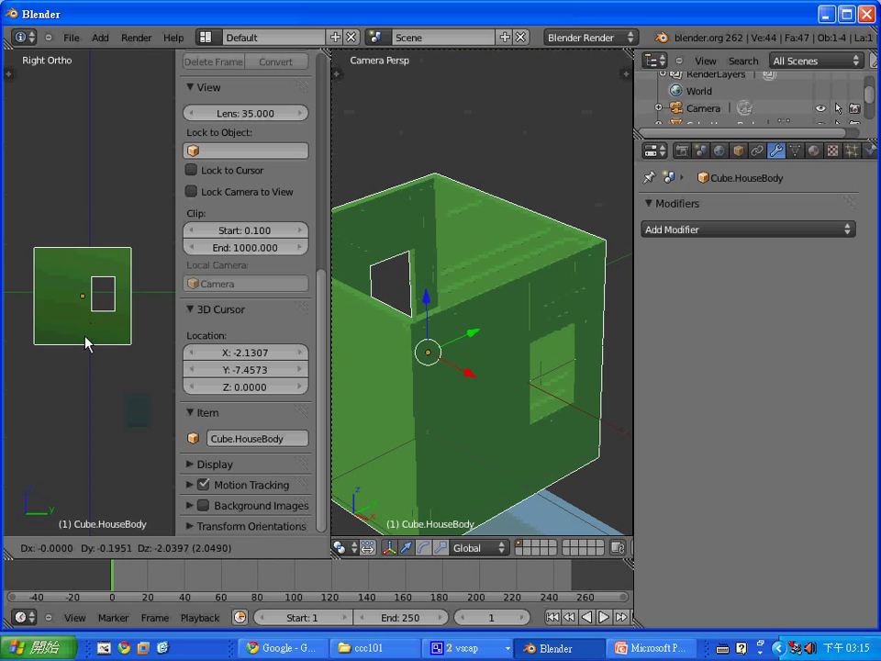
{"action": "left_click", "coordinate": [85, 340]}
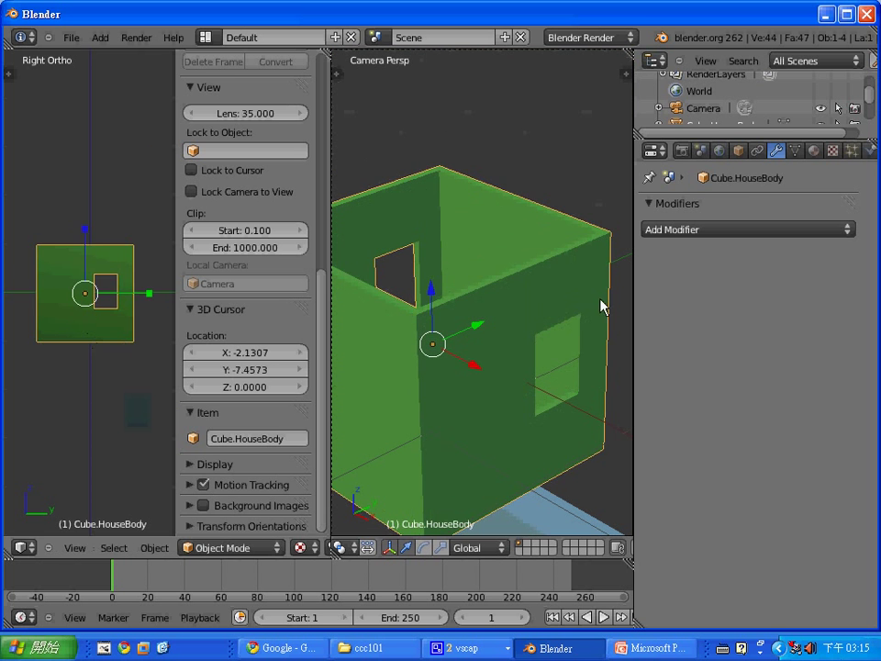
{"action": "scroll", "coordinate": [538, 309], "scroll_direction": "down", "scroll_amount": 2}
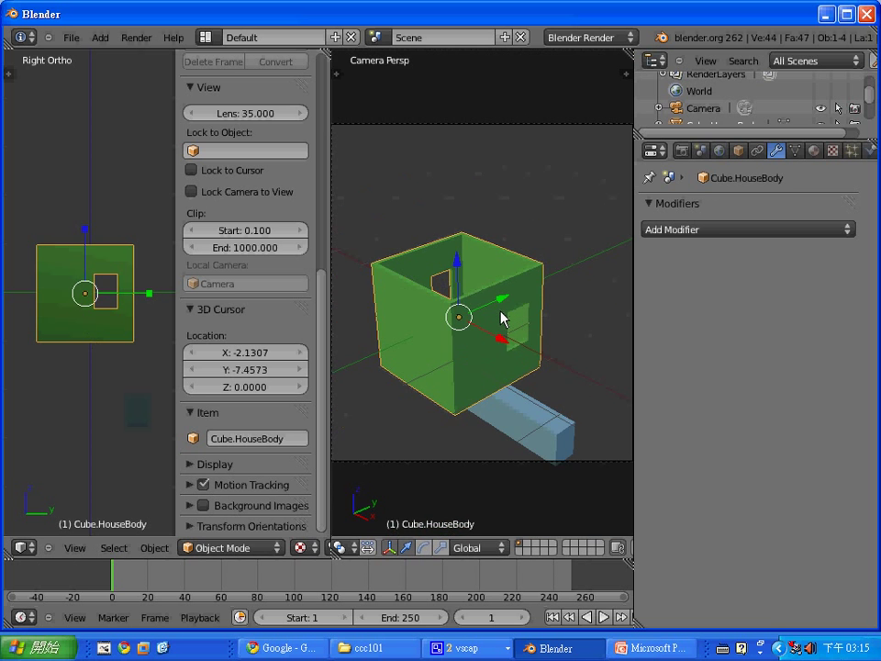
{"action": "scroll", "coordinate": [501, 316], "scroll_direction": "up", "scroll_amount": 1}
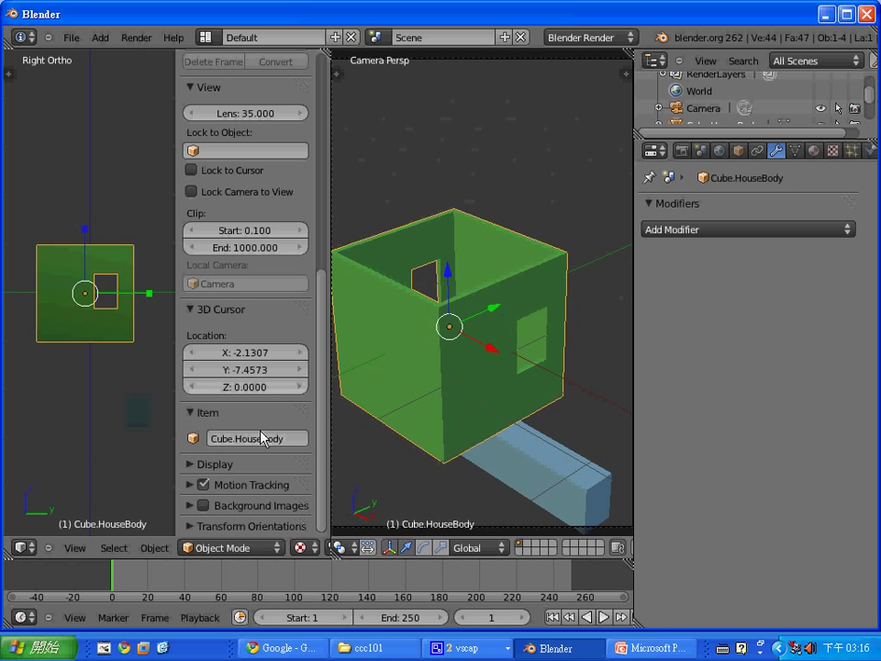
Move Cube.Window through another house wall and add a new Boolean modifier to the house.
{"action": "right_click", "coordinate": [138, 410]}
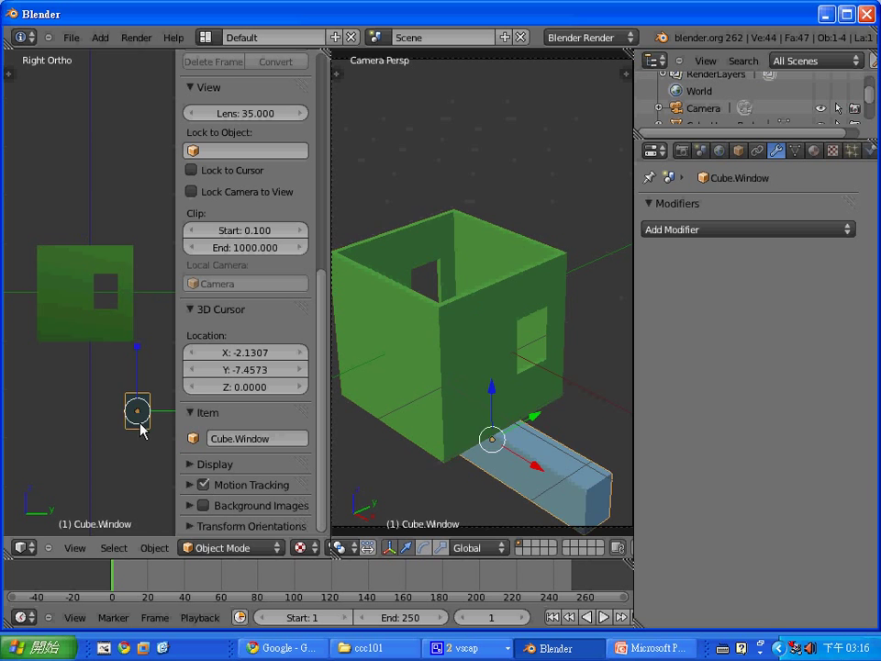
{"action": "key", "text": "g"}
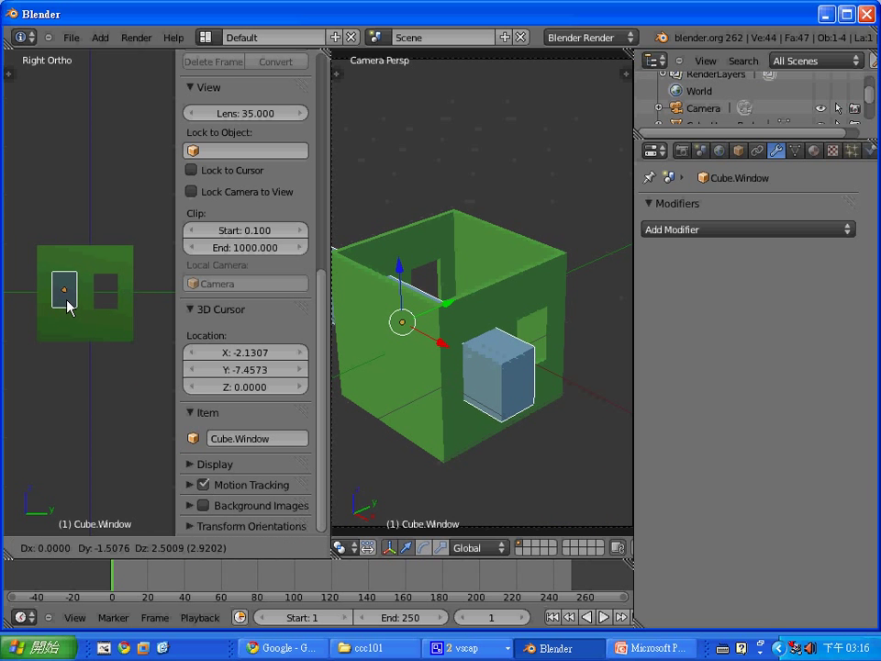
{"action": "left_click", "coordinate": [66, 301]}
{"action": "right_click", "coordinate": [104, 270]}
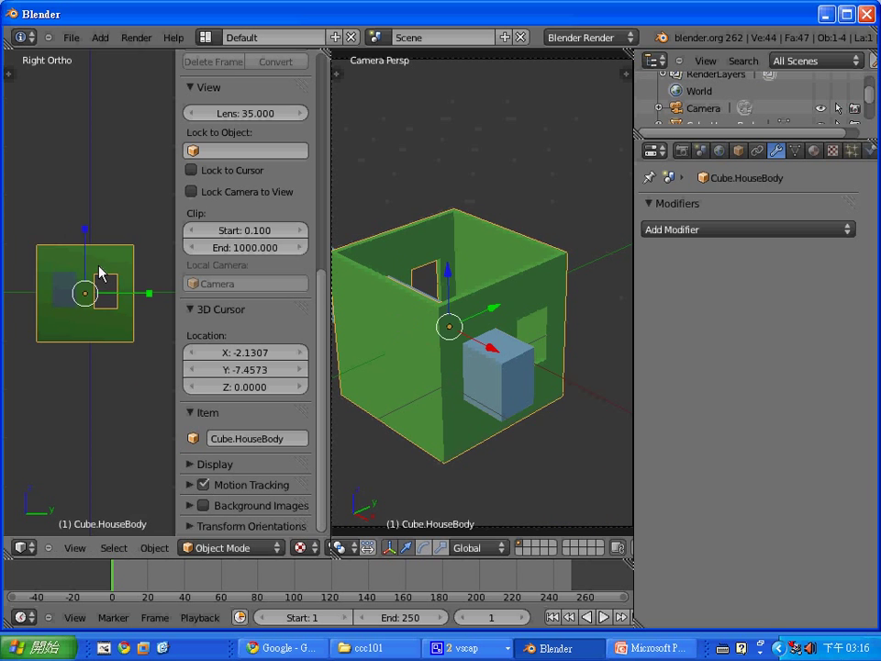
{"action": "left_click", "coordinate": [671, 230]}
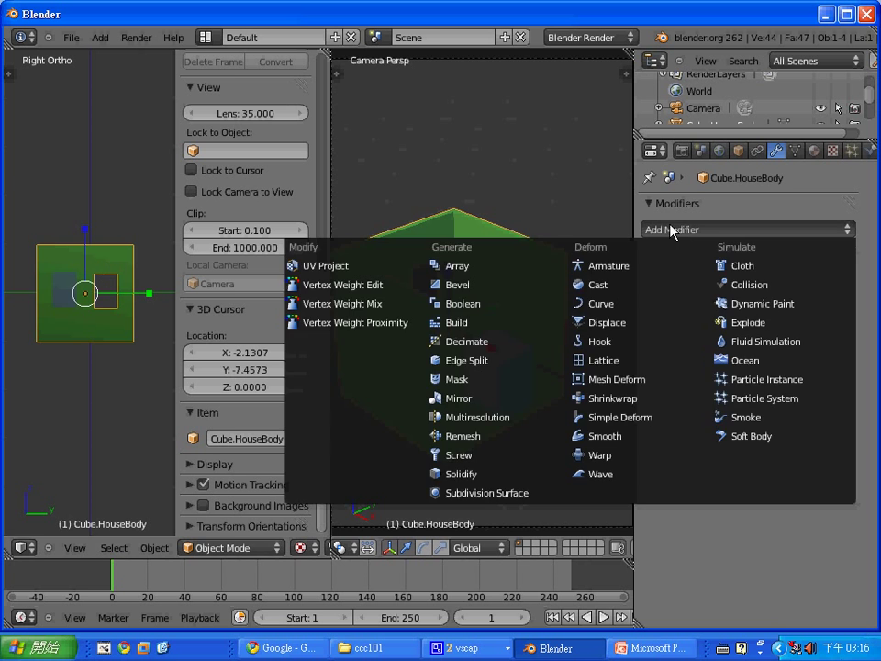
{"action": "left_click", "coordinate": [470, 304]}
{"action": "left_click", "coordinate": [786, 330]}
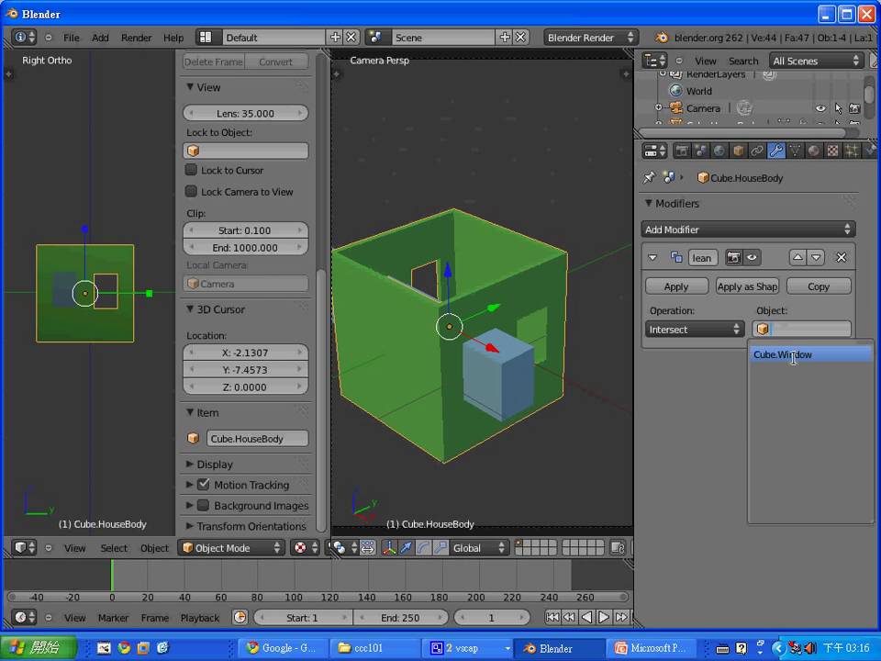
{"action": "left_click", "coordinate": [781, 354]}
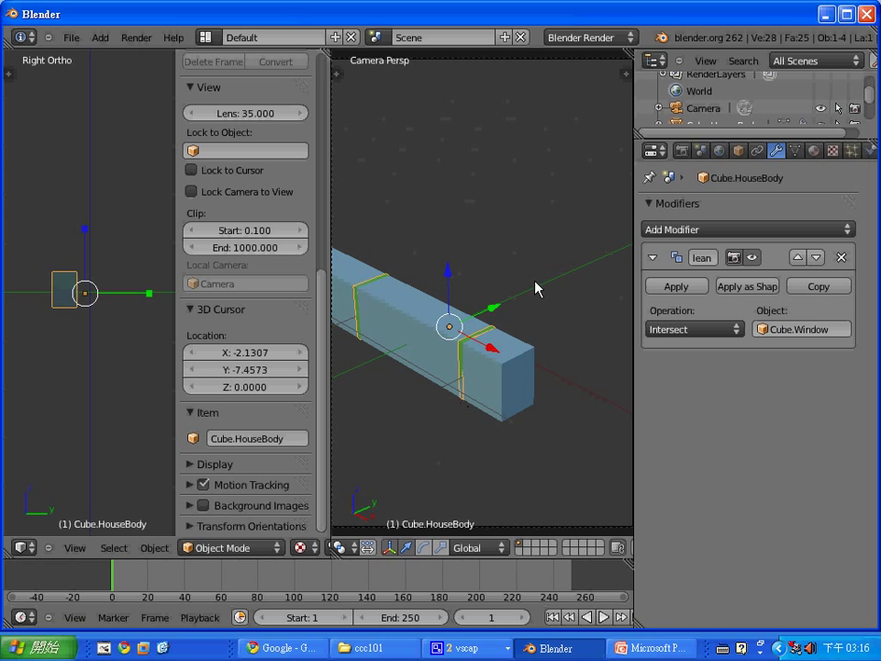
{"action": "key", "text": "ctrl+z"}
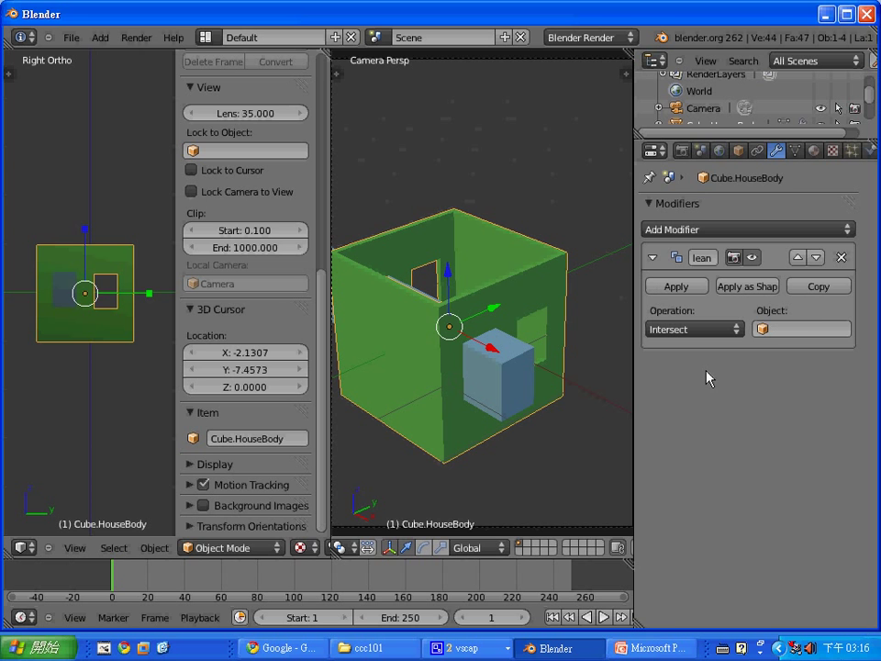
Set the Boolean to Difference with Cube.Window as the object and apply it.
{"action": "right_click", "coordinate": [67, 292]}
{"action": "right_click", "coordinate": [104, 331]}
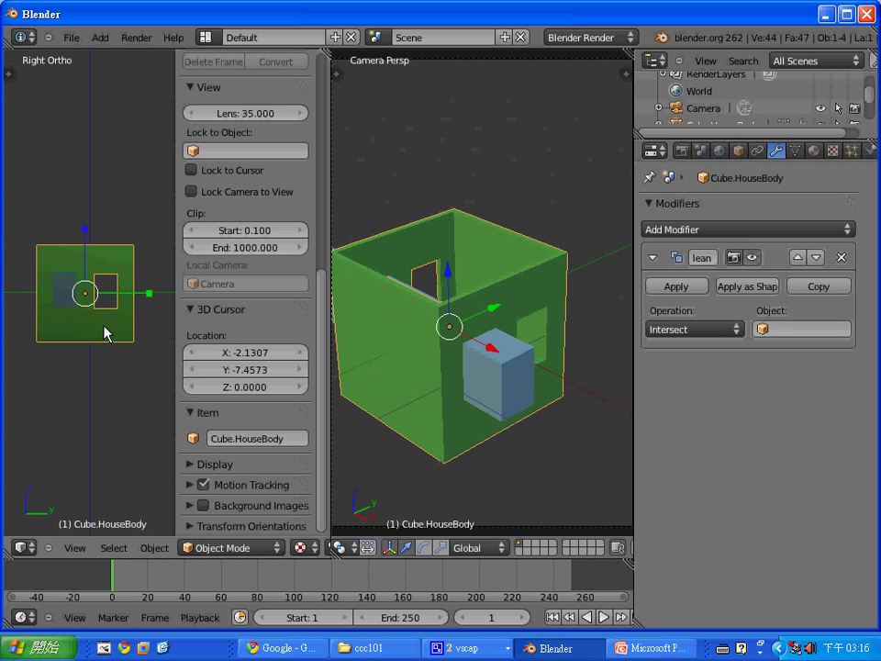
{"action": "left_click", "coordinate": [731, 328]}
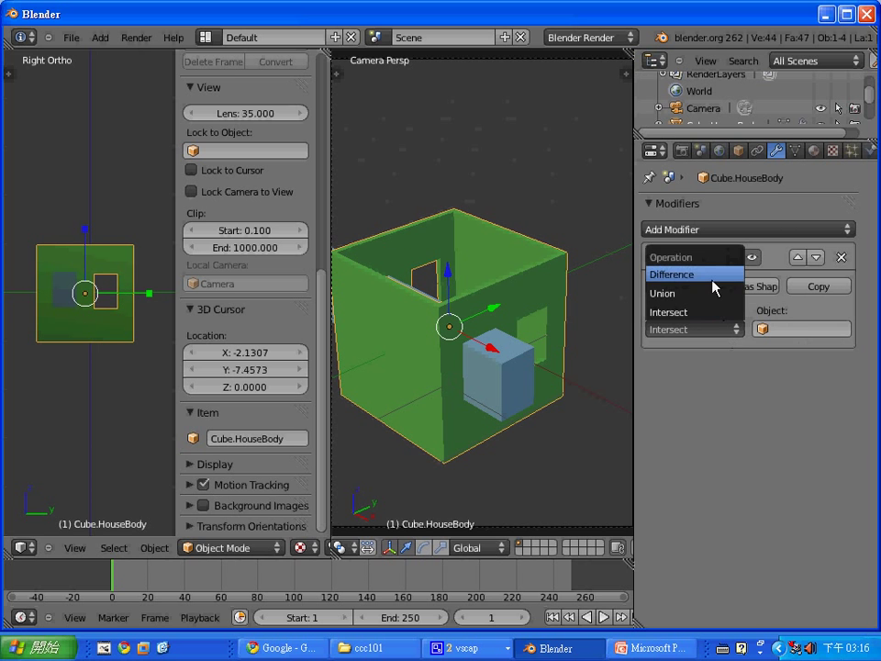
{"action": "left_click", "coordinate": [715, 276]}
{"action": "left_click", "coordinate": [804, 330]}
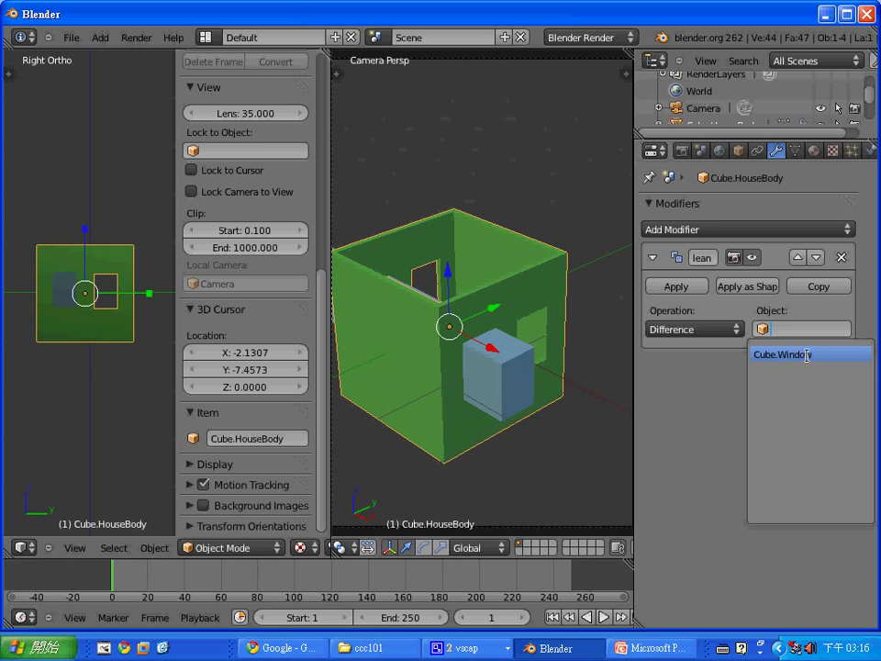
{"action": "left_click", "coordinate": [807, 354]}
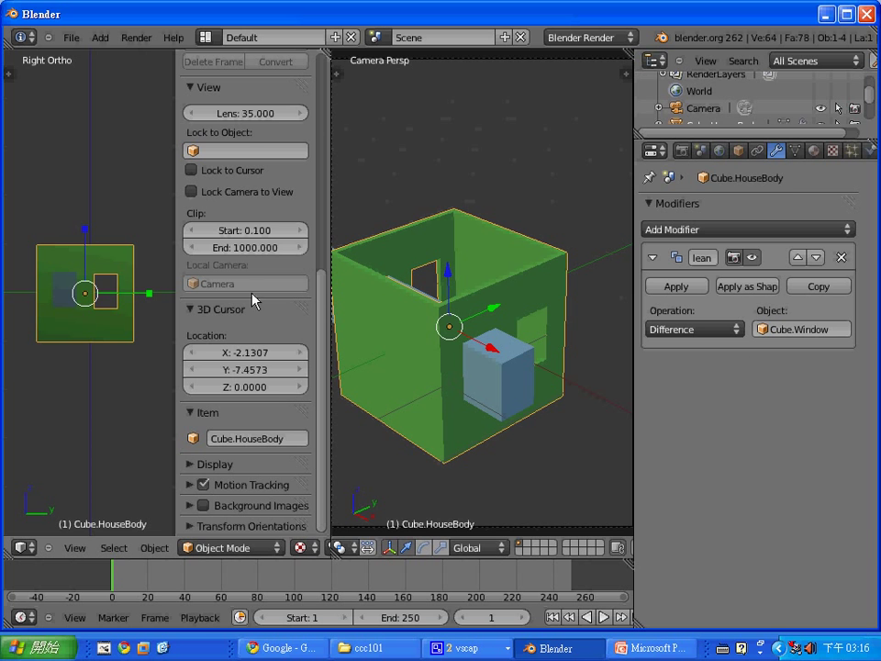
{"action": "left_click", "coordinate": [661, 287]}
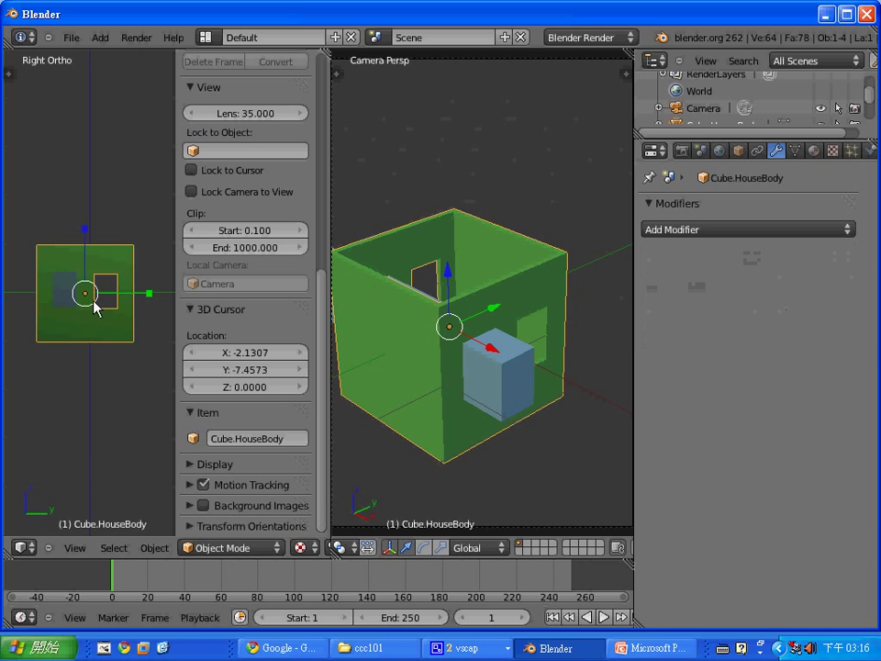
Reposition the house body and window box, leaving the window box below the house.
{"action": "key", "text": "g"}
{"action": "left_click", "coordinate": [99, 246]}
{"action": "right_click", "coordinate": [64, 291]}
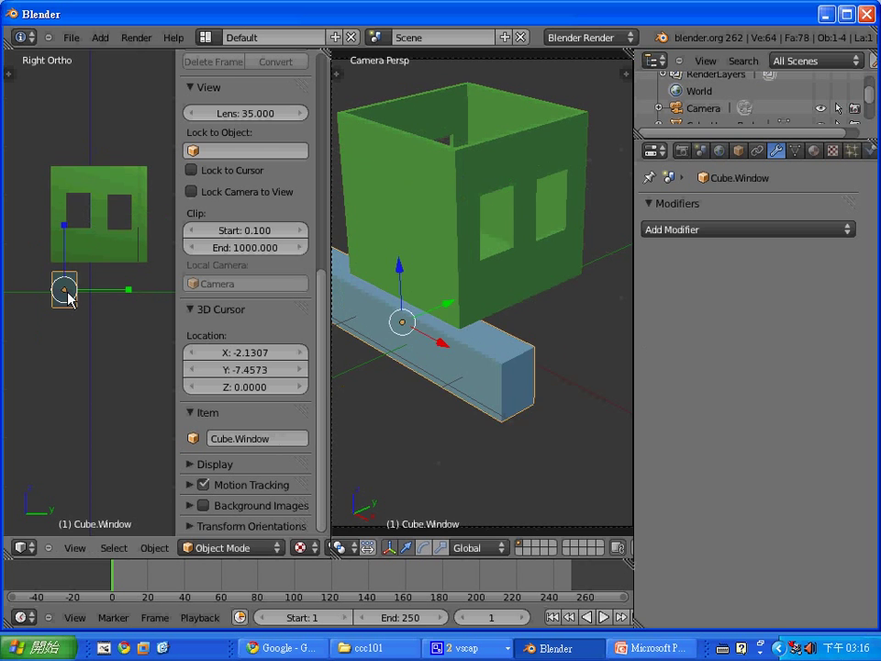
{"action": "key", "text": "g"}
{"action": "left_click", "coordinate": [70, 367]}
{"action": "right_click", "coordinate": [105, 251]}
{"action": "key", "text": "g"}
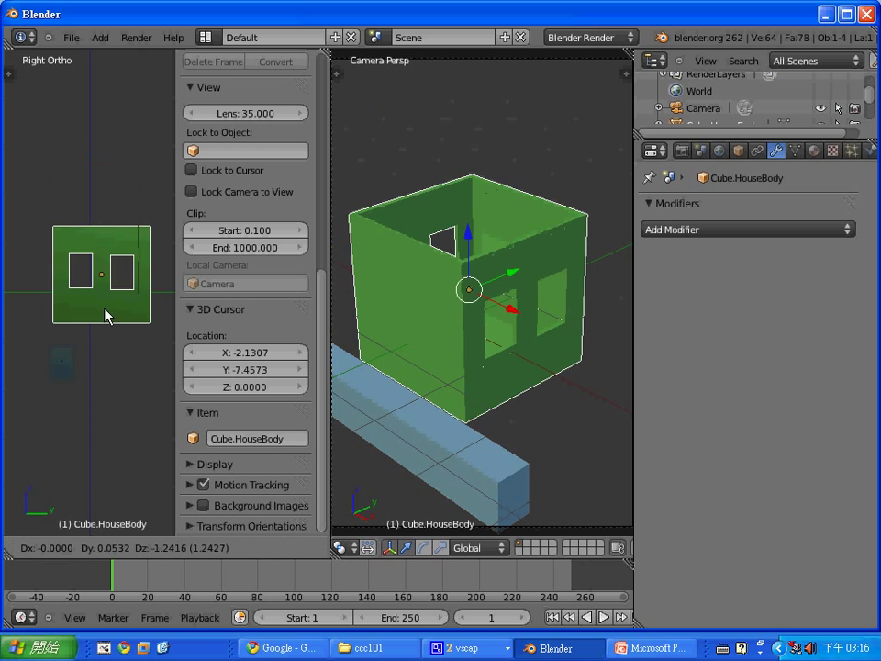
{"action": "left_click", "coordinate": [101, 337]}
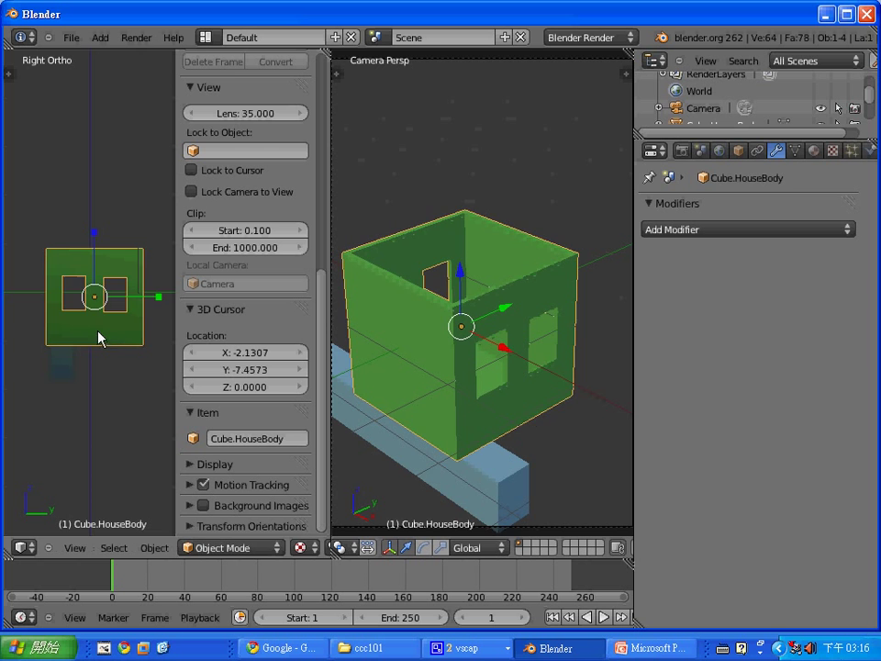
{"action": "right_click", "coordinate": [65, 370]}
{"action": "key", "text": "g"}
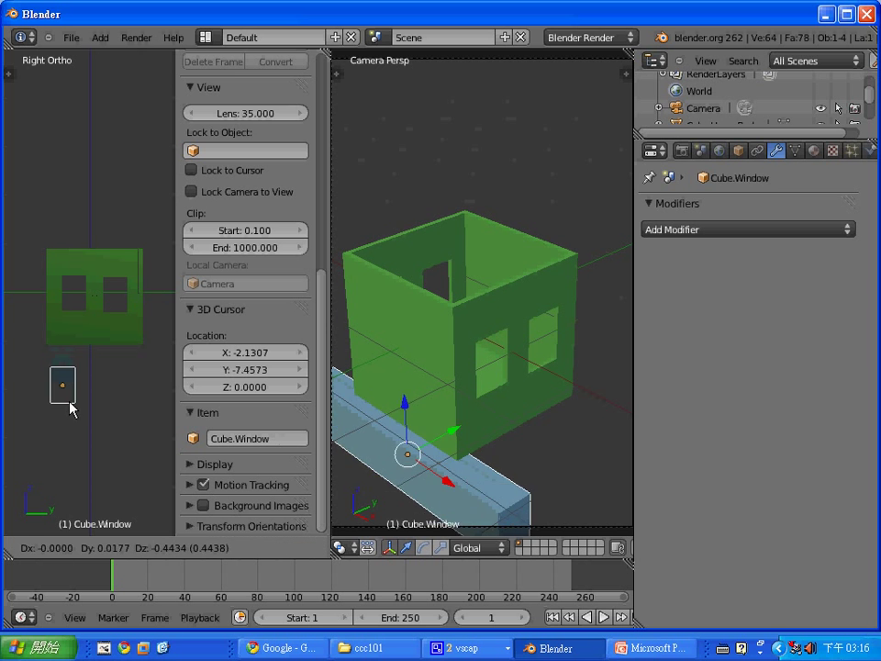
{"action": "left_click", "coordinate": [70, 419]}
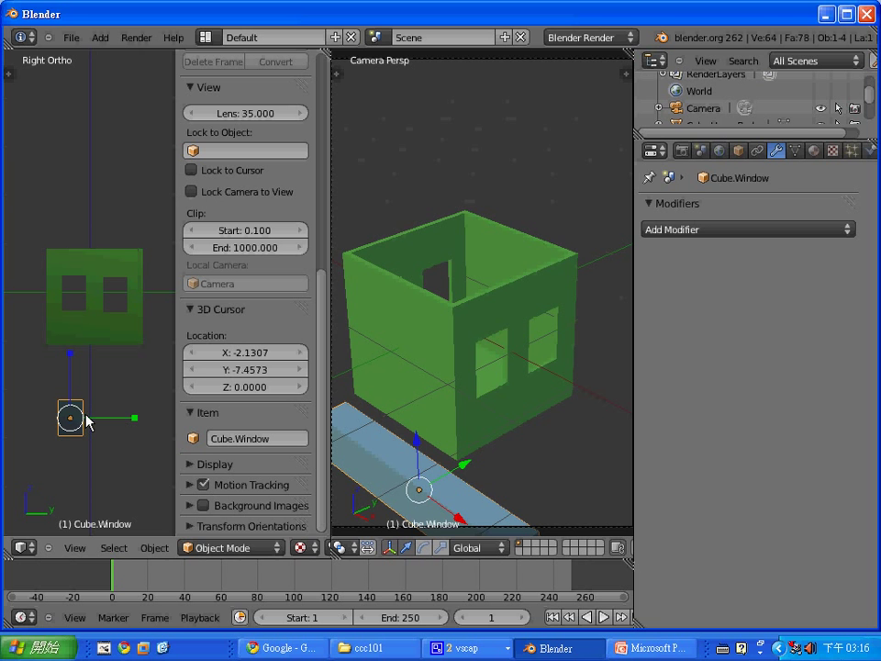
Duplicate the window box and rotate the copy 90 degrees around Z.
{"action": "key", "text": "shift+d"}
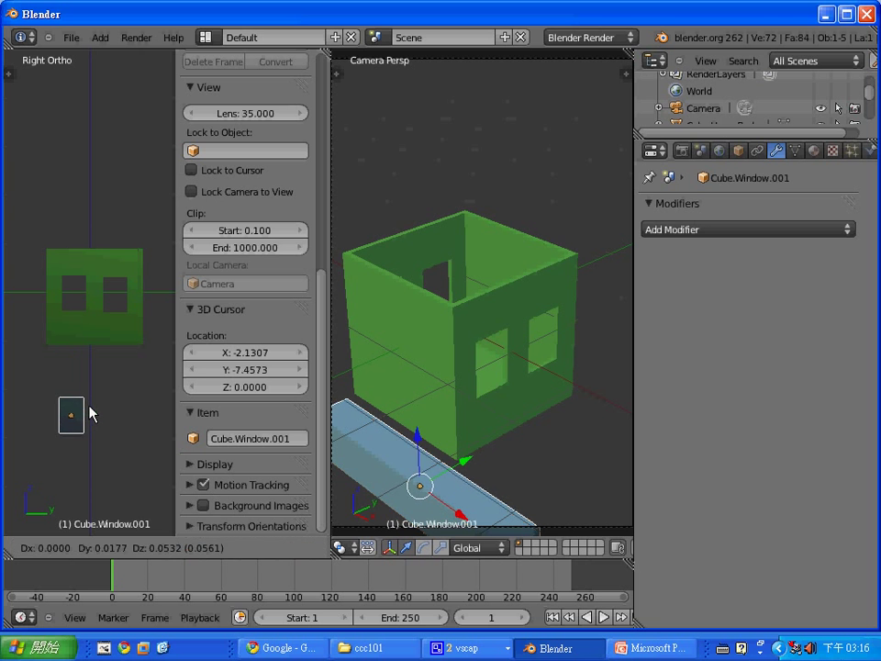
{"action": "left_click", "coordinate": [135, 379]}
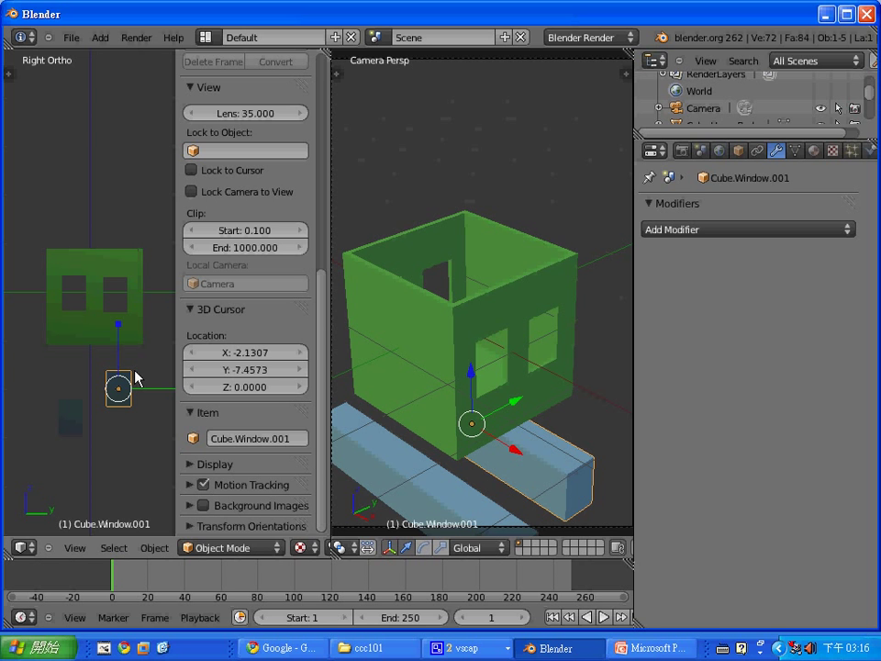
{"action": "key", "text": "r"}
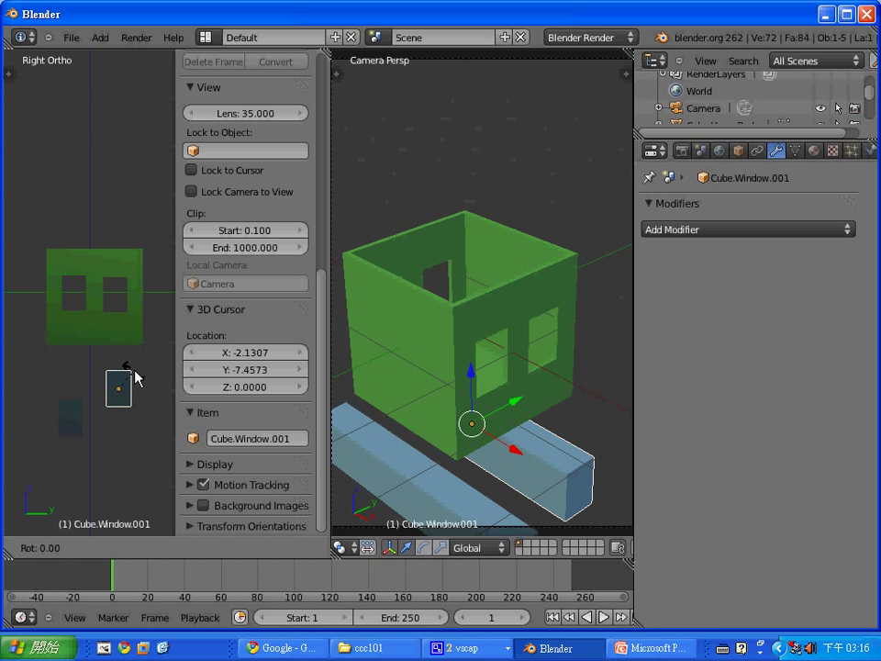
{"action": "key", "text": "z"}
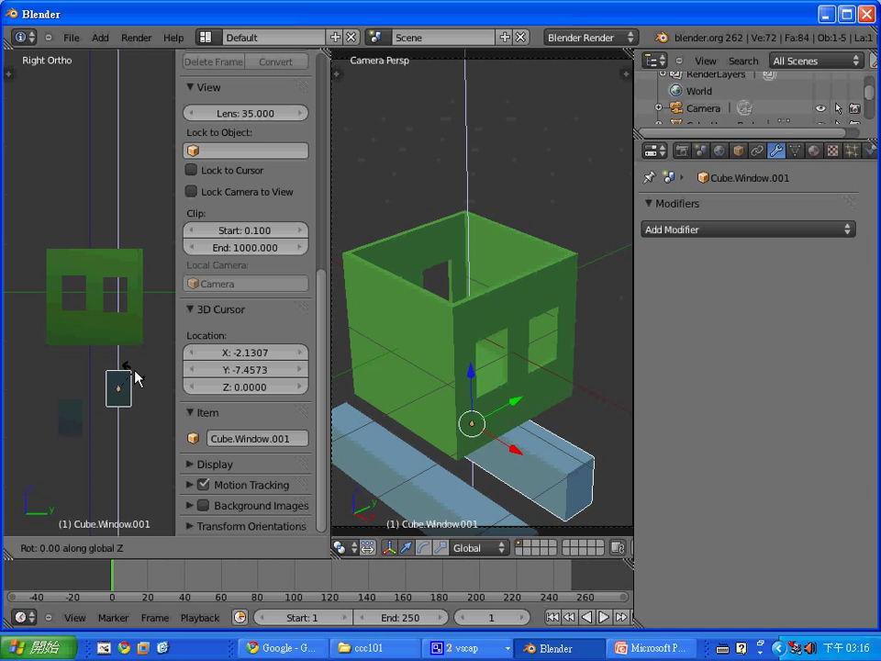
{"action": "key", "text": "9"}
{"action": "key", "text": "0"}
{"action": "key", "text": "Return"}
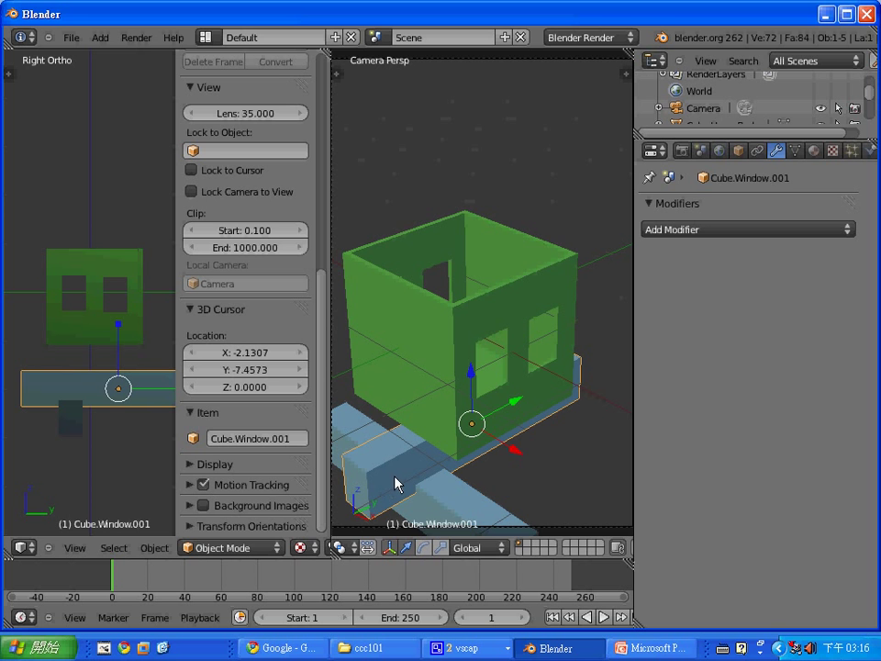
Move the rotated copy, Cube.Window.001, up through the house's side walls.
{"action": "key", "text": "g"}
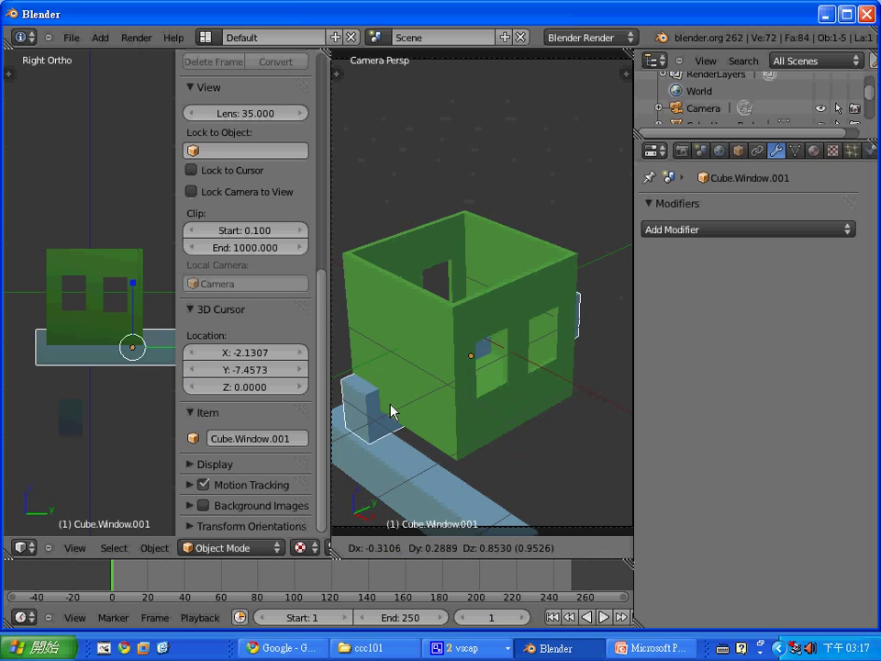
{"action": "right_click", "coordinate": [396, 364]}
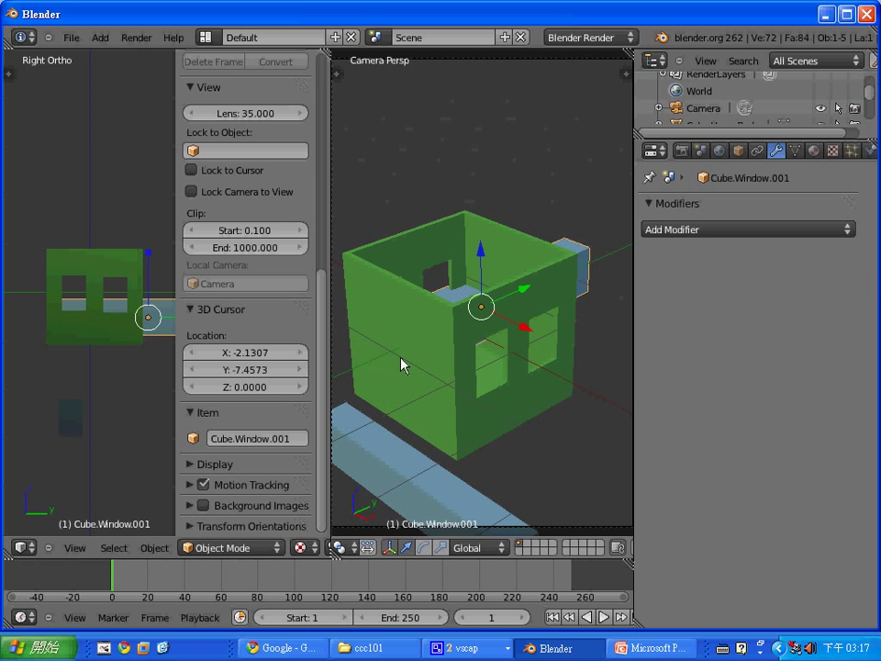
{"action": "key", "text": "g"}
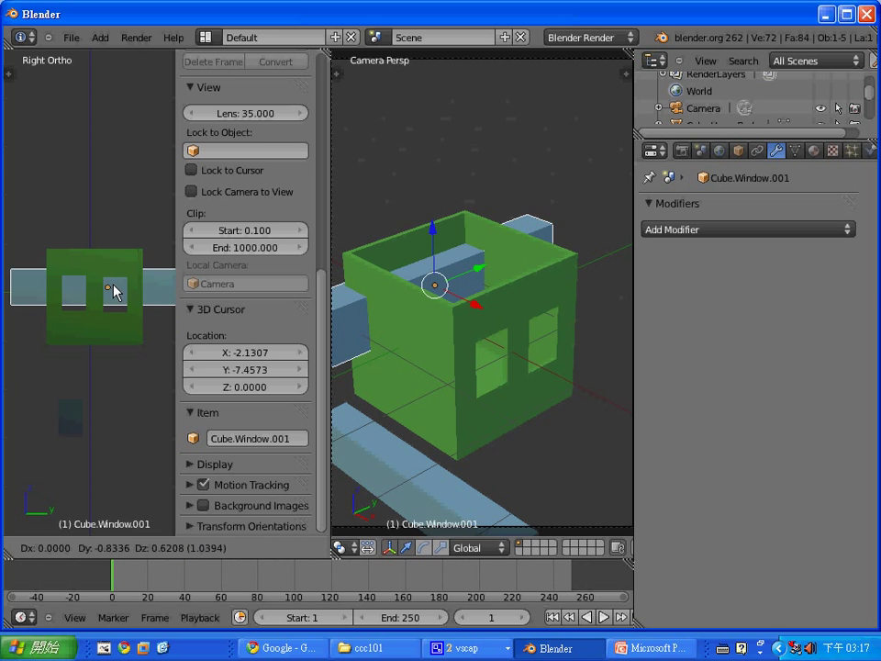
{"action": "left_click", "coordinate": [112, 290]}
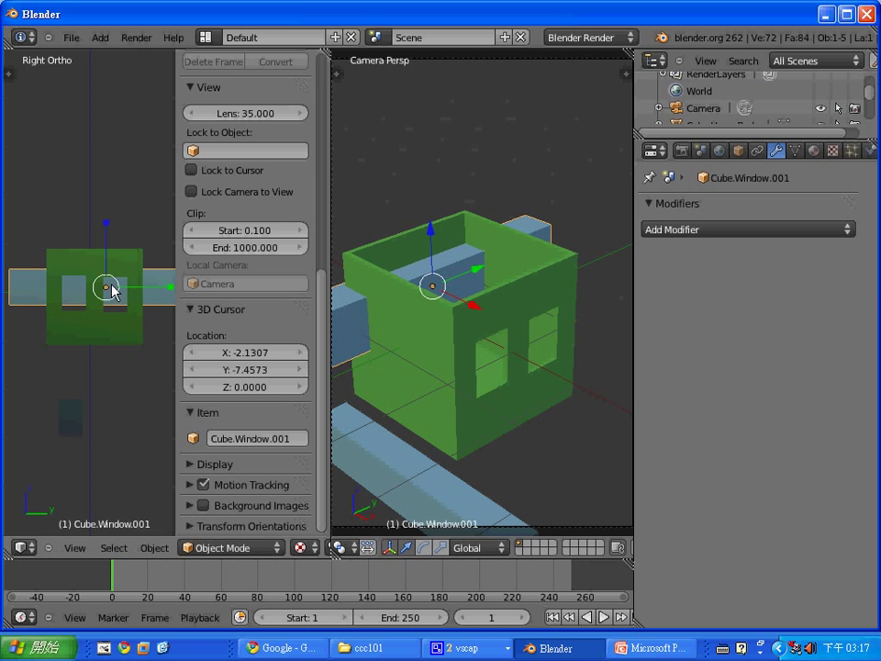
In Top view, drag the old window bar away and centre the crosswise bar through the house.
{"action": "key", "text": "n"}
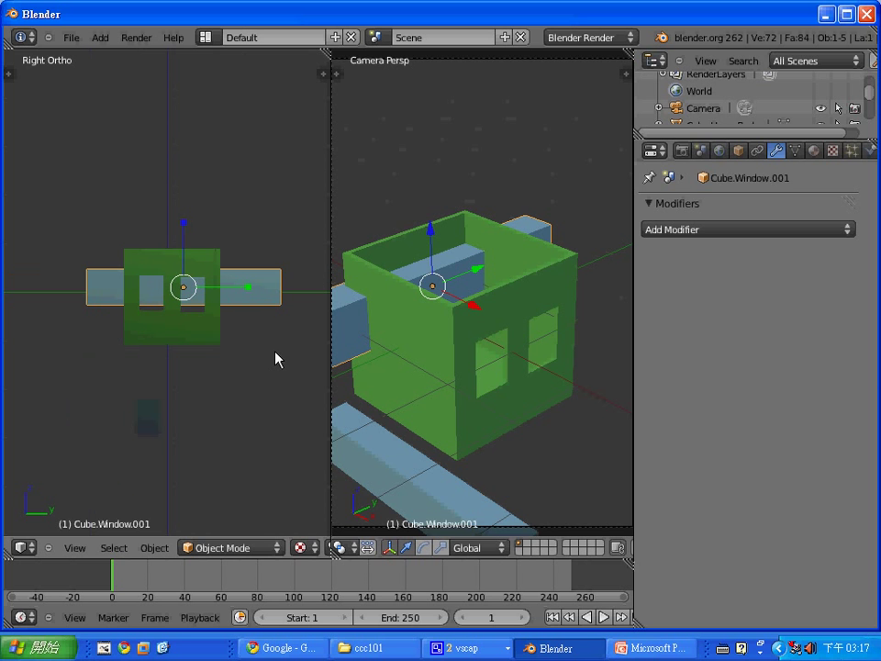
{"action": "left_click", "coordinate": [80, 545]}
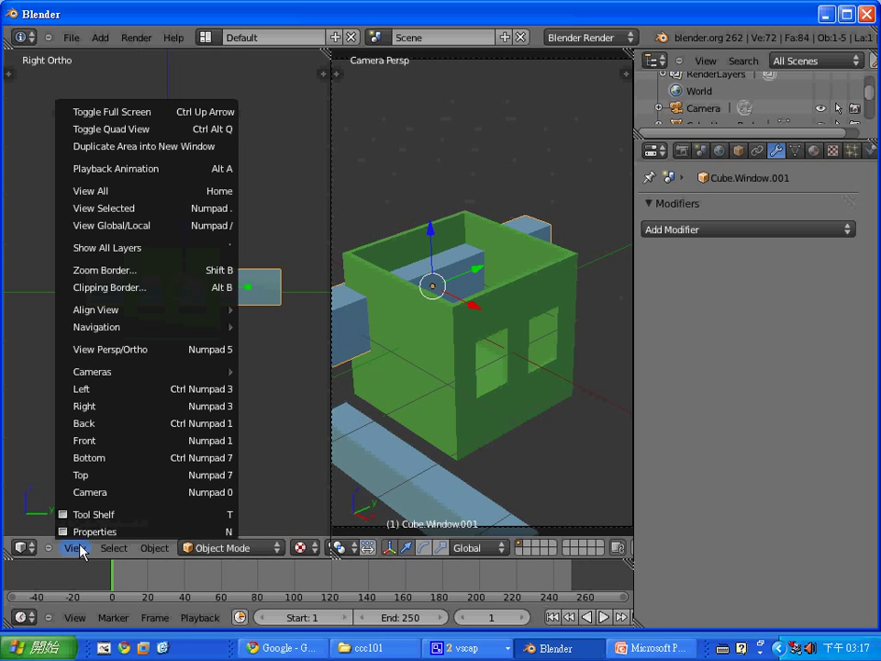
{"action": "left_click", "coordinate": [102, 478]}
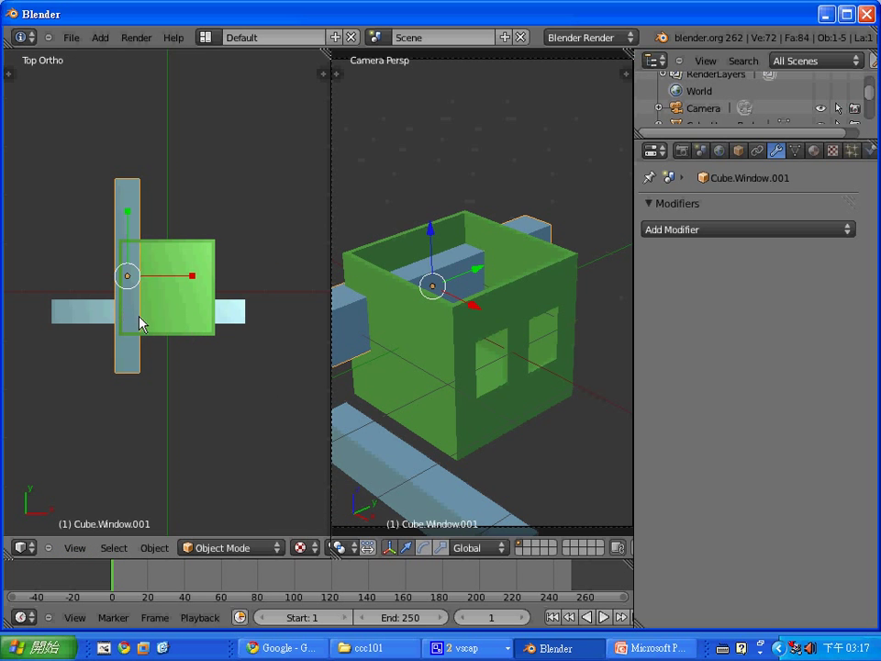
{"action": "right_click_drag", "start_coordinate": [236, 323], "coordinate": [269, 122]}
{"action": "right_click_drag", "start_coordinate": [138, 222], "coordinate": [154, 229]}
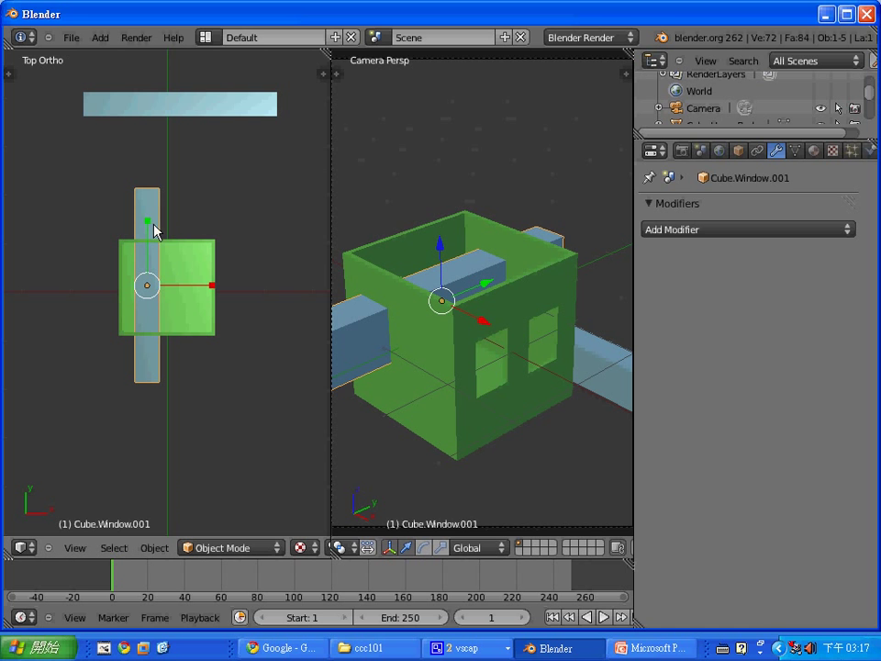
In Front view, lower Cube.Window.001 about 0.12 units.
{"action": "left_click", "coordinate": [75, 548]}
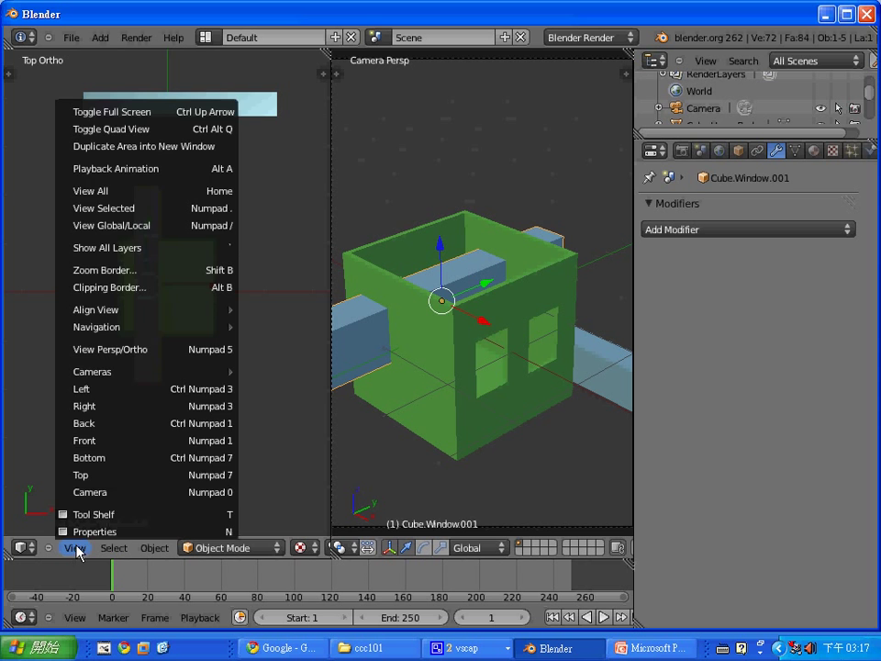
{"action": "left_click", "coordinate": [110, 441]}
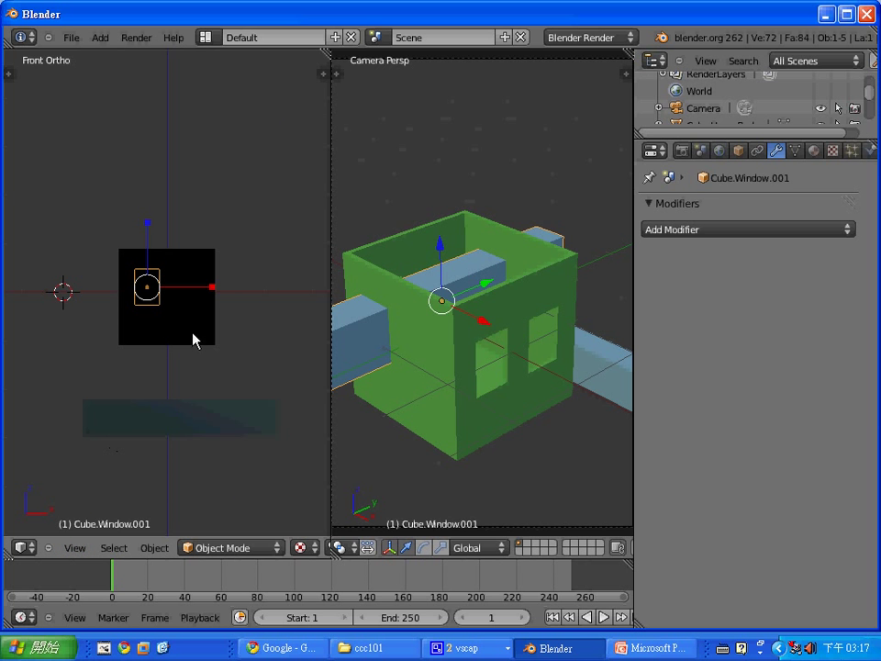
{"action": "key", "text": "g"}
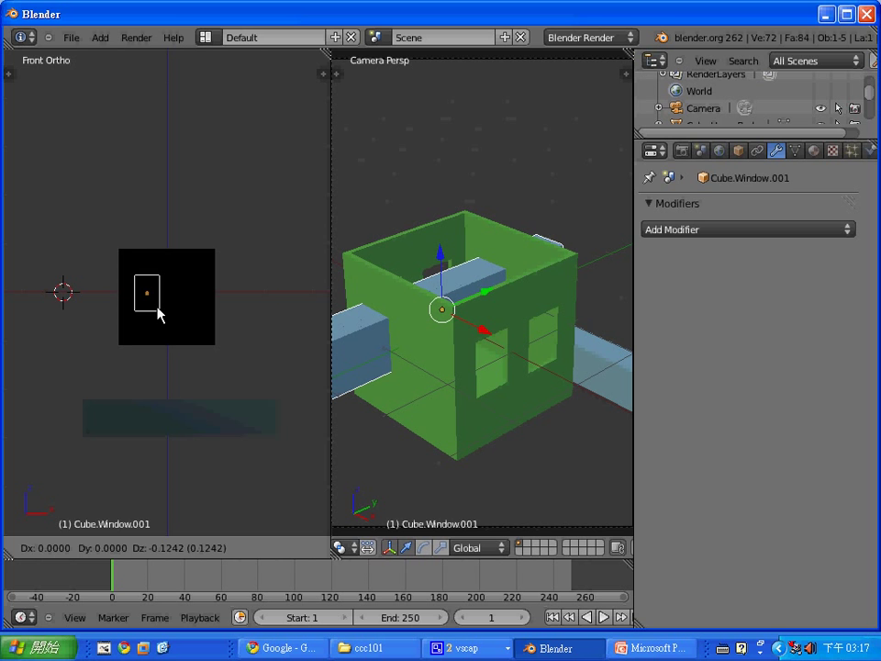
{"action": "left_click", "coordinate": [158, 314]}
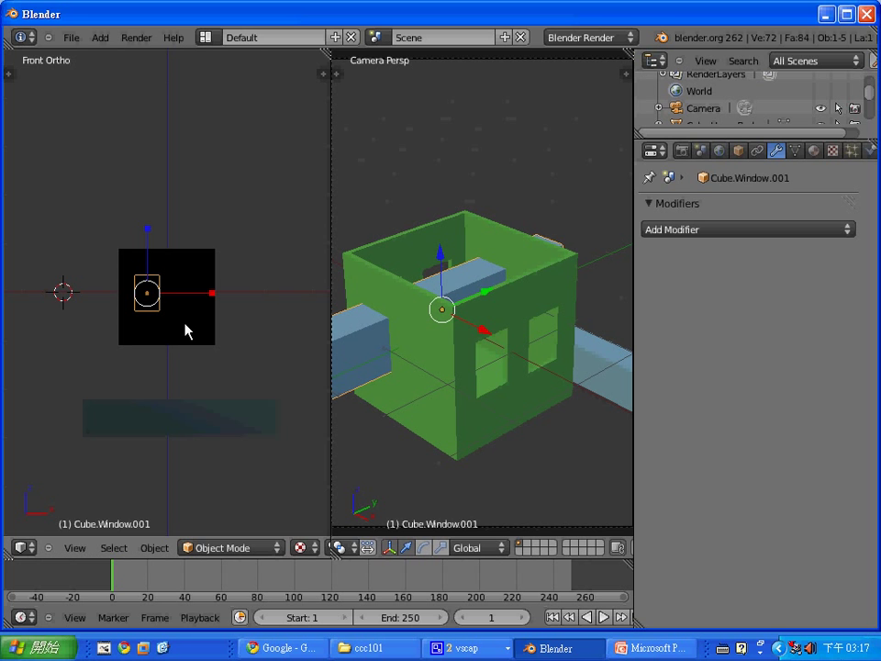
Add a Boolean Difference using Cube.Window.001 to the house body and apply it.
{"action": "right_click", "coordinate": [435, 350]}
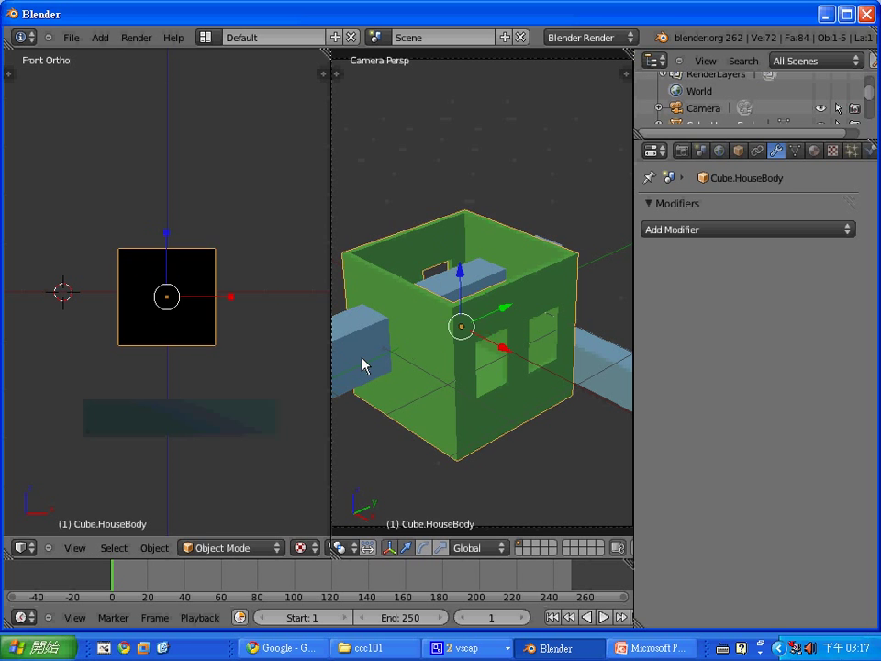
{"action": "left_click", "coordinate": [761, 229]}
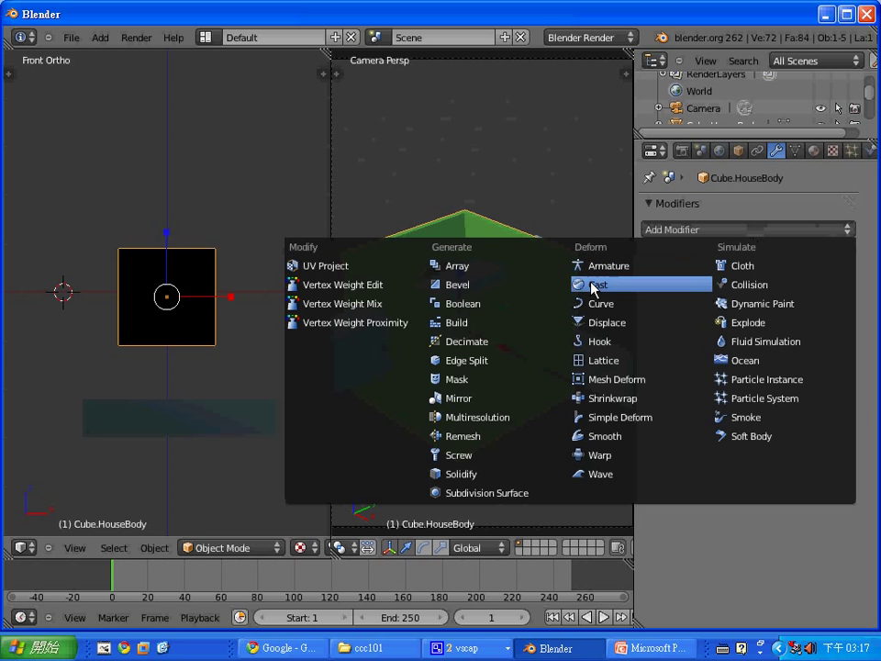
{"action": "left_click", "coordinate": [509, 303]}
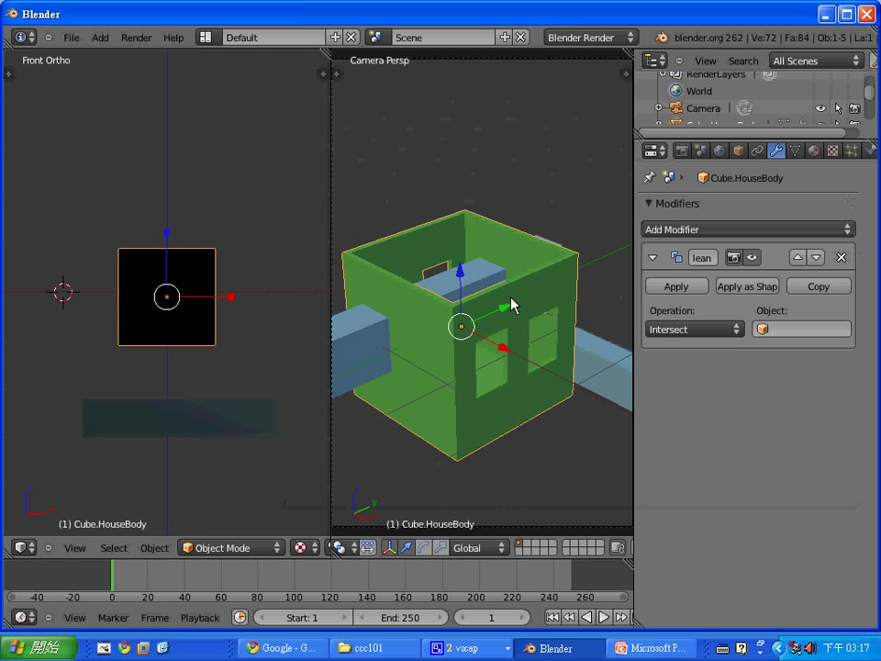
{"action": "left_click", "coordinate": [726, 331]}
{"action": "left_click", "coordinate": [719, 274]}
{"action": "left_click", "coordinate": [799, 329]}
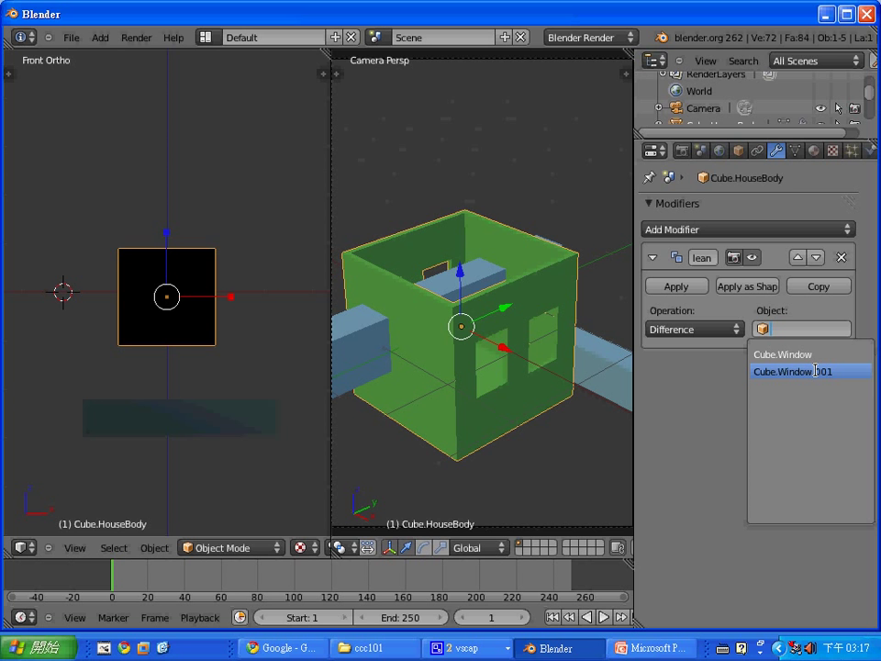
{"action": "left_click", "coordinate": [816, 371]}
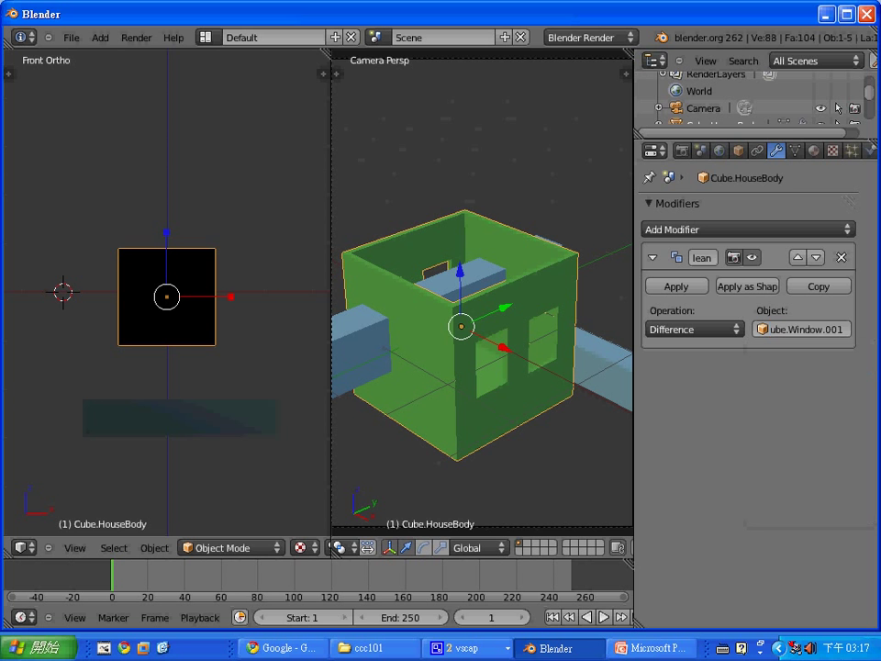
{"action": "left_click", "coordinate": [692, 290]}
Reposition the house body and move Cube.Window.001 into the house's right side.
{"action": "key", "text": "g"}
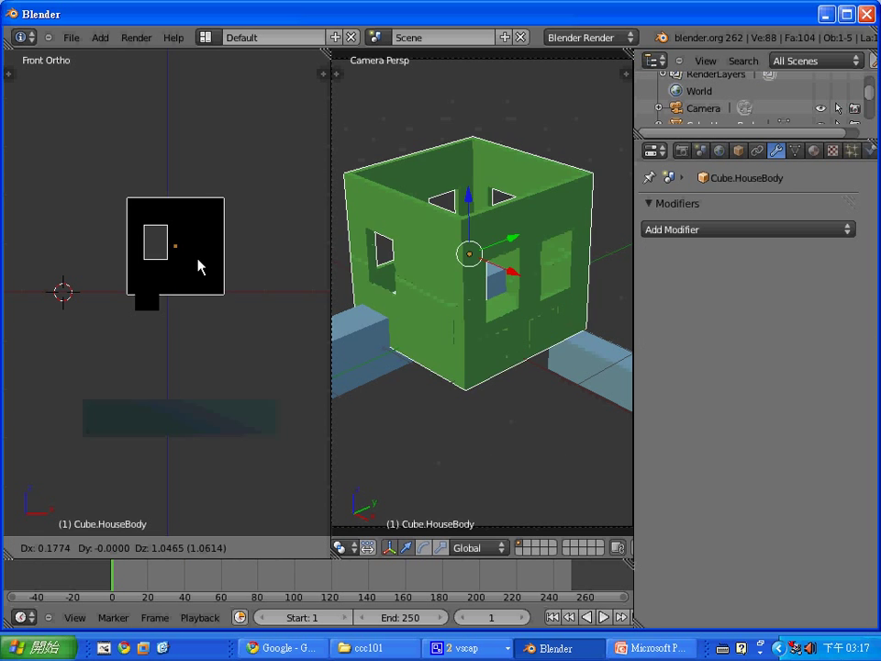
{"action": "left_click", "coordinate": [214, 219]}
{"action": "right_click", "coordinate": [154, 295]}
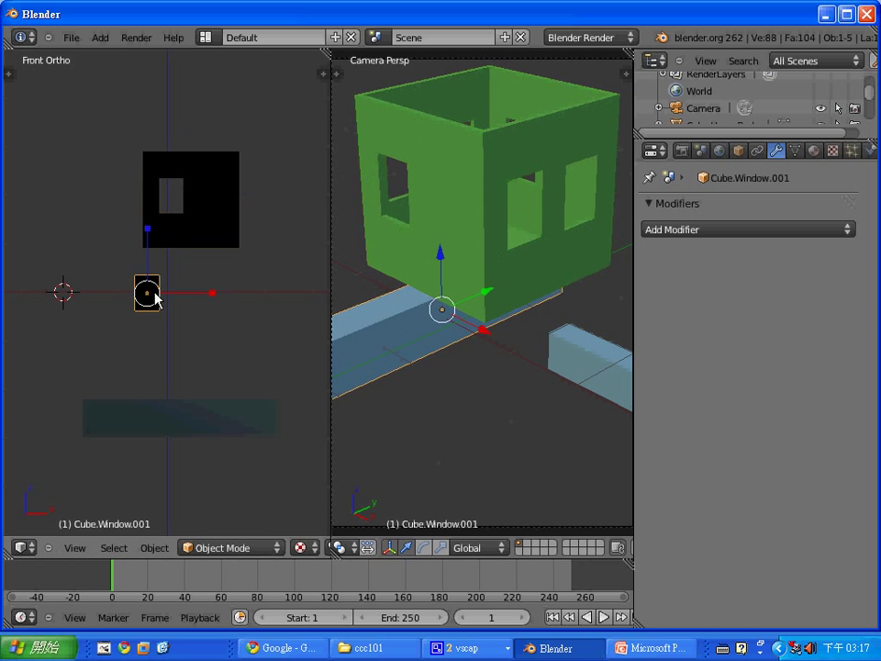
{"action": "key", "text": "g"}
{"action": "left_click", "coordinate": [86, 379]}
{"action": "right_click", "coordinate": [190, 241]}
{"action": "key", "text": "g"}
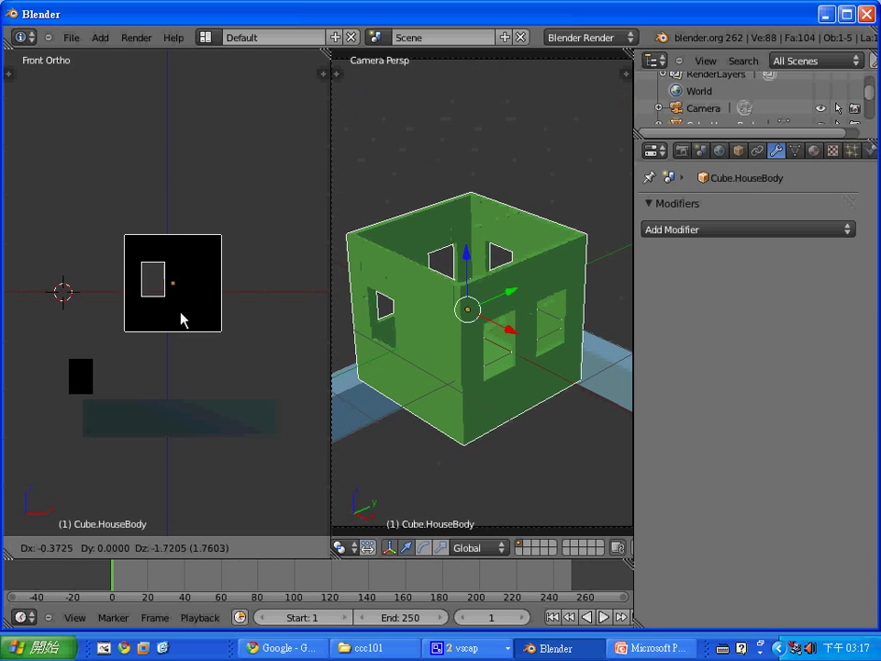
{"action": "left_click", "coordinate": [180, 328]}
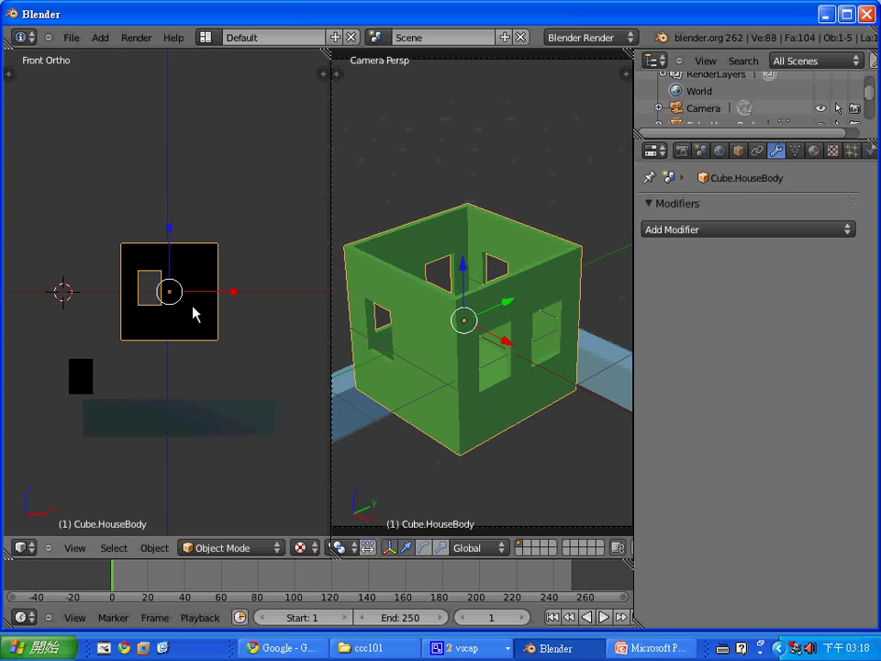
{"action": "right_click", "coordinate": [85, 380]}
{"action": "key", "text": "g"}
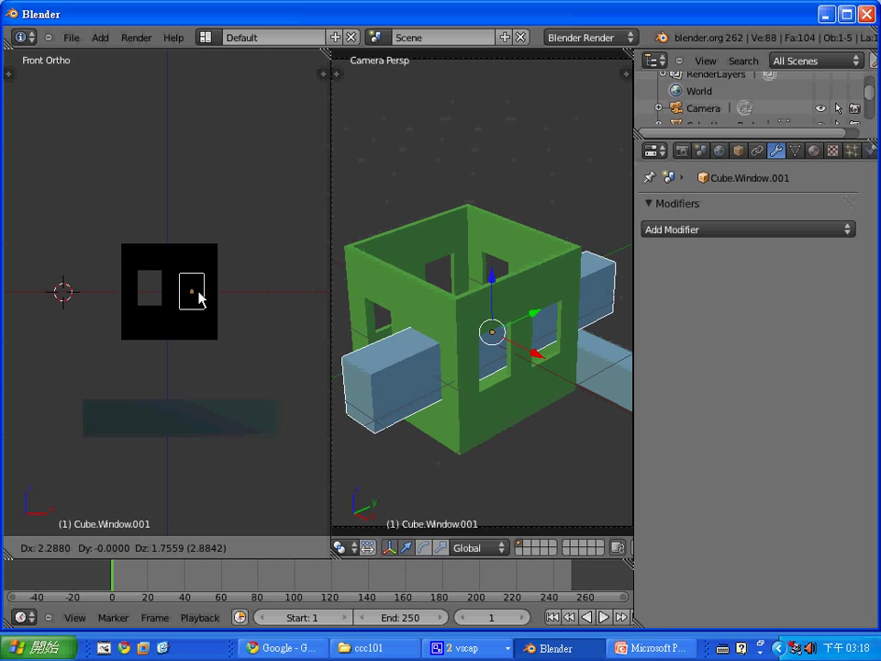
{"action": "left_click", "coordinate": [200, 296]}
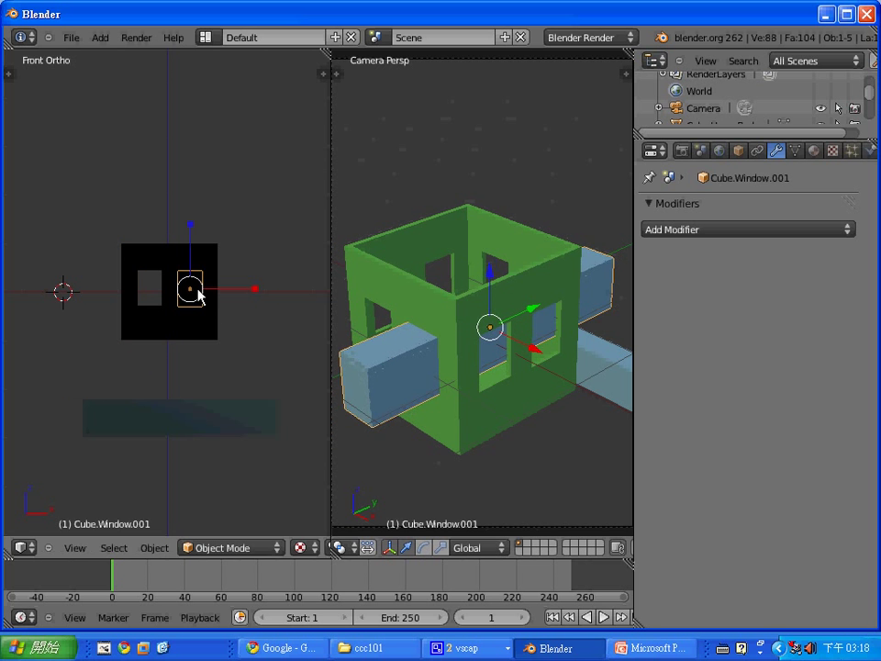
Add a Boolean Difference with Cube.Window.001 to the house body and apply it.
{"action": "right_click", "coordinate": [165, 258]}
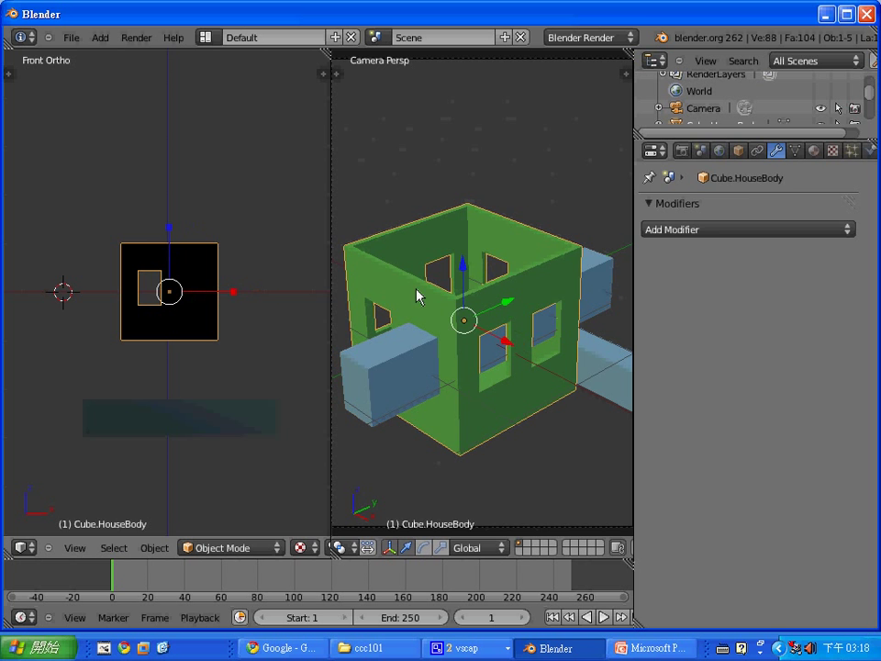
{"action": "left_click", "coordinate": [783, 231]}
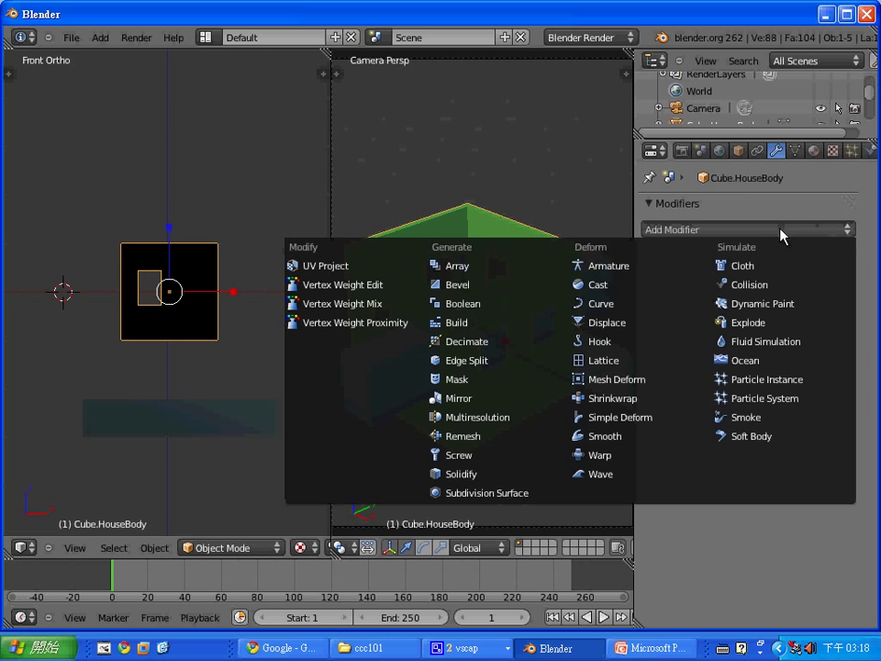
{"action": "left_click", "coordinate": [487, 304]}
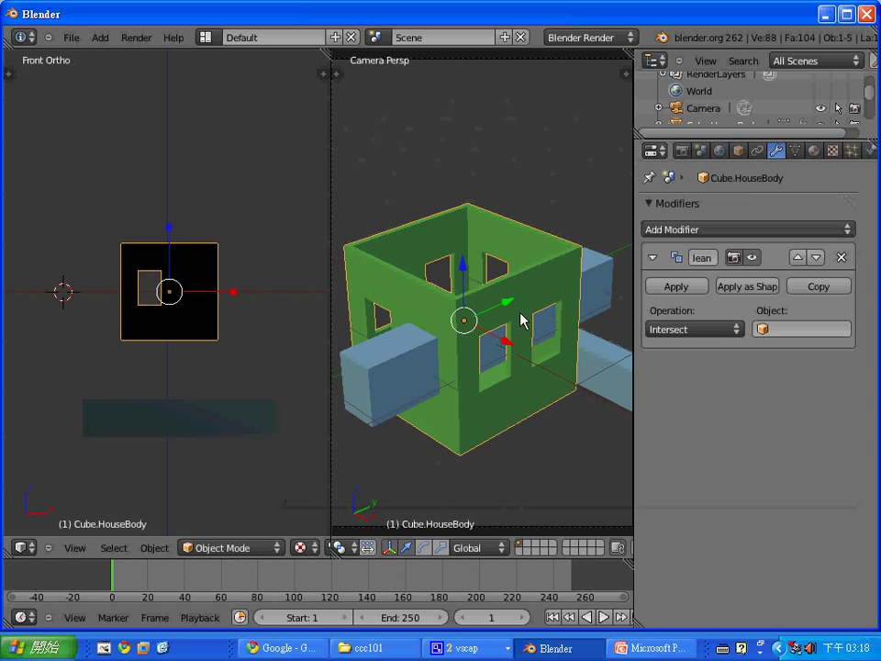
{"action": "left_click", "coordinate": [722, 328]}
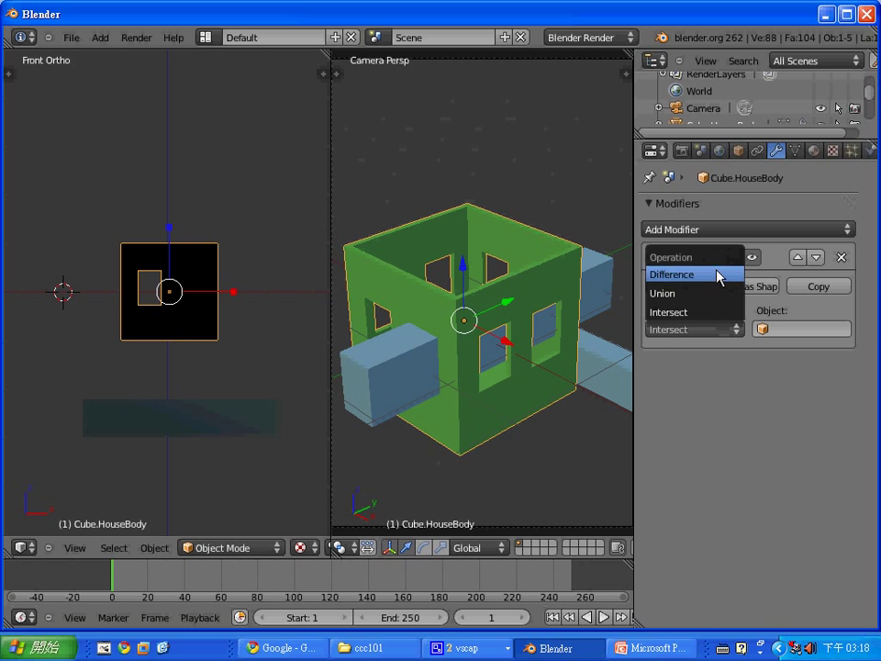
{"action": "left_click", "coordinate": [720, 276]}
{"action": "left_click", "coordinate": [771, 330]}
{"action": "left_click", "coordinate": [793, 371]}
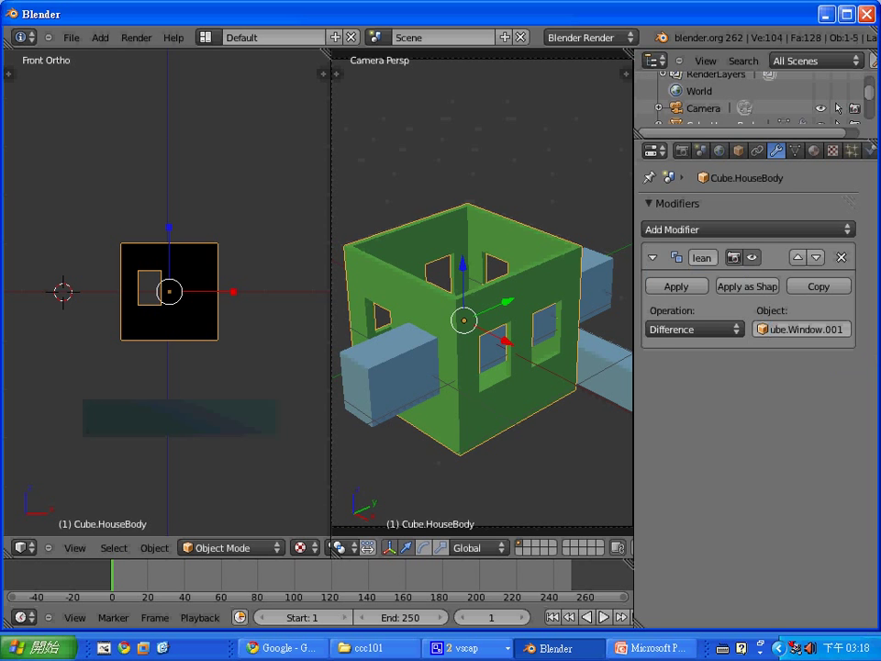
{"action": "left_click", "coordinate": [679, 289]}
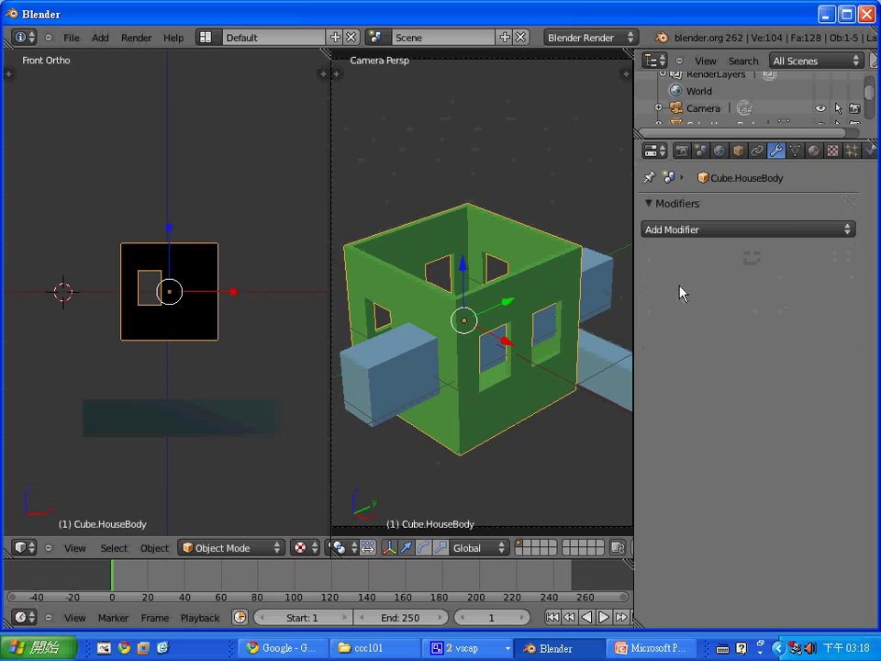
Separate the house body and Cube.Window.001 vertically, leaving the window box below the long bar.
{"action": "key", "text": "g"}
{"action": "key", "text": "z"}
{"action": "left_click", "coordinate": [196, 225]}
{"action": "right_click", "coordinate": [199, 290]}
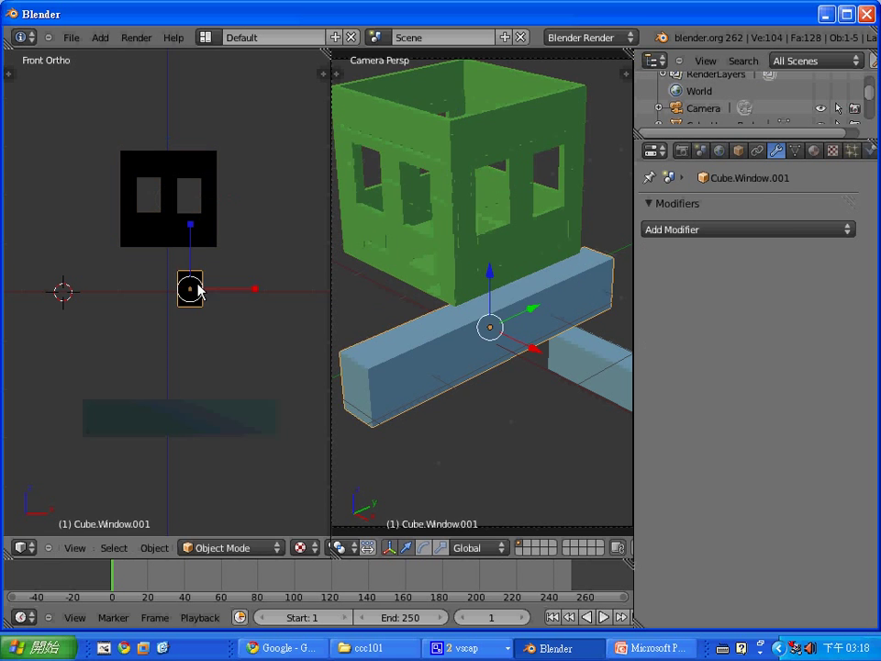
{"action": "key", "text": "g"}
{"action": "left_click", "coordinate": [196, 413]}
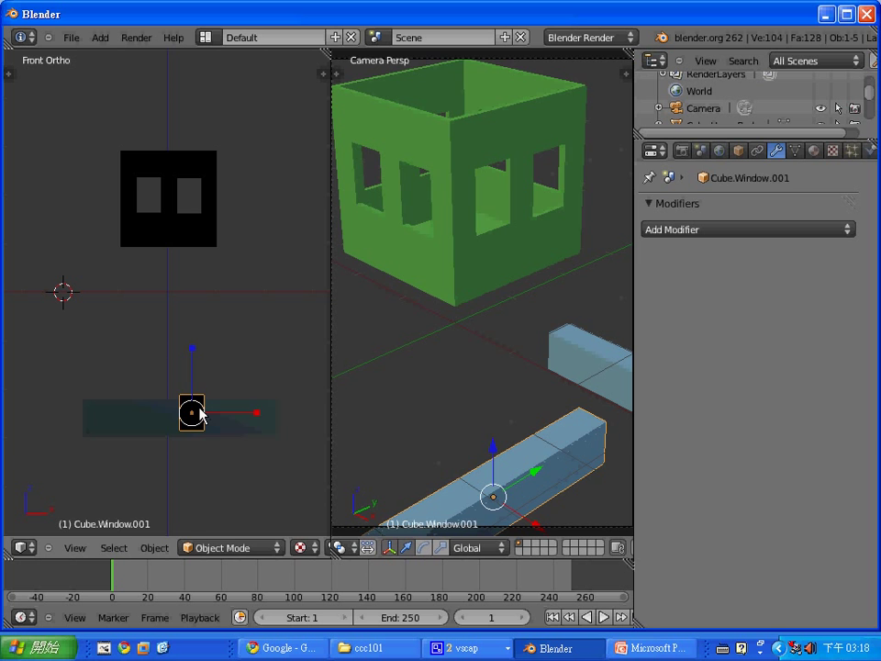
{"action": "right_click", "coordinate": [205, 228]}
{"action": "key", "text": "g"}
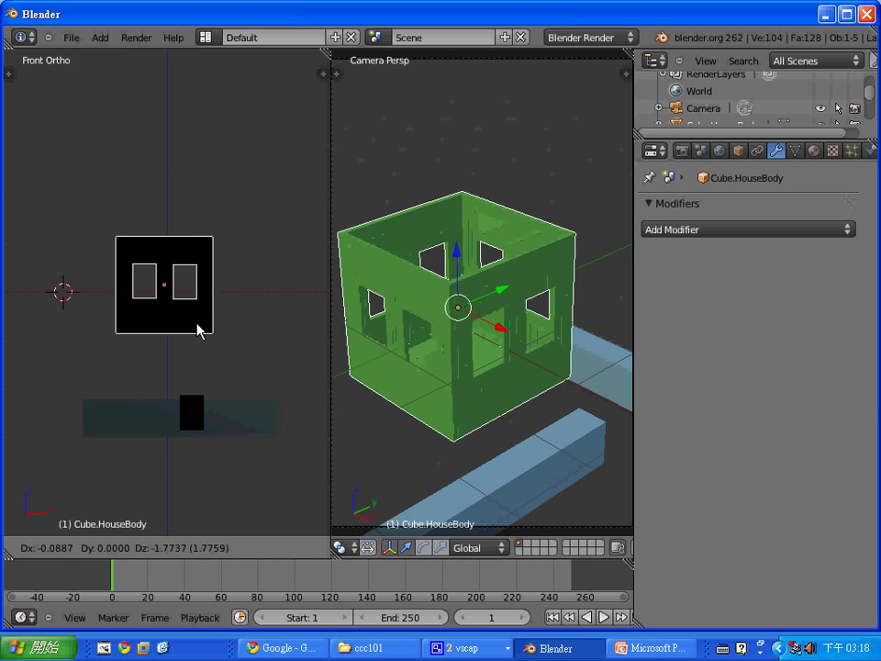
{"action": "left_click", "coordinate": [198, 329]}
{"action": "right_click", "coordinate": [198, 423]}
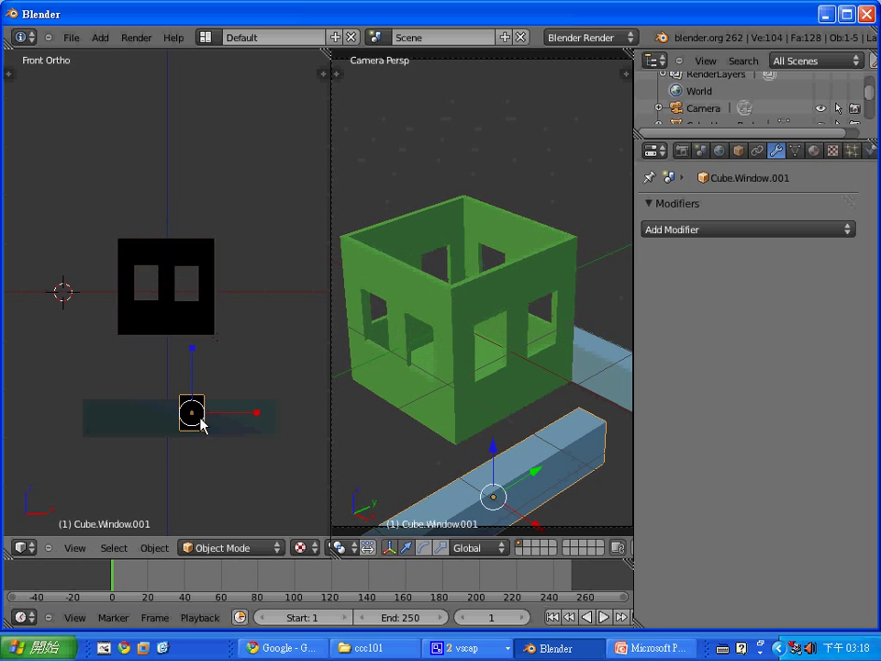
{"action": "key", "text": "g"}
{"action": "left_click", "coordinate": [231, 468]}
Move the long cutter bar and small window box to another layer.
{"action": "right_click", "coordinate": [236, 429]}
{"action": "right_click", "coordinate": [233, 469], "text": "shift"}
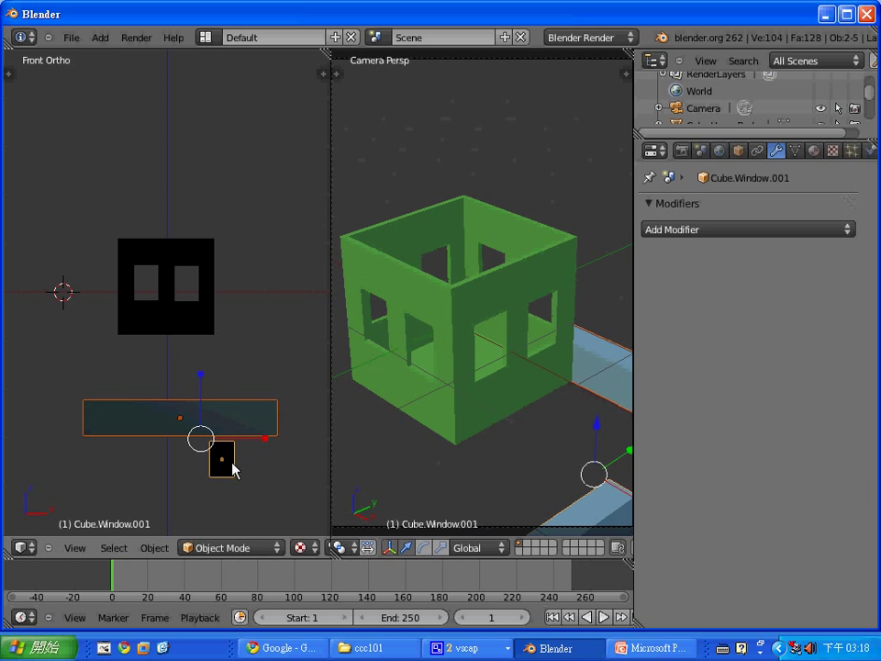
{"action": "key", "text": "m"}
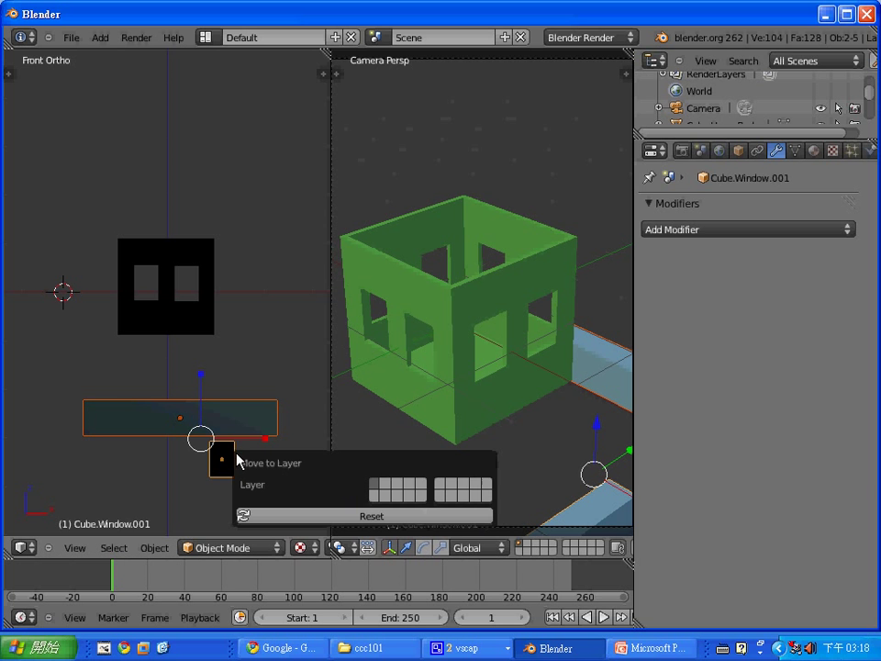
{"action": "left_click", "coordinate": [386, 486]}
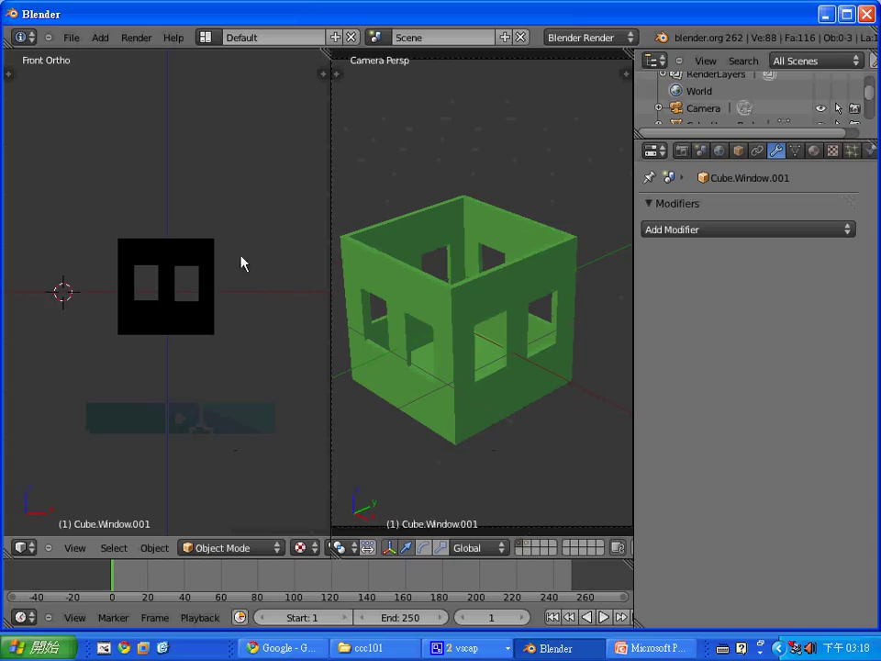
Select the house body and place the 3D cursor above it.
{"action": "left_click", "coordinate": [259, 366]}
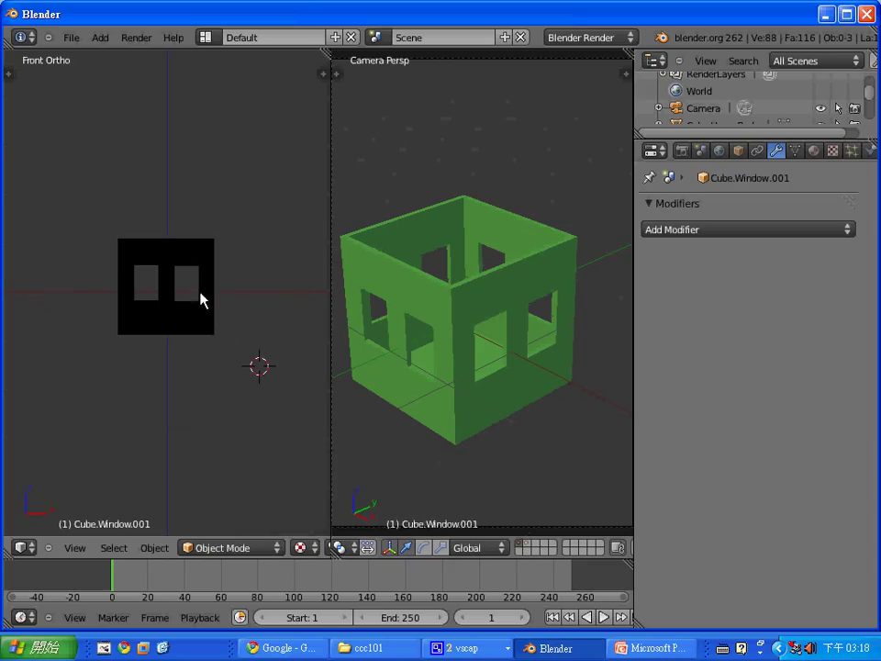
{"action": "right_click", "coordinate": [194, 262]}
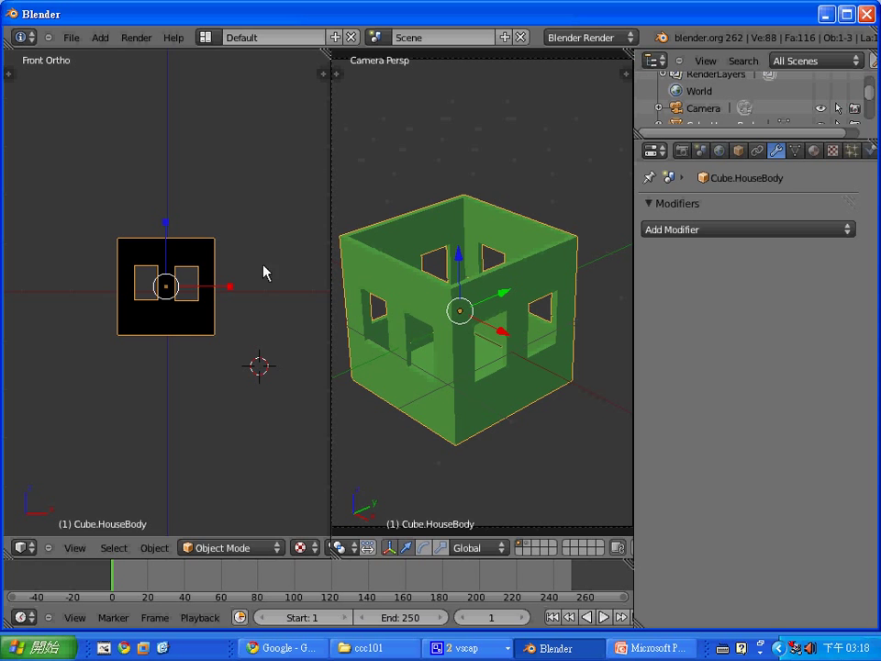
{"action": "left_click", "coordinate": [167, 157]}
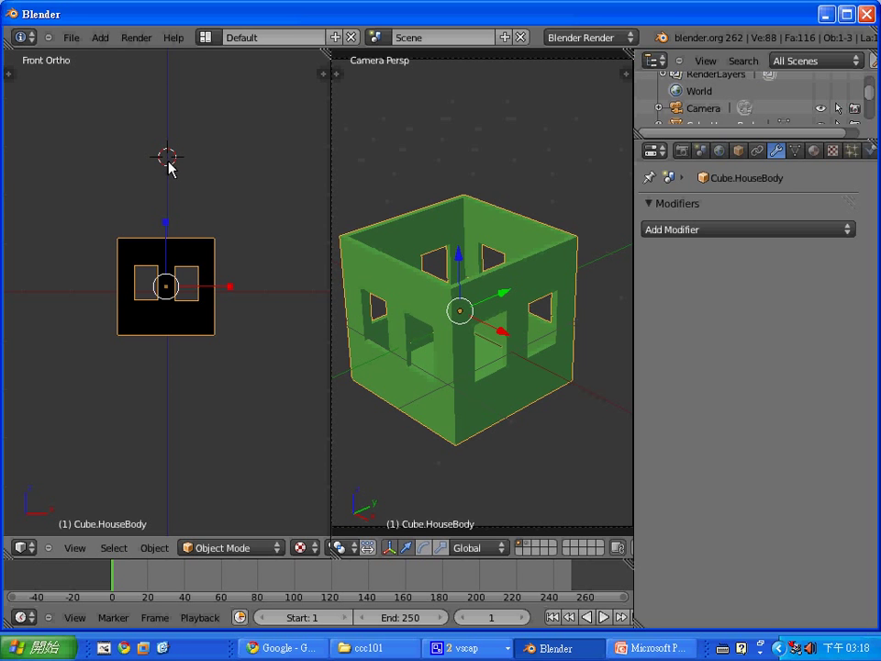
Add a cube at the cursor, scale it to about 1.17, lower it above the house, enter Edit Mode.
{"action": "key", "text": "shift+a"}
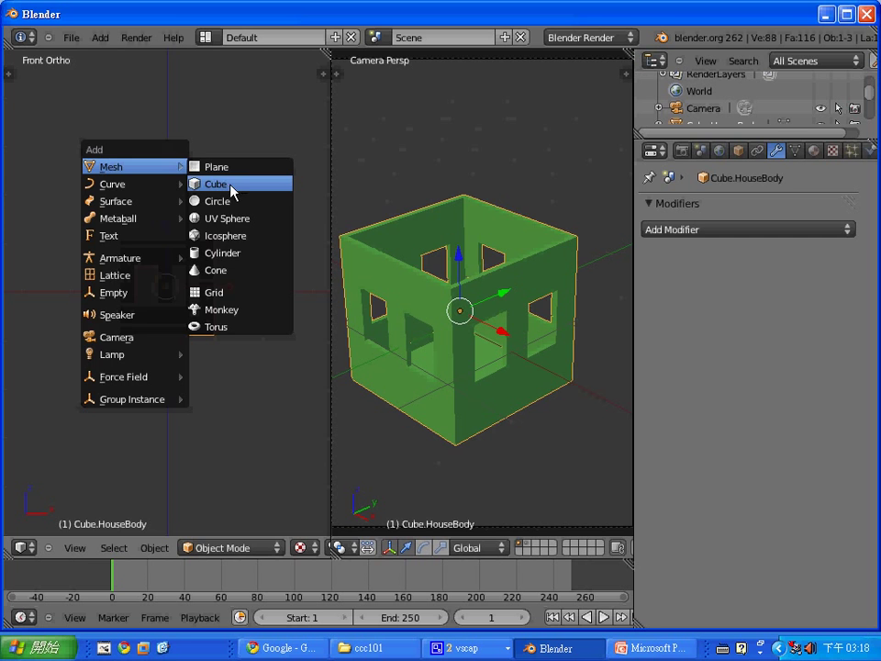
{"action": "left_click", "coordinate": [238, 185]}
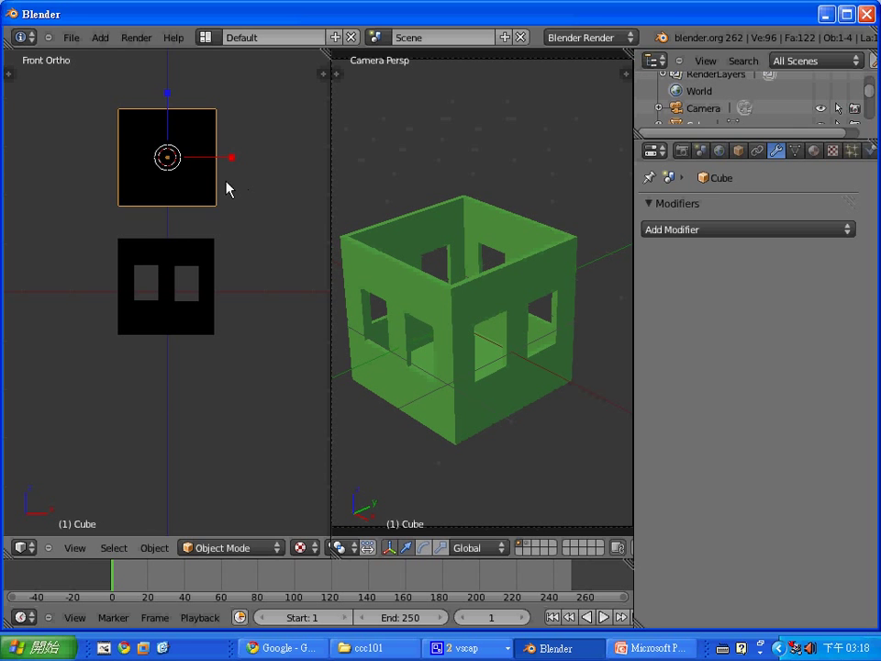
{"action": "key", "text": "s"}
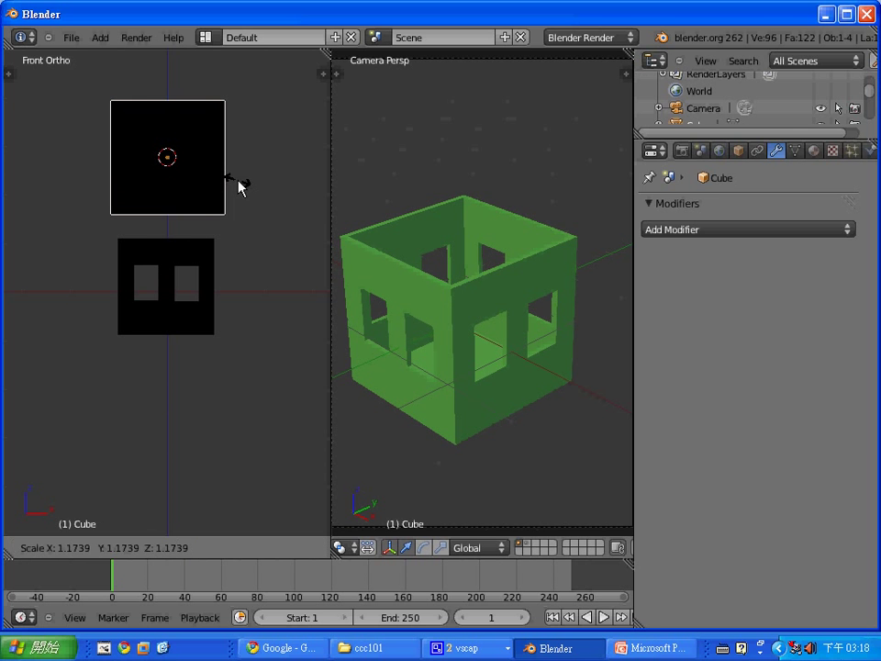
{"action": "left_click", "coordinate": [242, 188]}
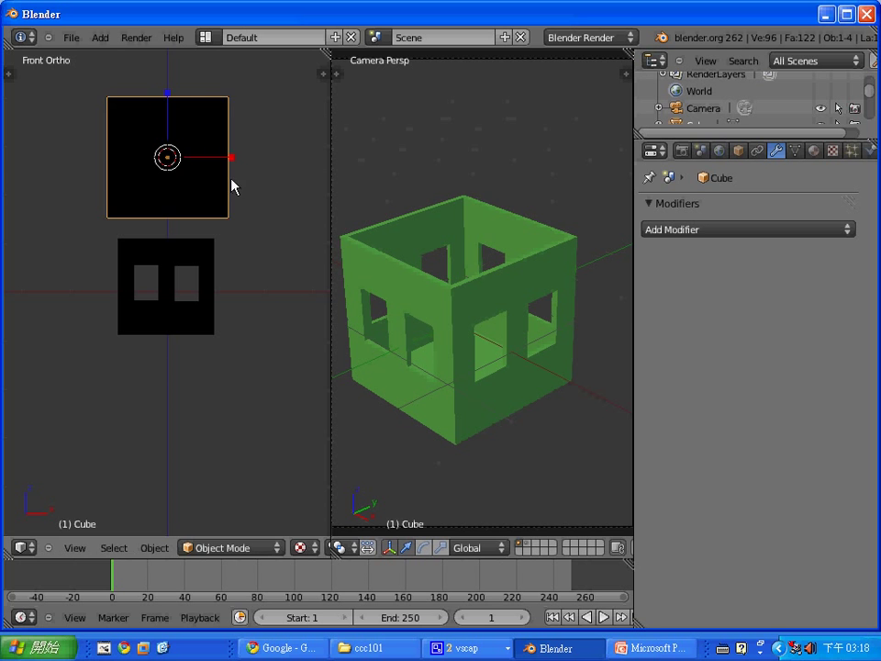
{"action": "key", "text": "g"}
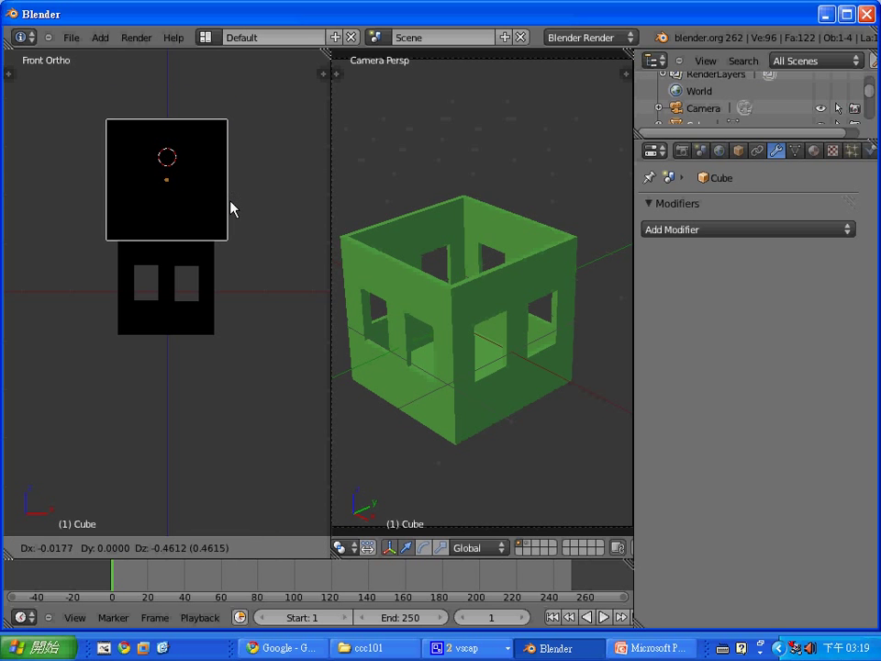
{"action": "left_click", "coordinate": [231, 207]}
{"action": "key", "text": "Tab"}
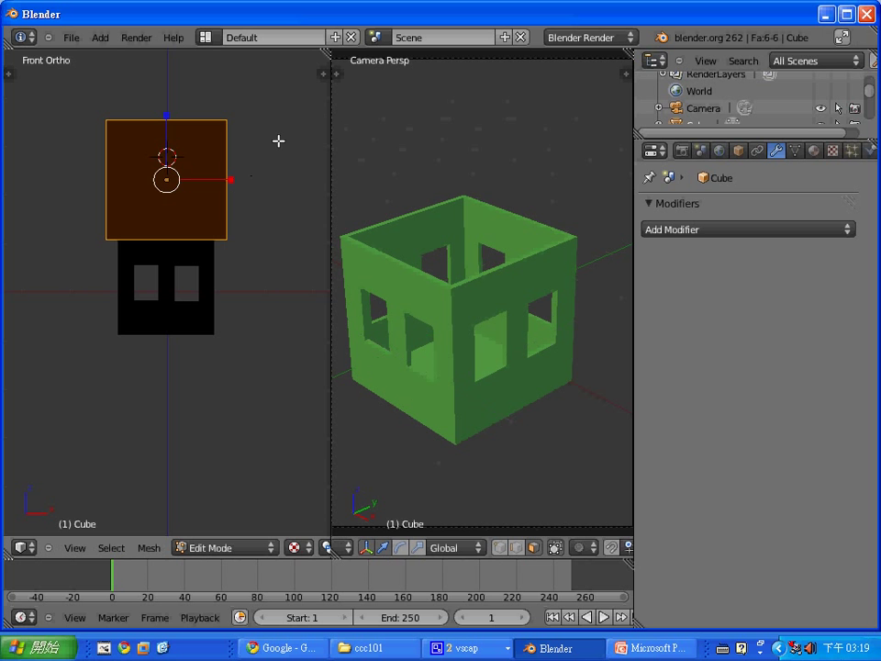
Orbit the left viewport, then switch it to Top view.
{"action": "middle_click_drag", "start_coordinate": [281, 132], "coordinate": [272, 169]}
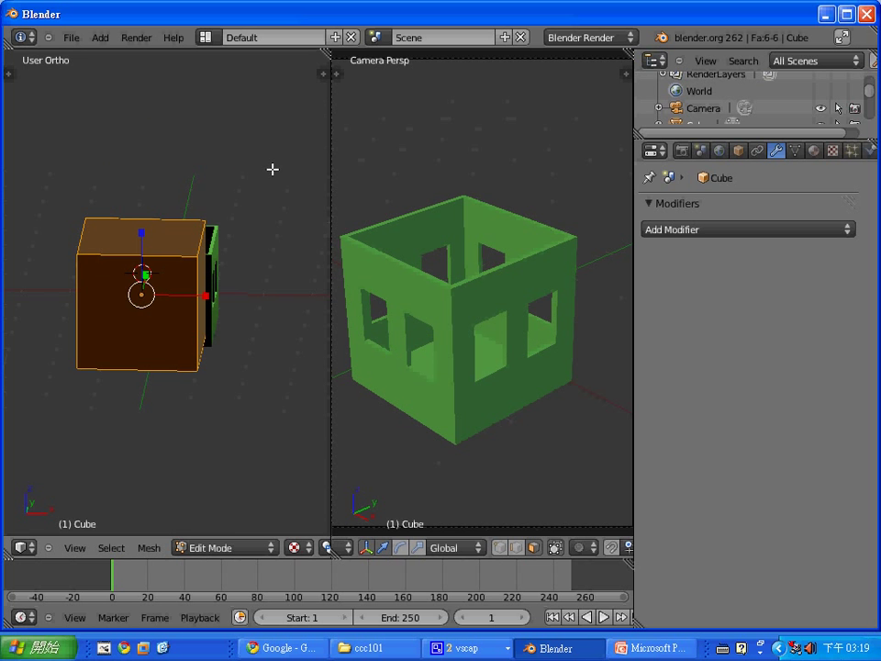
{"action": "left_click", "coordinate": [86, 550]}
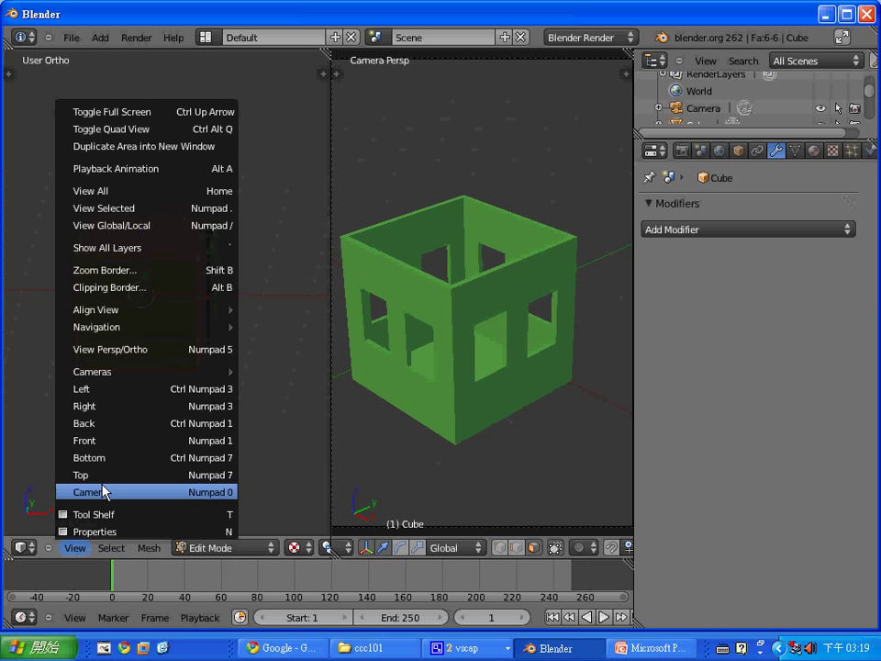
{"action": "left_click", "coordinate": [101, 476]}
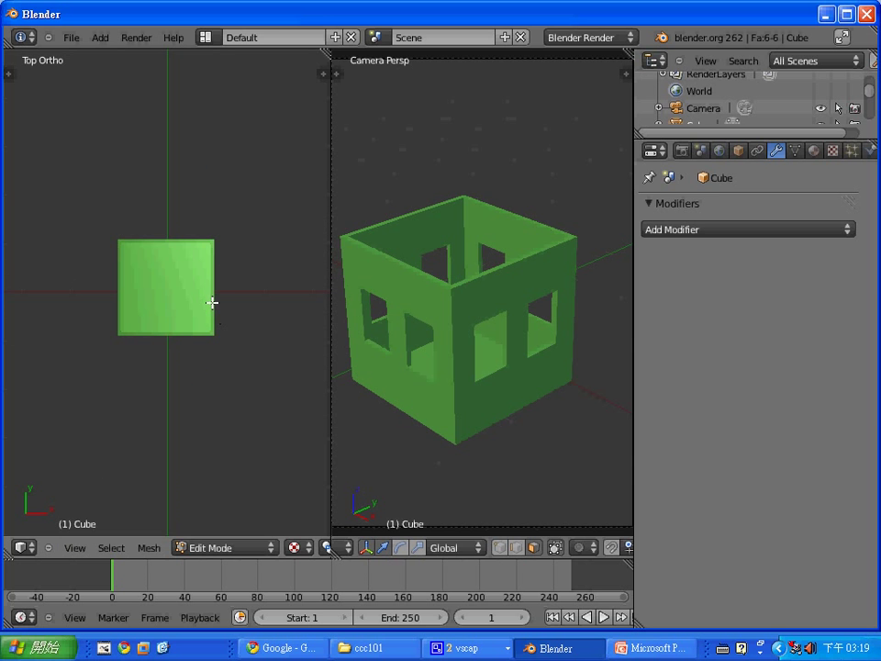
Centre the roof cube's geometry over the house and return to Edit Mode.
{"action": "key", "text": "shift+d"}
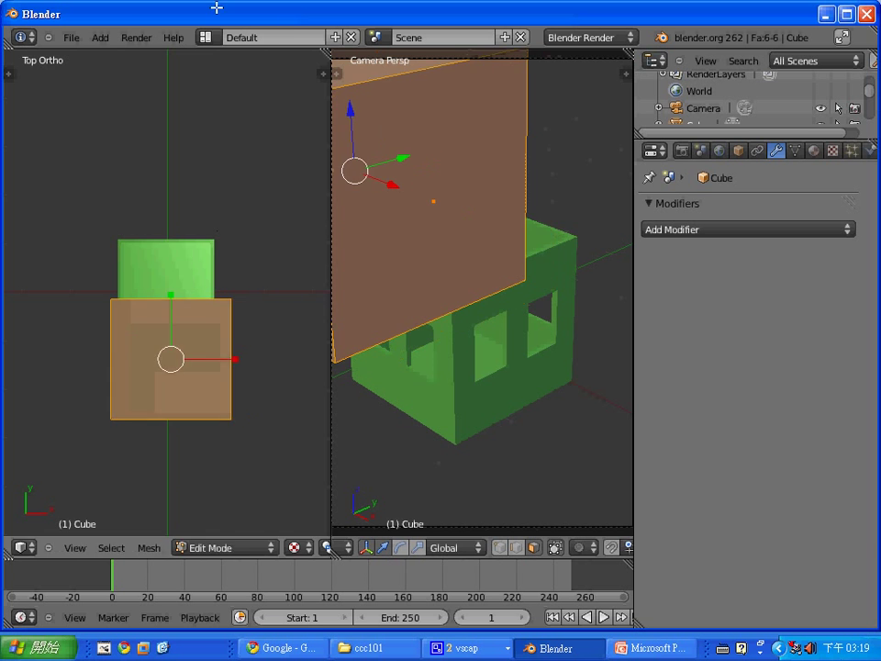
{"action": "key", "text": "g"}
{"action": "left_click", "coordinate": [177, 338]}
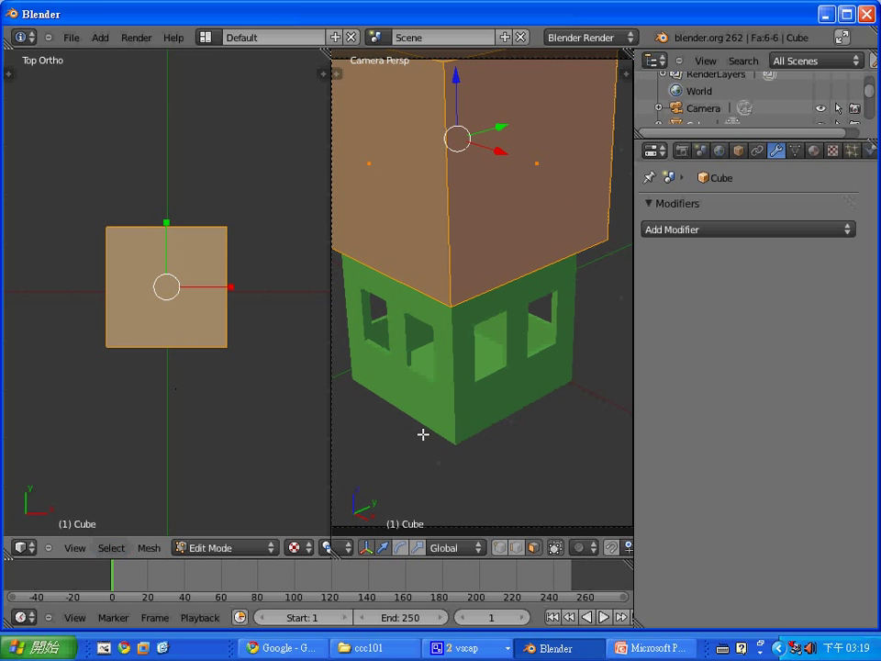
{"action": "key", "text": "Tab"}
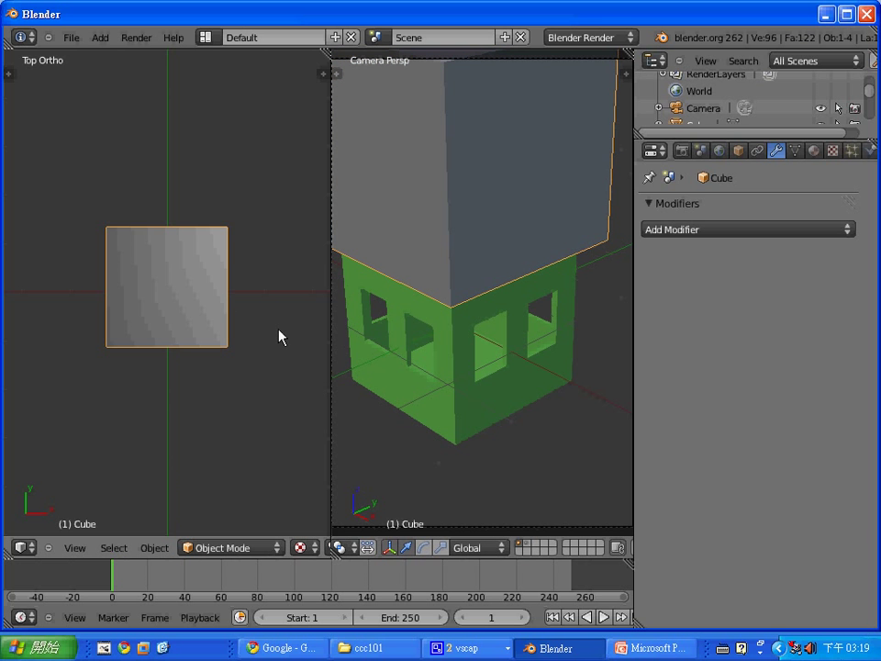
{"action": "key", "text": "Tab"}
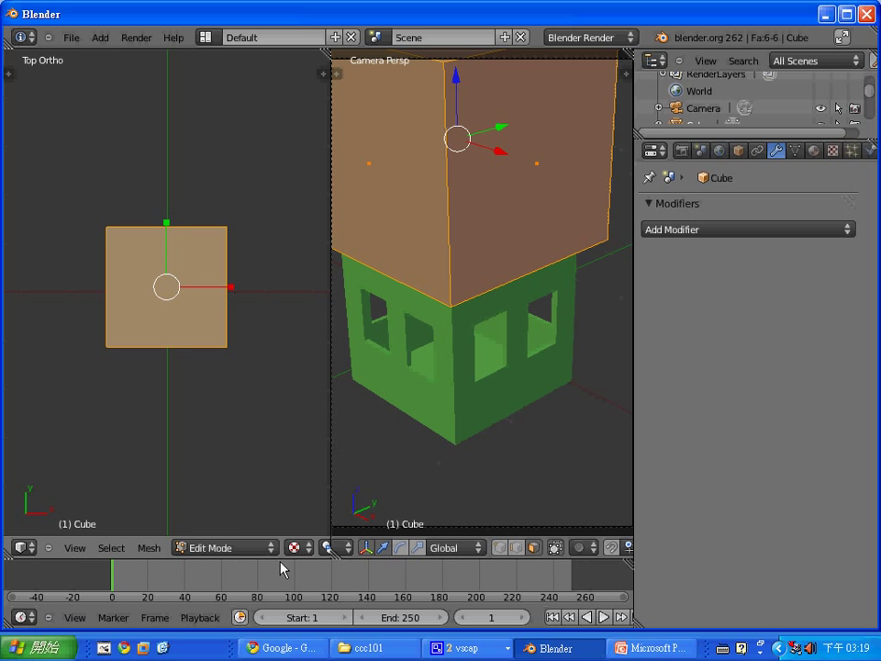
{"action": "scroll", "coordinate": [128, 549], "scroll_direction": "down", "scroll_amount": 5}
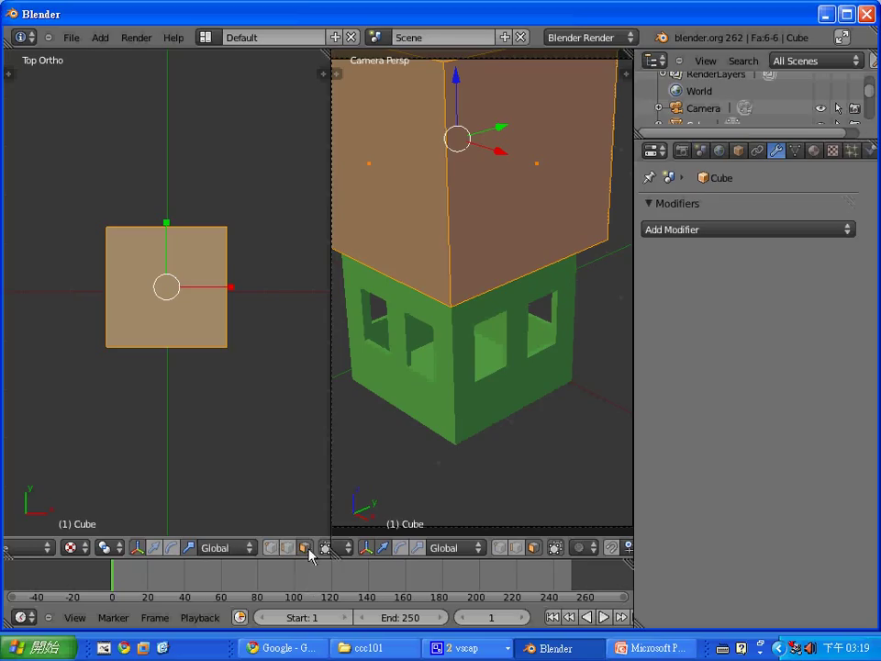
Select the cube's top face and narrow it along X to about 0.46 into a roof ridge.
{"action": "right_click", "coordinate": [204, 333]}
{"action": "key", "text": "a"}
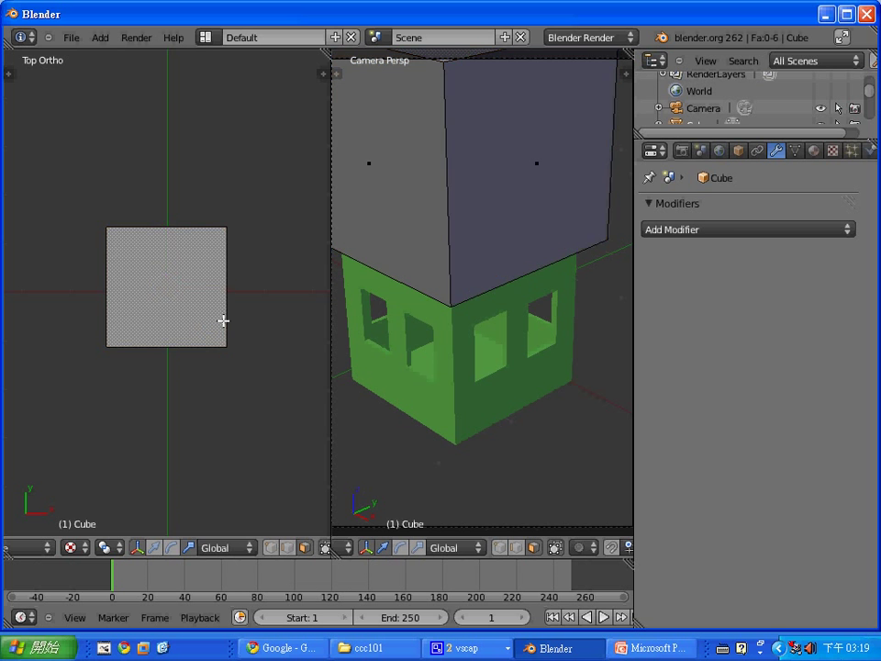
{"action": "key", "text": "a"}
{"action": "key", "text": "a"}
{"action": "key", "text": "Home"}
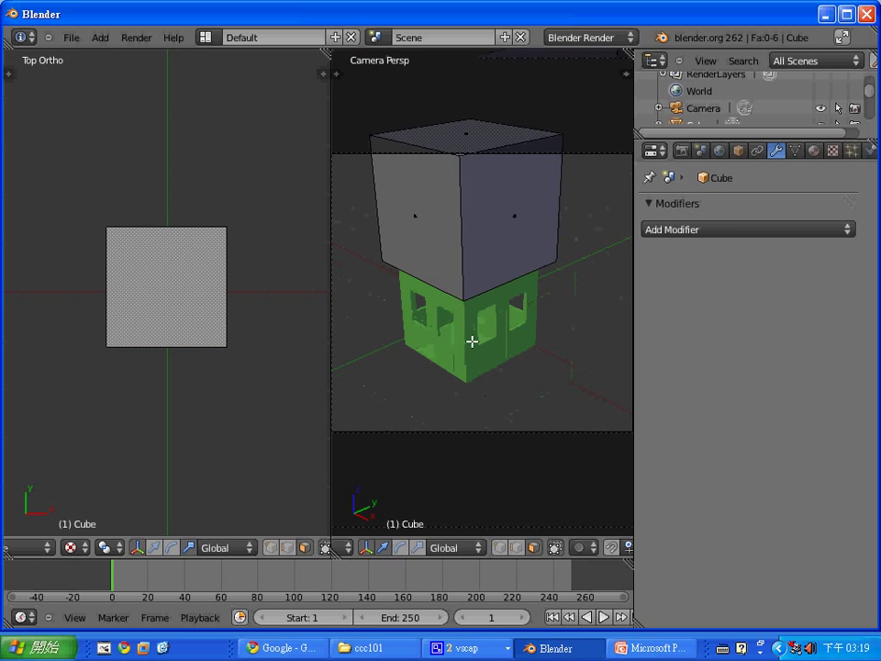
{"action": "right_click", "coordinate": [479, 136]}
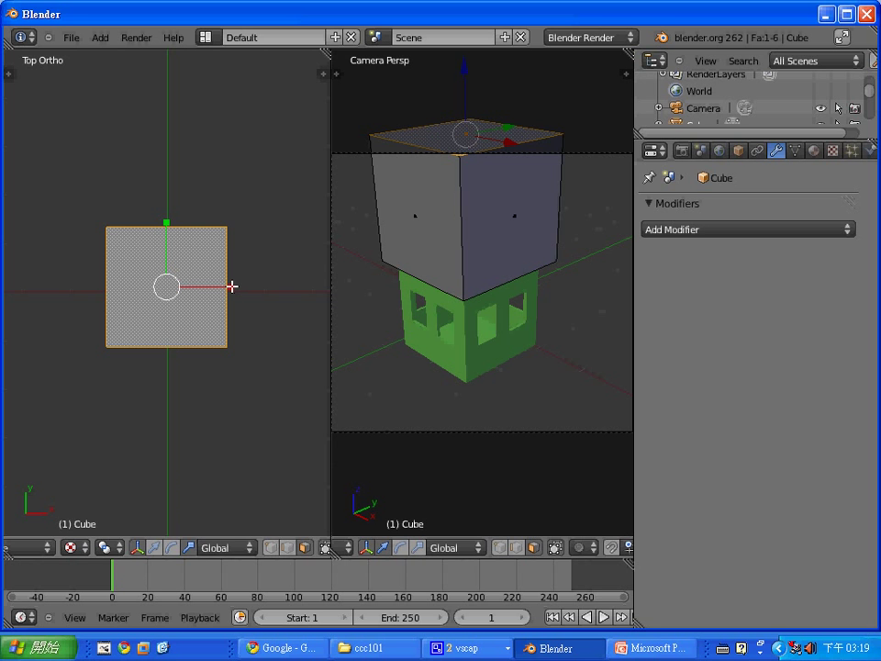
{"action": "left_click_drag", "start_coordinate": [232, 287], "coordinate": [168, 285]}
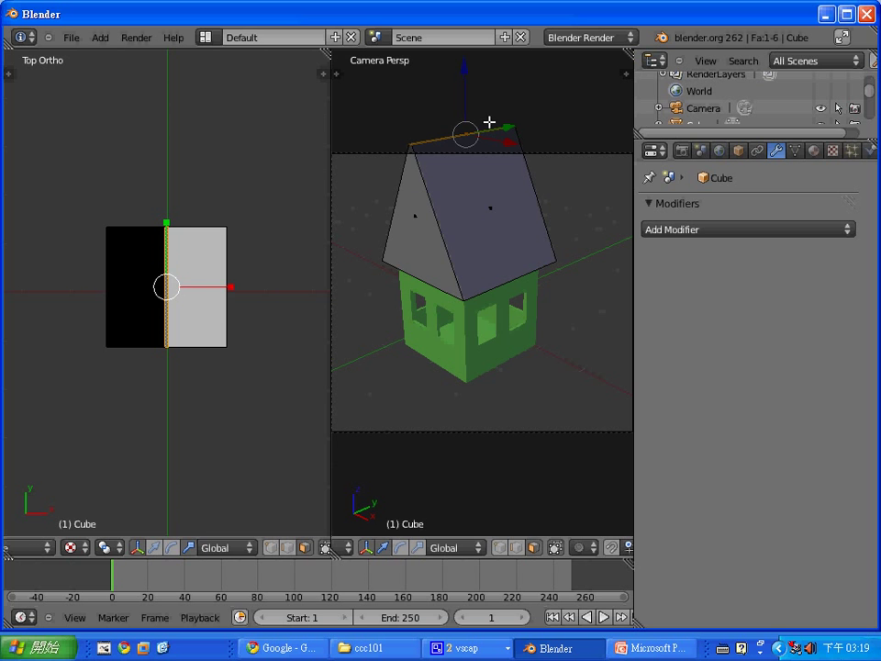
{"action": "right_click", "coordinate": [427, 219]}
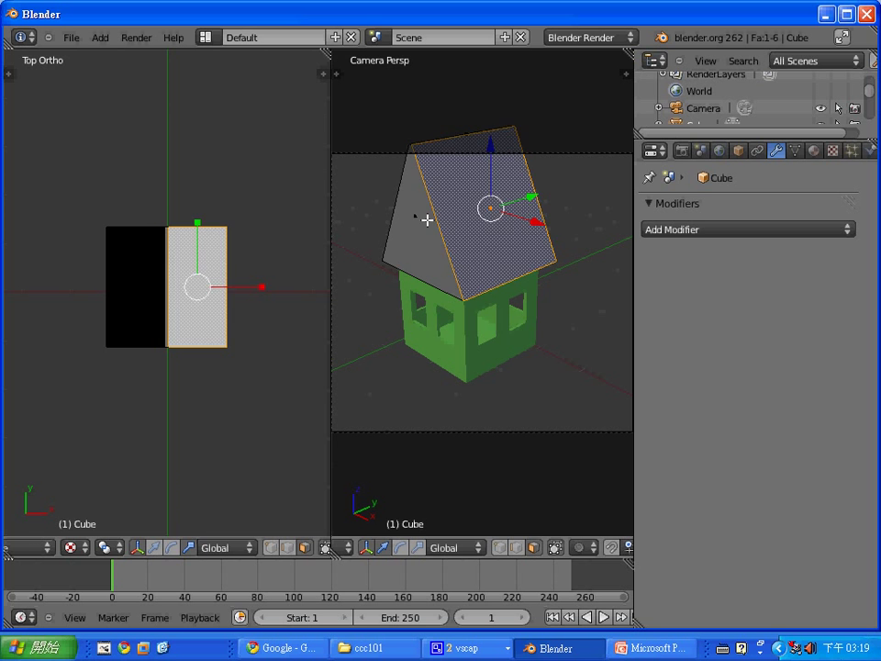
{"action": "right_click", "coordinate": [427, 218]}
{"action": "key", "text": "Tab"}
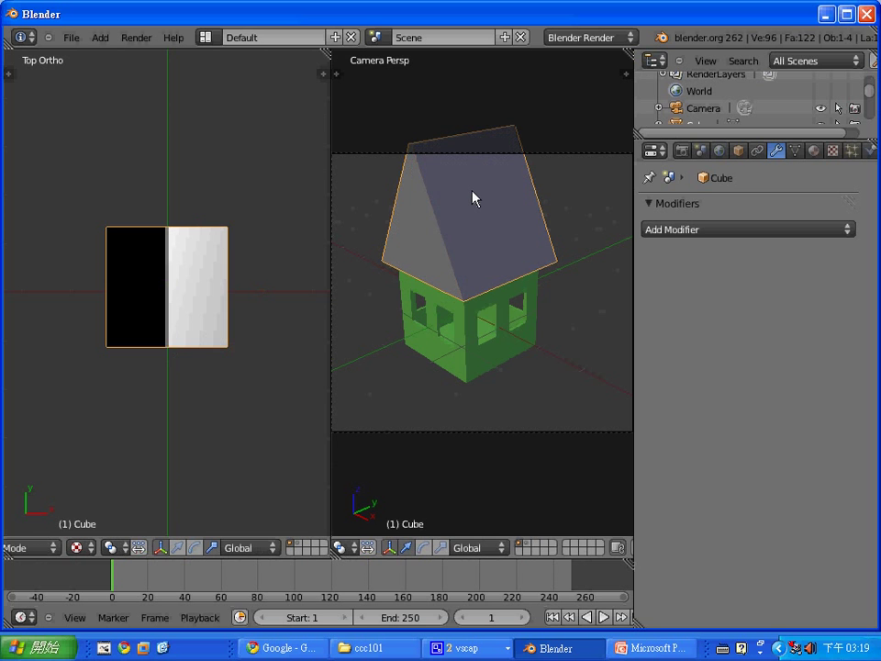
Switch the left viewport to Front view.
{"action": "scroll", "coordinate": [474, 221], "scroll_direction": "down", "scroll_amount": 2}
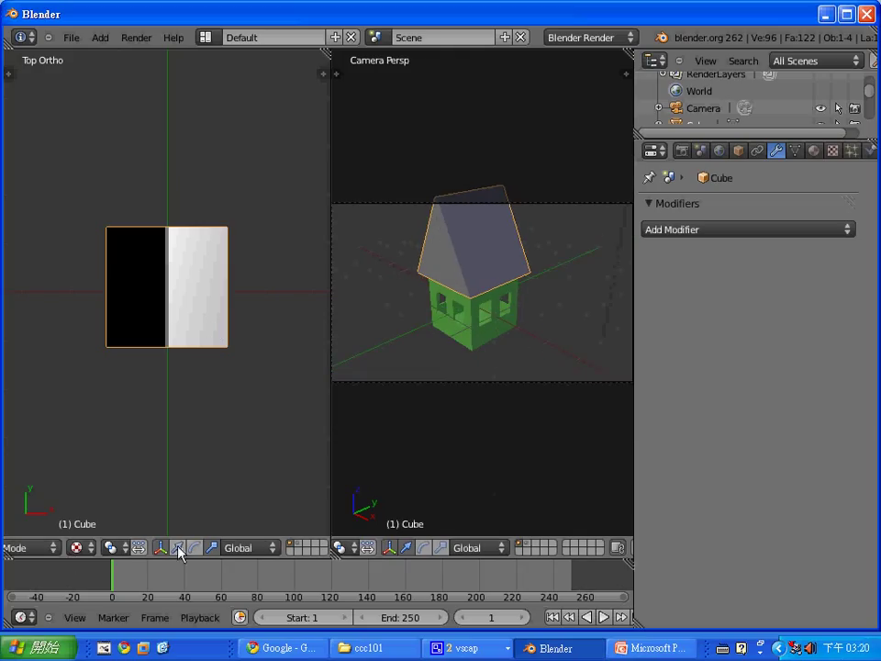
{"action": "middle_click_drag", "start_coordinate": [174, 530], "coordinate": [276, 531]}
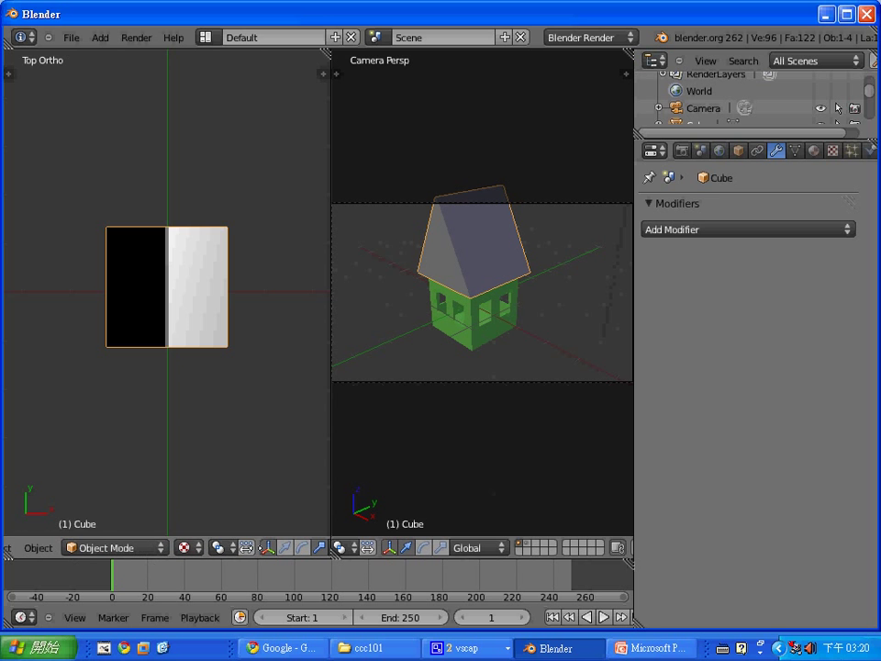
{"action": "middle_click_drag", "start_coordinate": [252, 551], "coordinate": [315, 542]}
{"action": "left_click", "coordinate": [36, 548]}
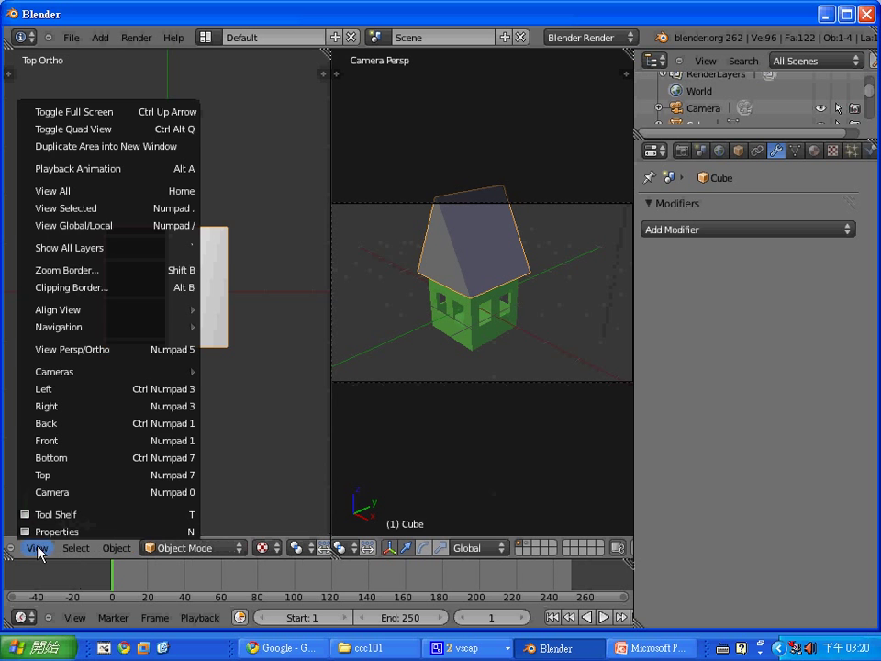
{"action": "left_click", "coordinate": [55, 442]}
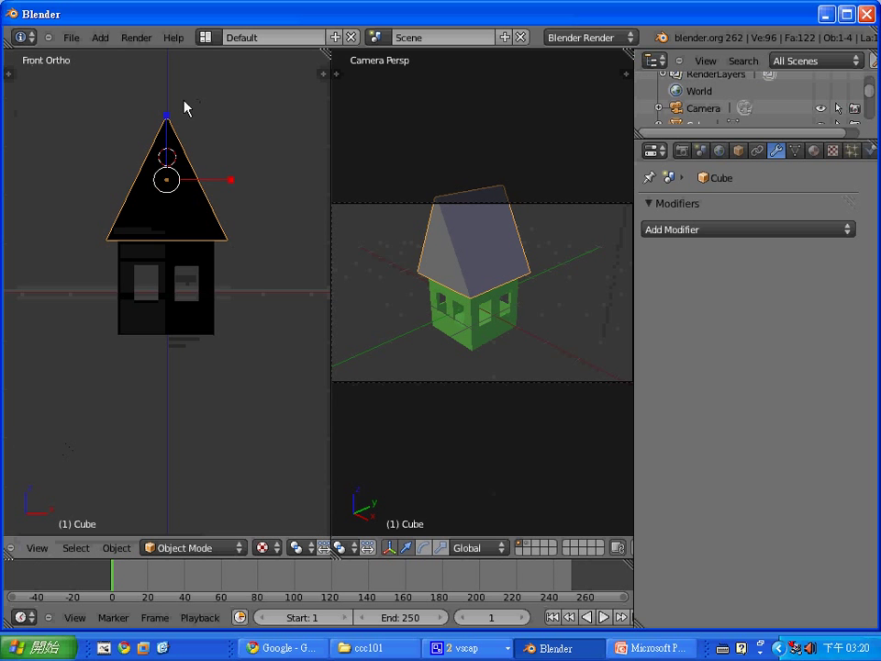
Scale the roof down along Z and lower it onto the house walls.
{"action": "key", "text": "s"}
{"action": "key", "text": "z"}
{"action": "left_click", "coordinate": [172, 133]}
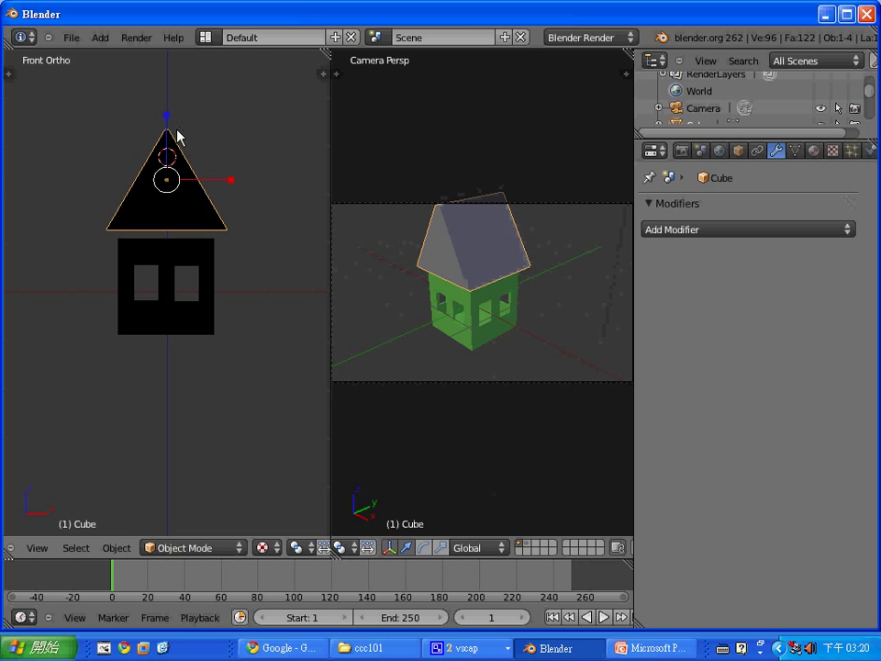
{"action": "key", "text": "g"}
{"action": "left_click", "coordinate": [176, 158]}
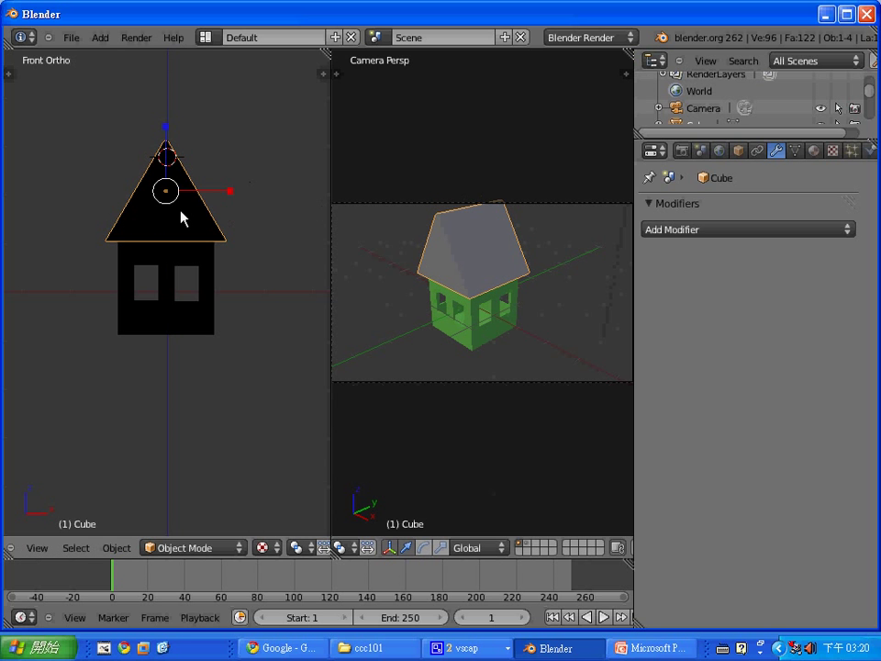
Add a new roof material with tan diffuse colour RGB 0.8/0.52/0.265.
{"action": "left_click", "coordinate": [814, 151]}
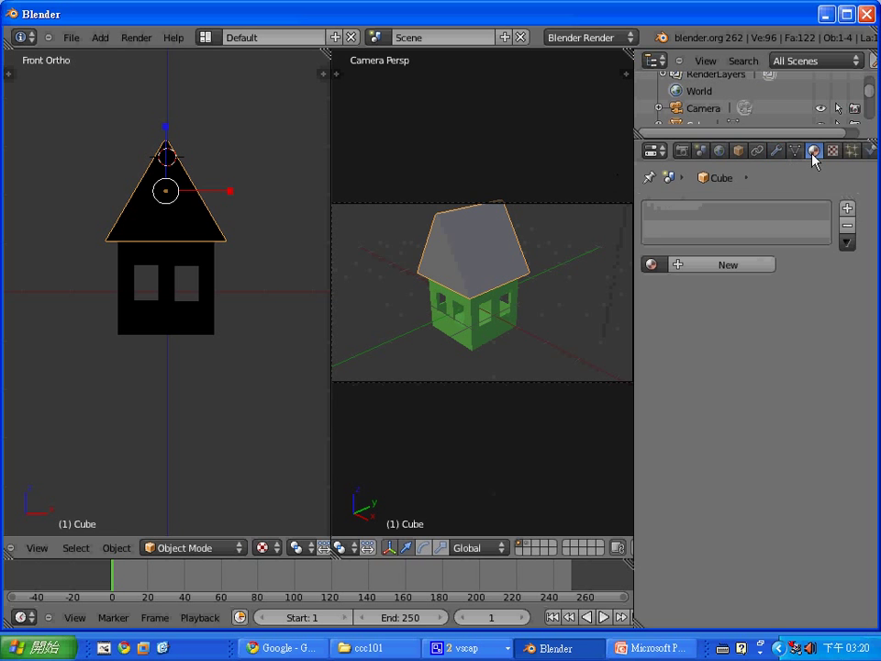
{"action": "left_click", "coordinate": [739, 272]}
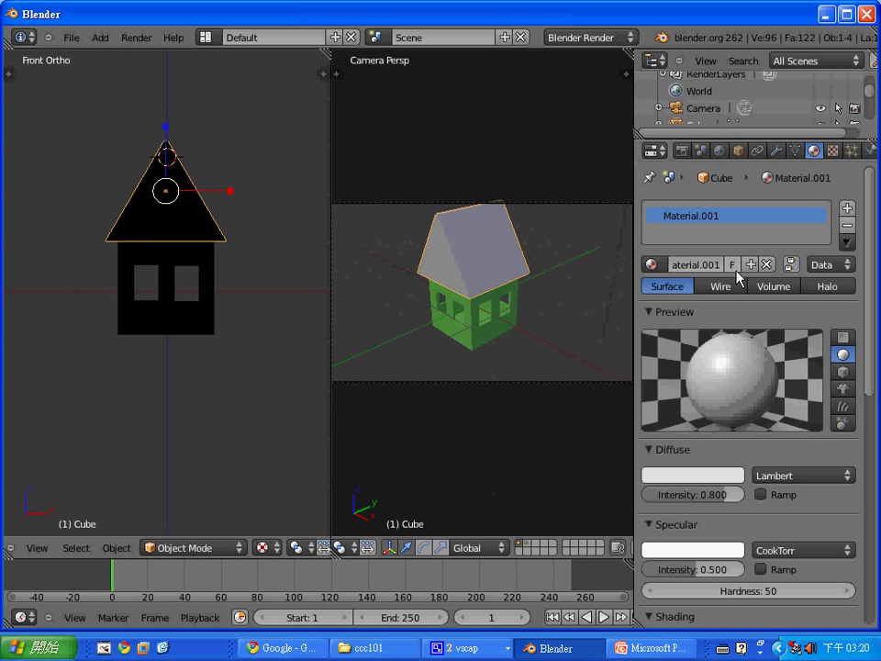
{"action": "left_click", "coordinate": [726, 478]}
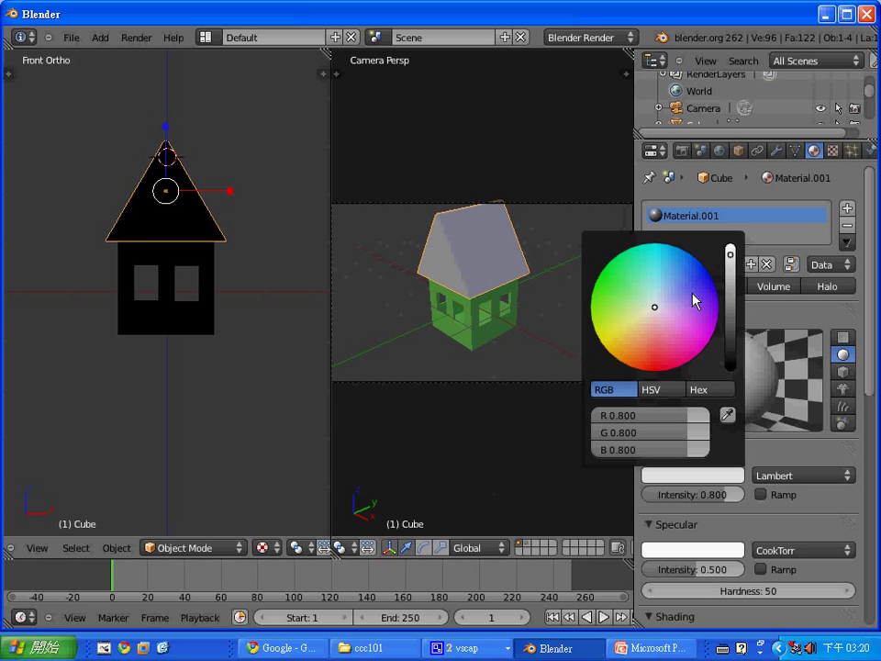
{"action": "left_click", "coordinate": [634, 345]}
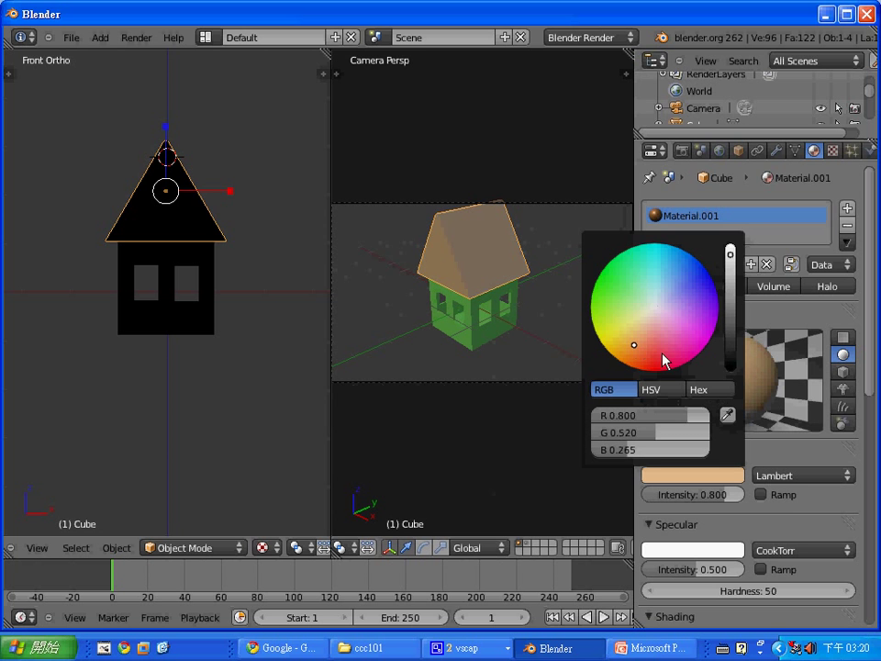
{"action": "left_click", "coordinate": [269, 354]}
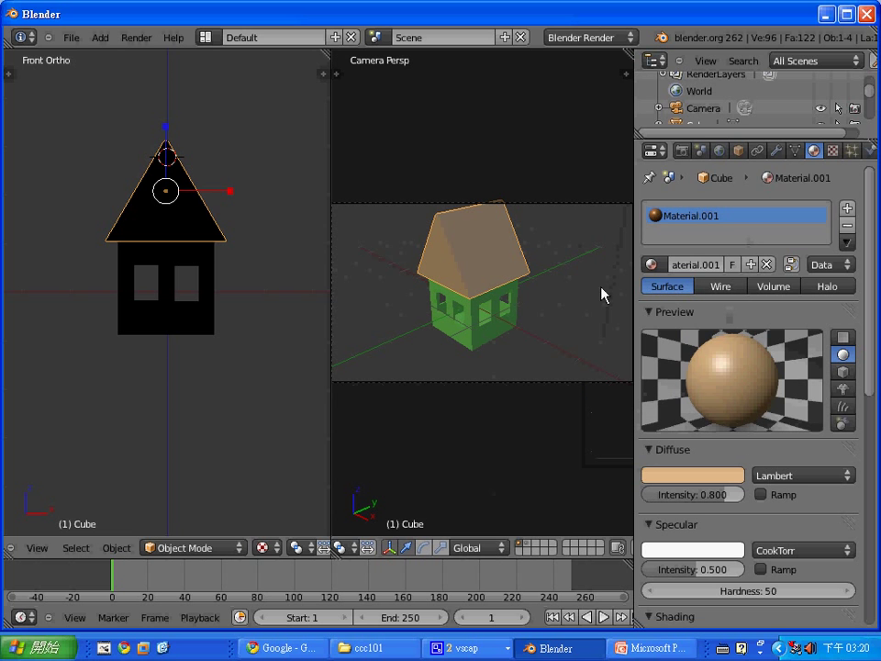
Rename the roof material to Material.Roof.
{"action": "left_click", "coordinate": [702, 265]}
{"action": "key", "text": "BackSpace"}
{"action": "key", "text": "BackSpace"}
{"action": "key", "text": "BackSpace"}
{"action": "type", "text": ".Roof"}
{"action": "key", "text": "Return"}
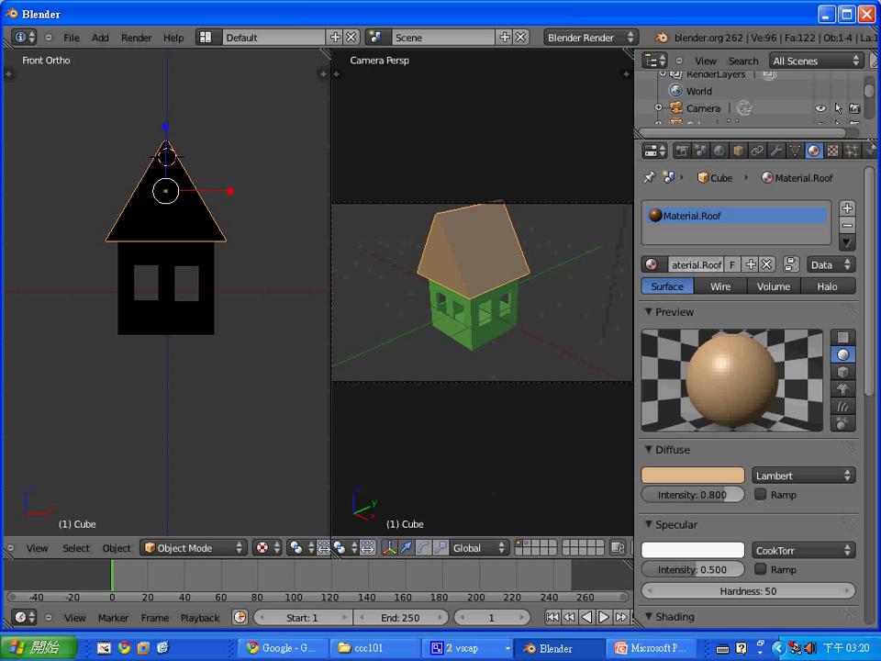
Rename the green body's material to Material.HouseBody.
{"action": "right_click", "coordinate": [494, 336]}
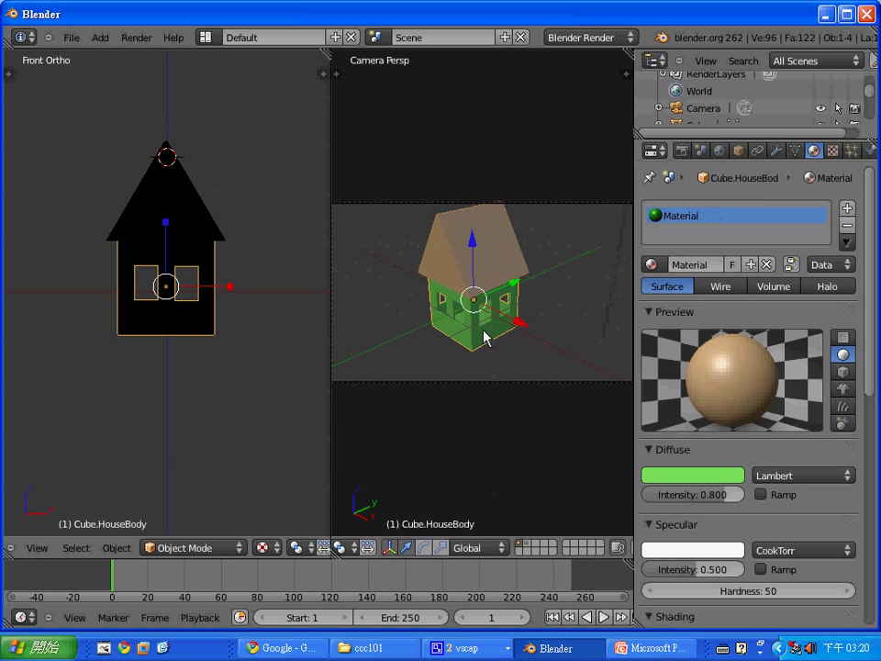
{"action": "left_click", "coordinate": [718, 263]}
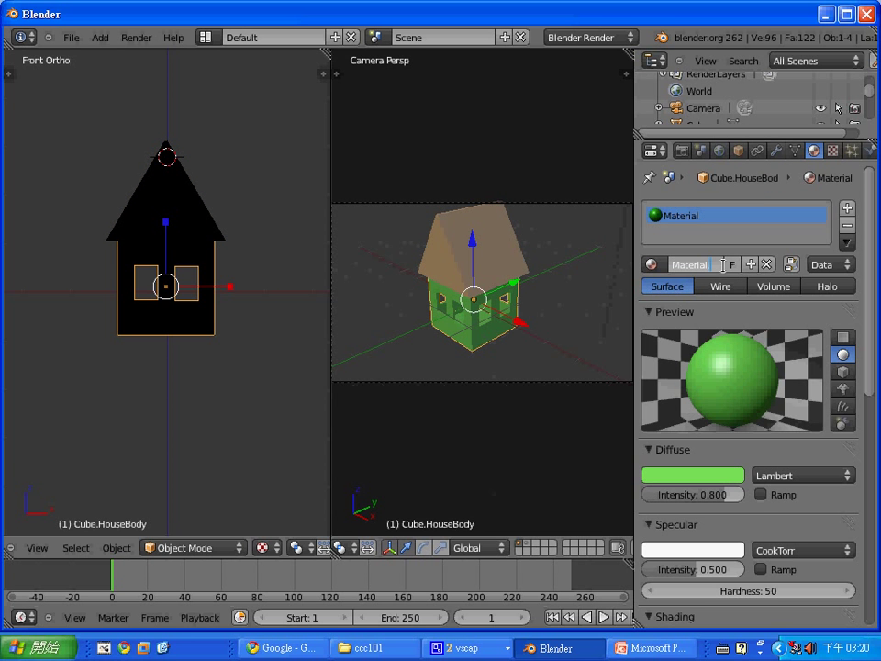
{"action": "key", "text": "End"}
{"action": "type", "text": ".HouseBody"}
{"action": "key", "text": "Return"}
Select the roof and body, scale both to 0.66, test-rendering before and after.
{"action": "right_click", "coordinate": [181, 228]}
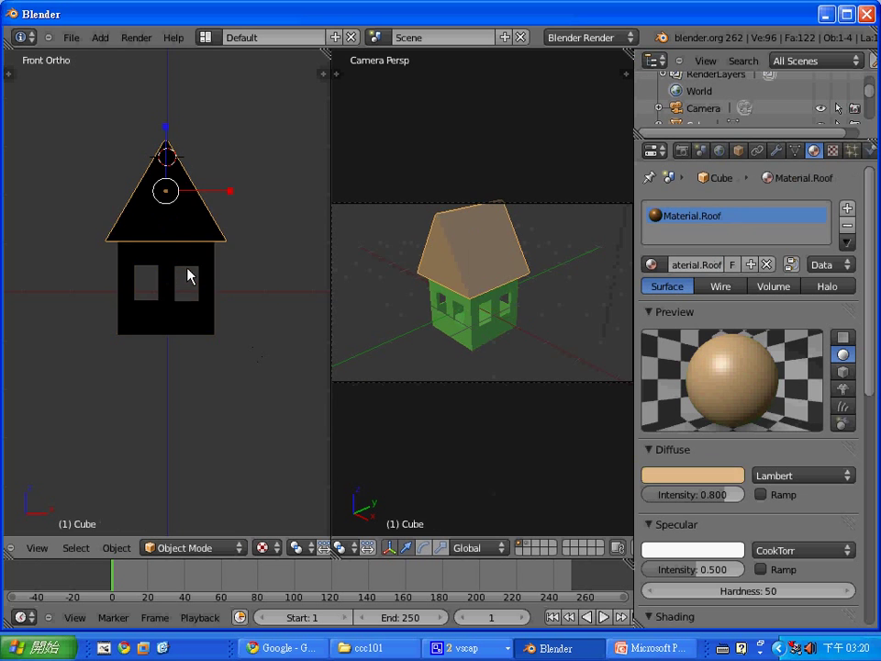
{"action": "right_click", "coordinate": [190, 275]}
{"action": "right_click", "coordinate": [192, 210]}
{"action": "key", "text": "F12"}
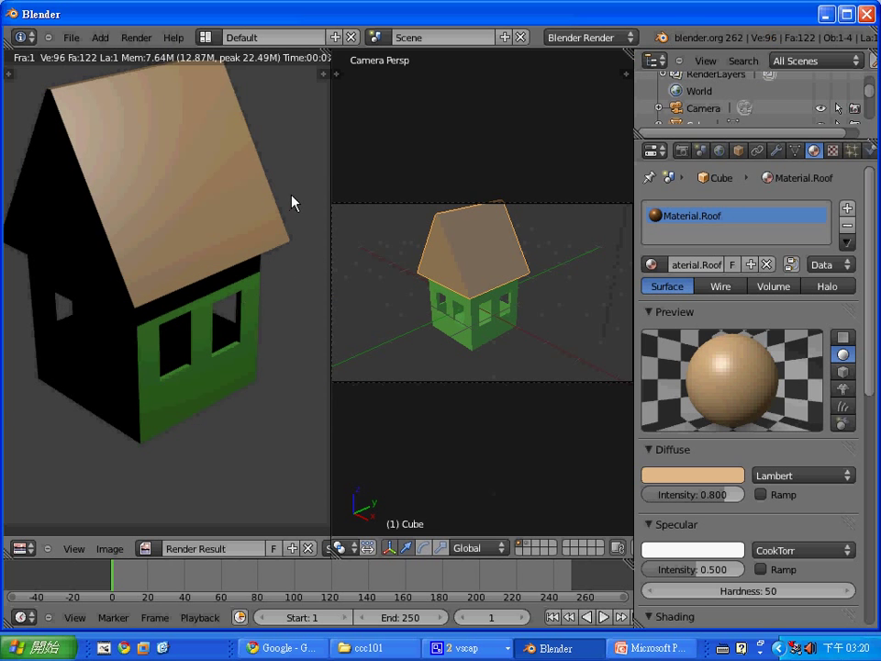
{"action": "key", "text": "Escape"}
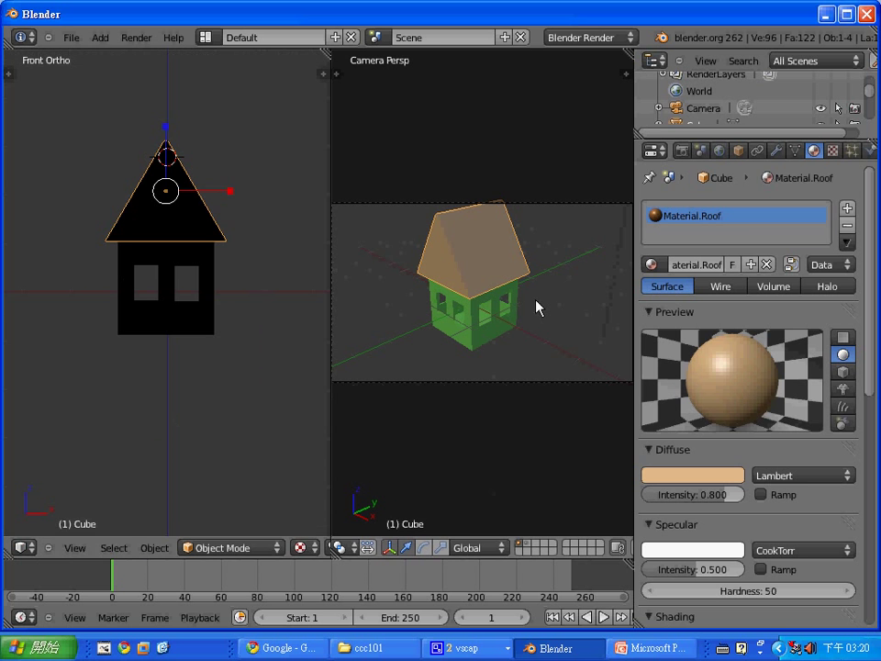
{"action": "right_click", "coordinate": [200, 294], "text": "shift"}
{"action": "key", "text": "s"}
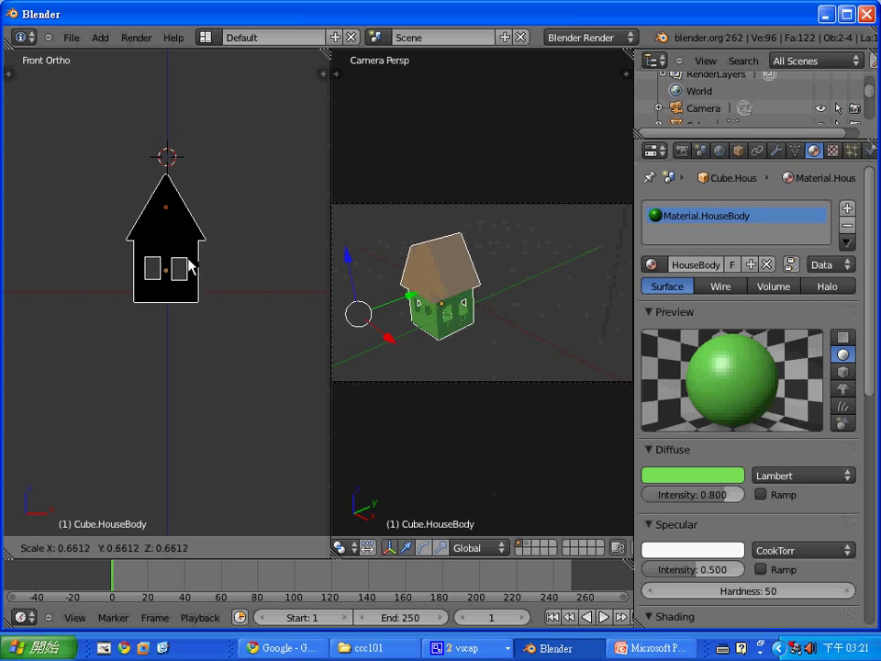
{"action": "left_click", "coordinate": [191, 266]}
{"action": "key", "text": "F12"}
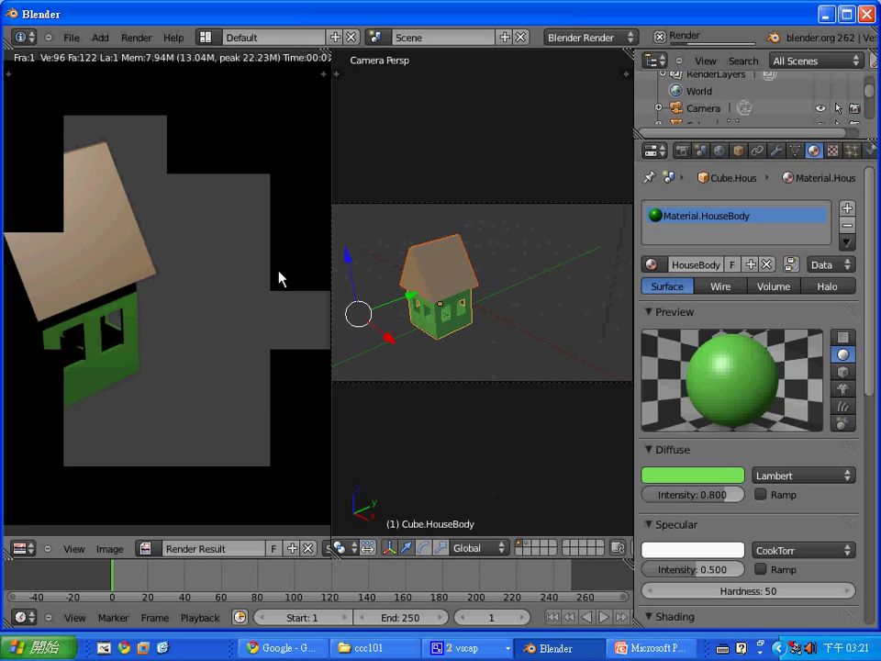
{"action": "key", "text": "Escape"}
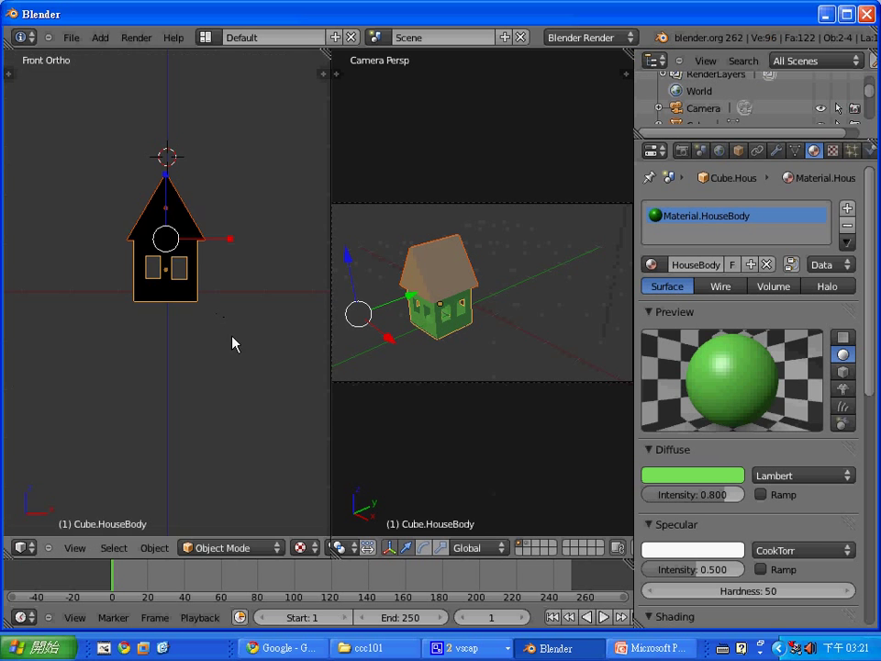
{"action": "left_click", "coordinate": [74, 548]}
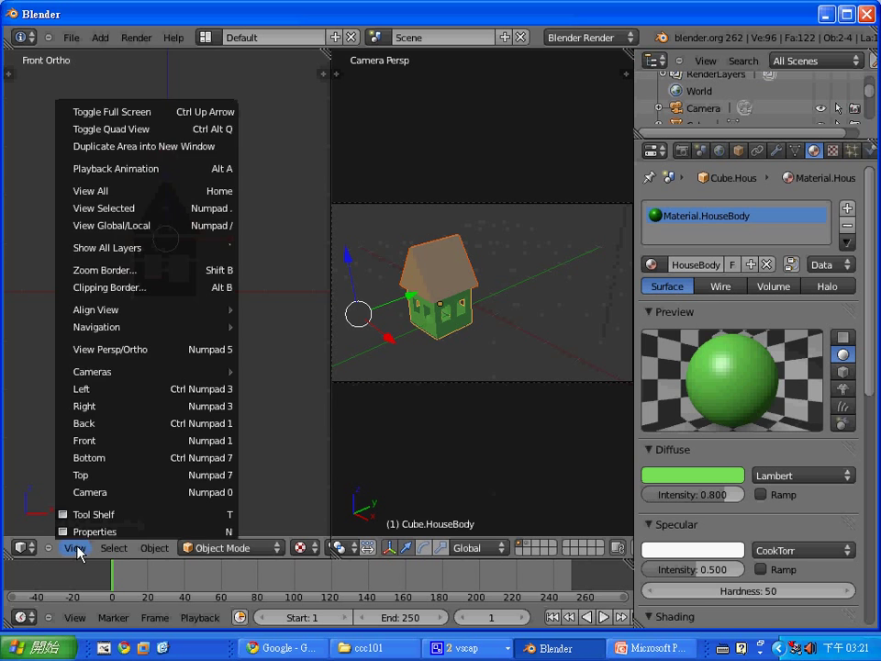
Switch to Top view, box-select the roof and house, and move them along Y.
{"action": "left_click", "coordinate": [98, 472]}
{"action": "scroll", "coordinate": [167, 449], "scroll_direction": "down", "scroll_amount": 2}
{"action": "scroll", "coordinate": [169, 403], "scroll_direction": "down", "scroll_amount": 2}
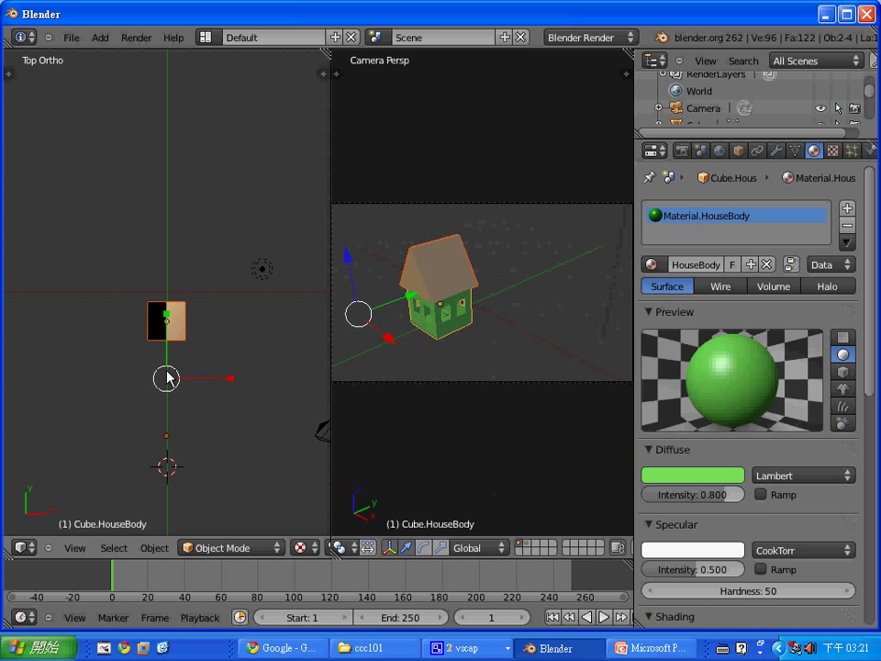
{"action": "right_click", "coordinate": [177, 341]}
{"action": "left_click", "coordinate": [212, 356]}
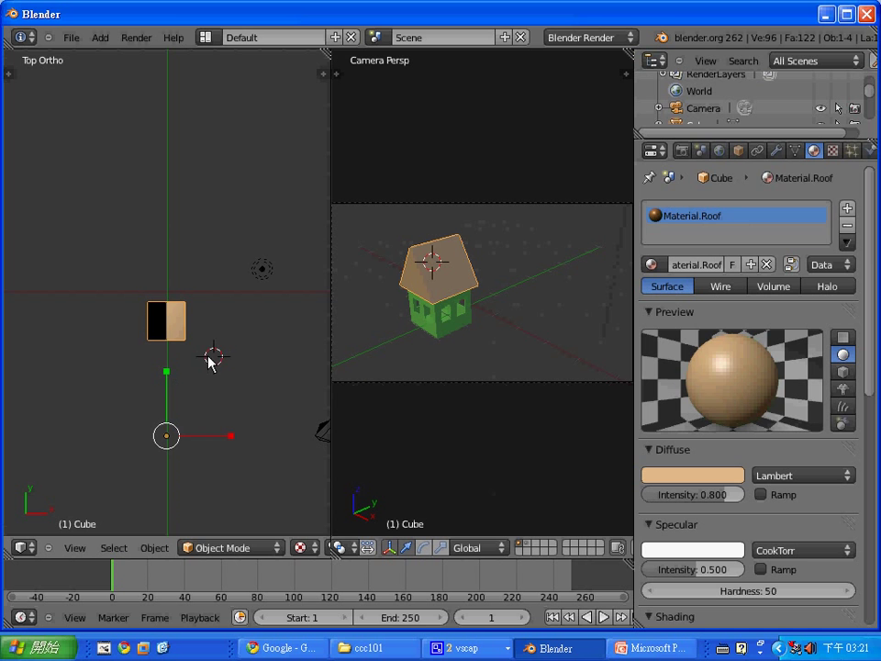
{"action": "key", "text": "b"}
{"action": "left_click_drag", "start_coordinate": [212, 356], "coordinate": [132, 297]}
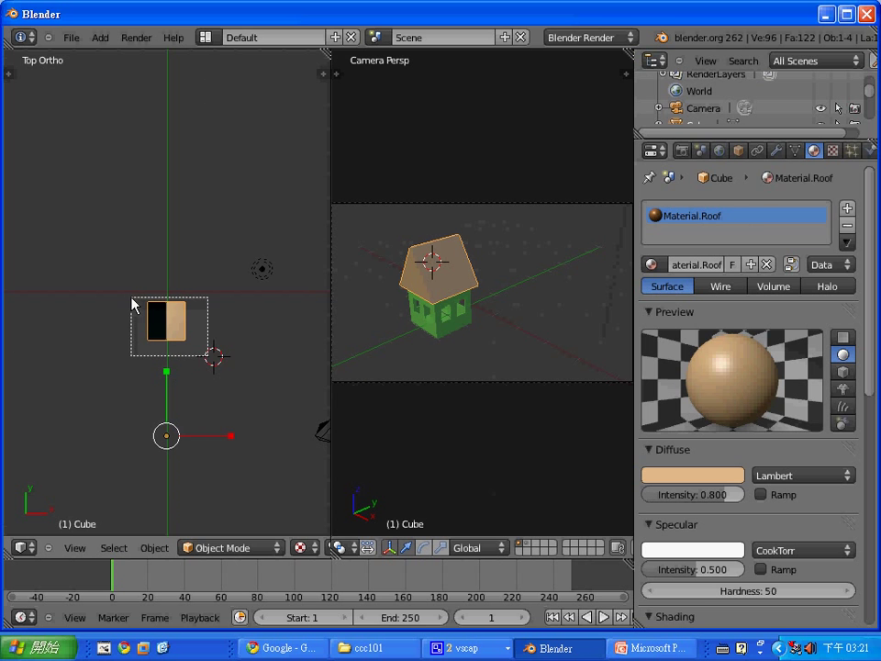
{"action": "key", "text": "g"}
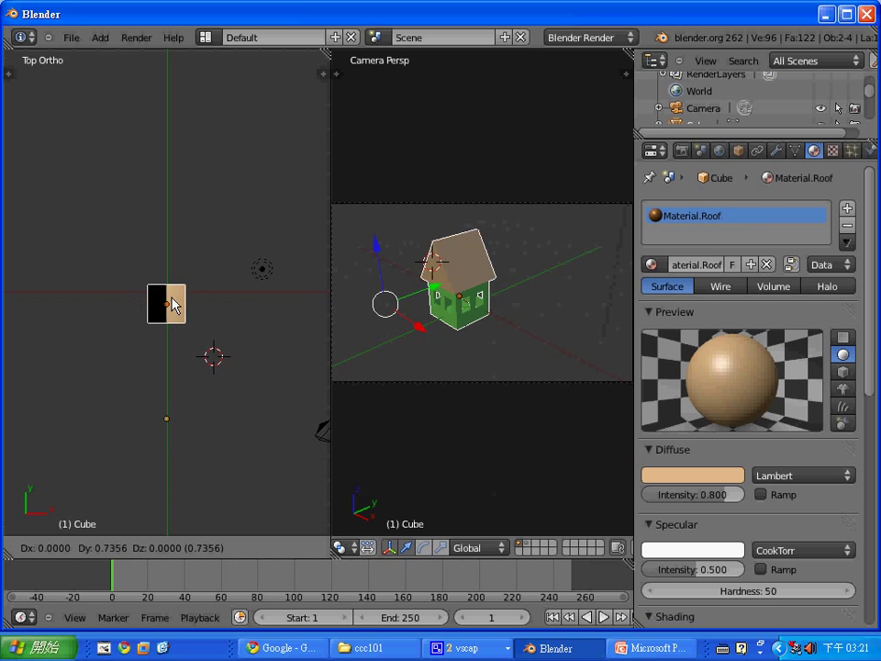
{"action": "left_click", "coordinate": [172, 294]}
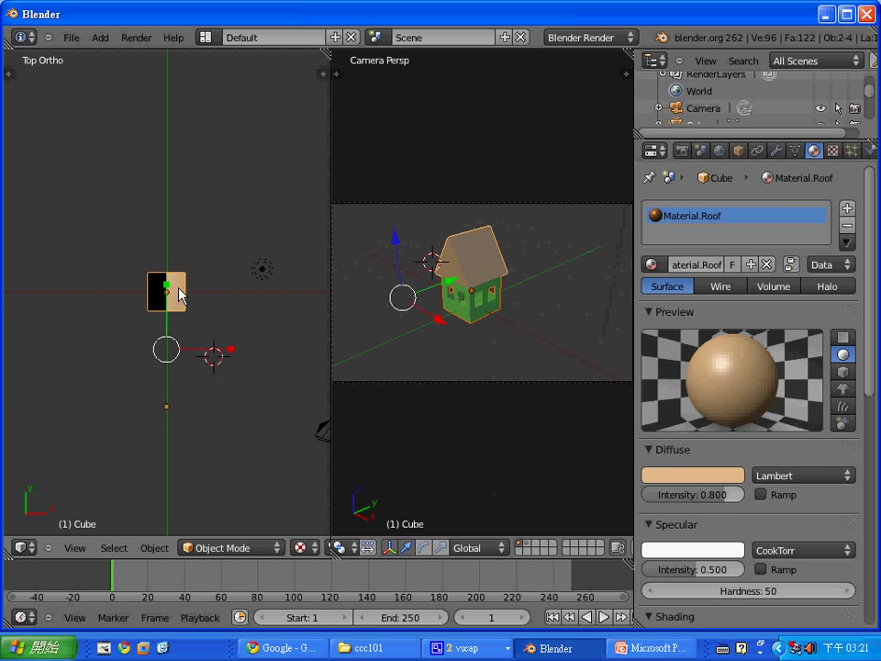
Give the camera a Track To constraint targeting the house.
{"action": "right_click", "coordinate": [323, 433]}
{"action": "right_click", "coordinate": [171, 310]}
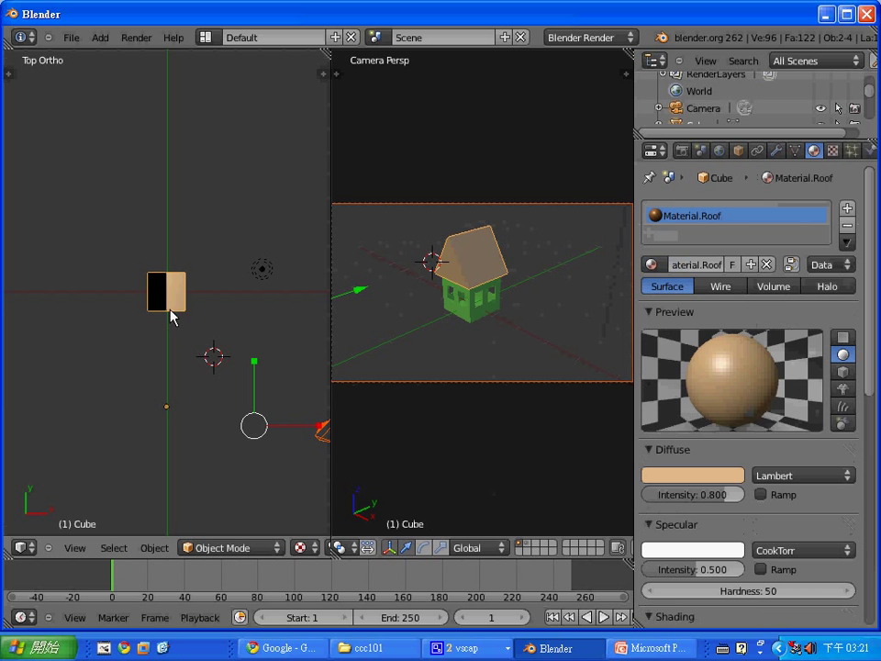
{"action": "key", "text": "ctrl+t"}
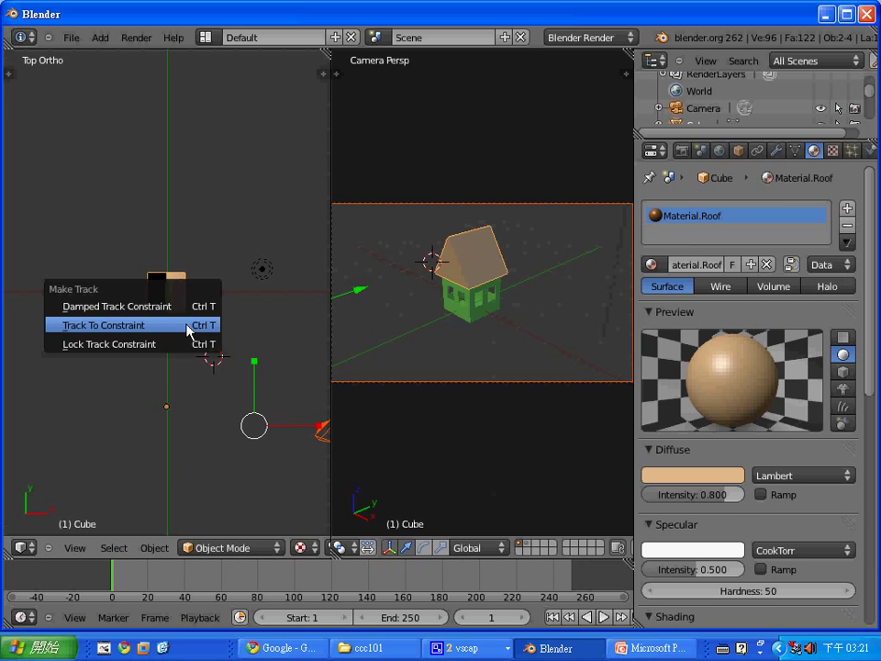
{"action": "left_click", "coordinate": [186, 324]}
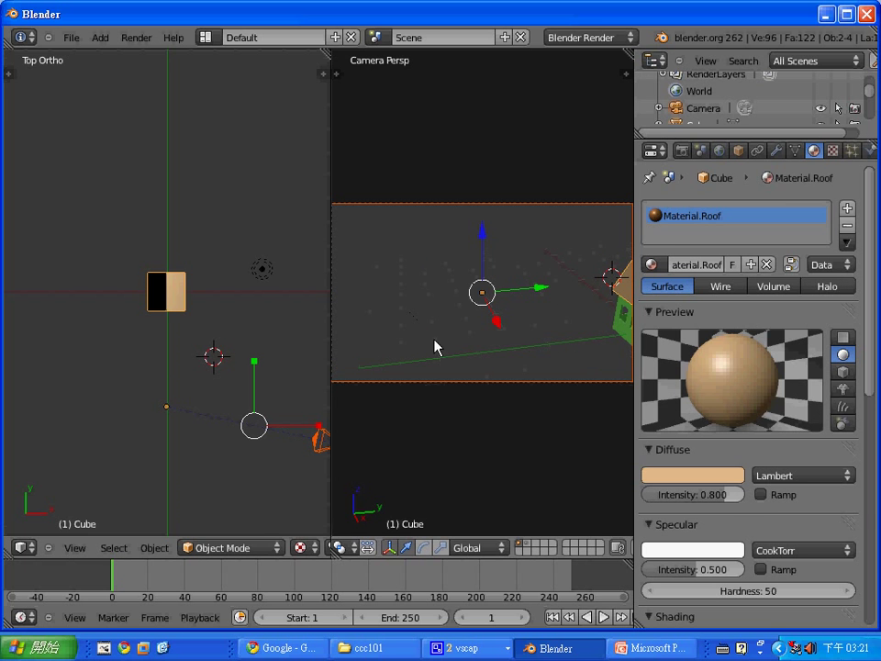
{"action": "right_click", "coordinate": [322, 444]}
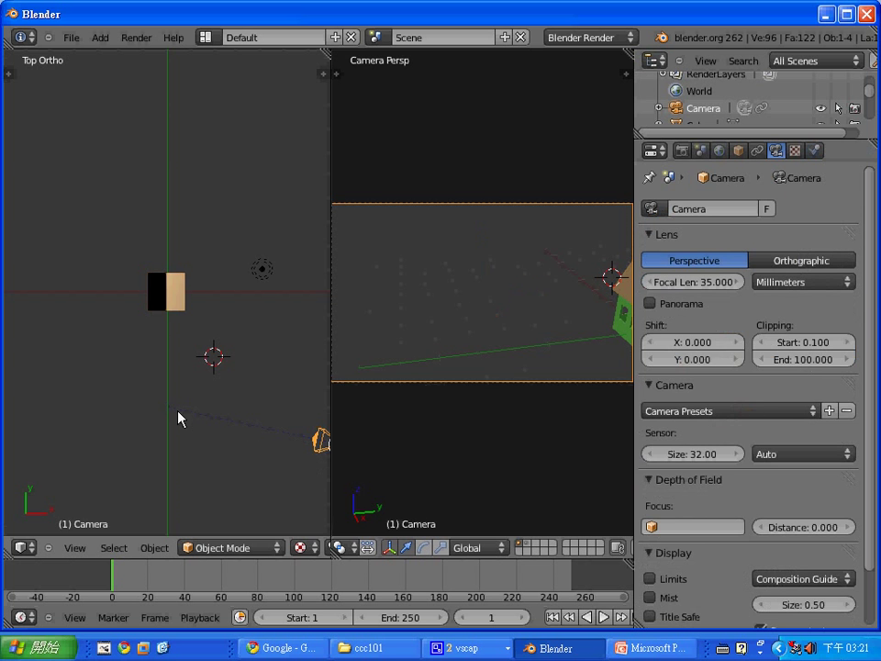
{"action": "right_click", "coordinate": [227, 389], "text": "shift"}
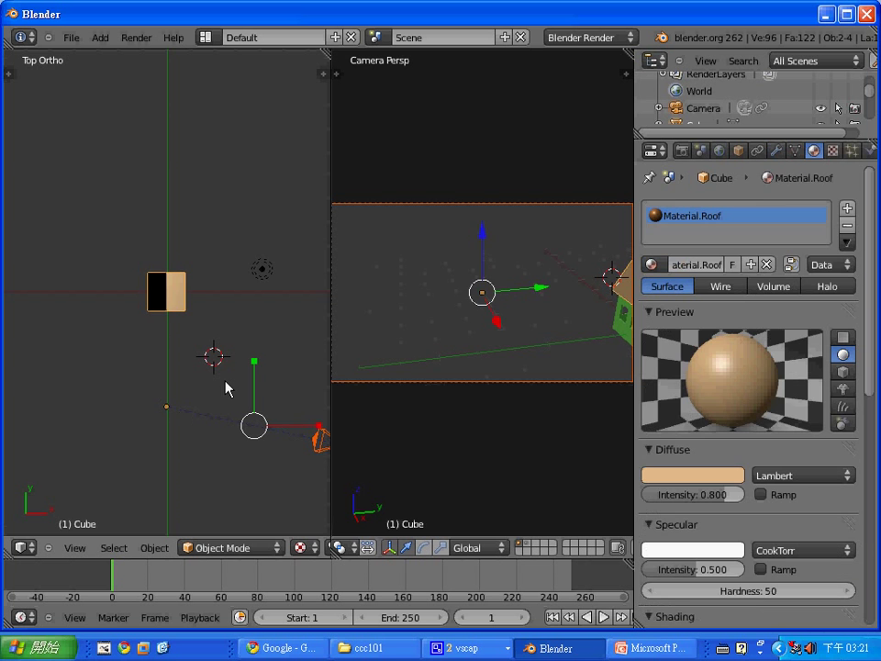
{"action": "key", "text": "ctrl+t"}
{"action": "left_click", "coordinate": [186, 418]}
Move the house body back up under the roof.
{"action": "left_click", "coordinate": [204, 404]}
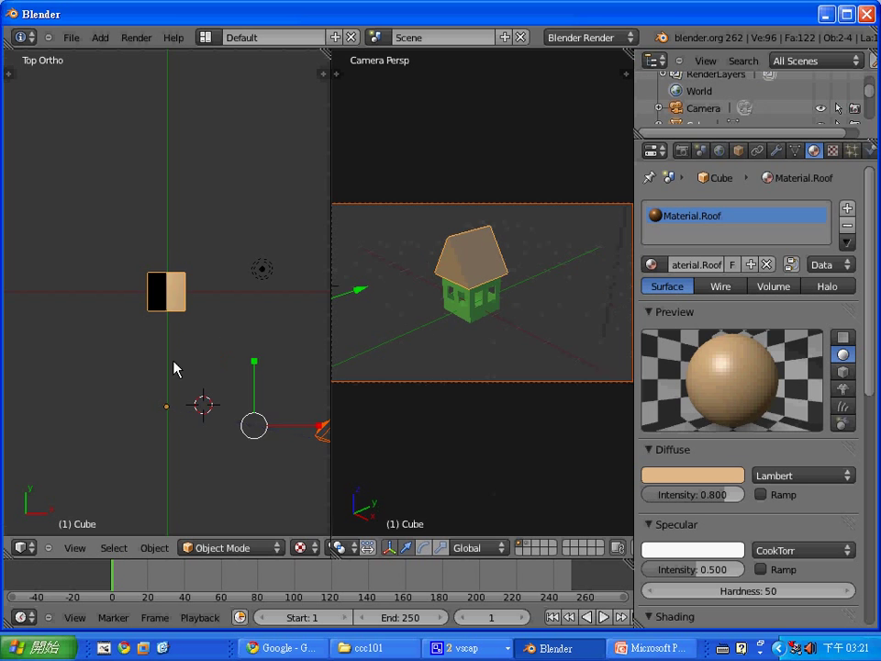
{"action": "key", "text": "a"}
{"action": "right_click", "coordinate": [177, 298]}
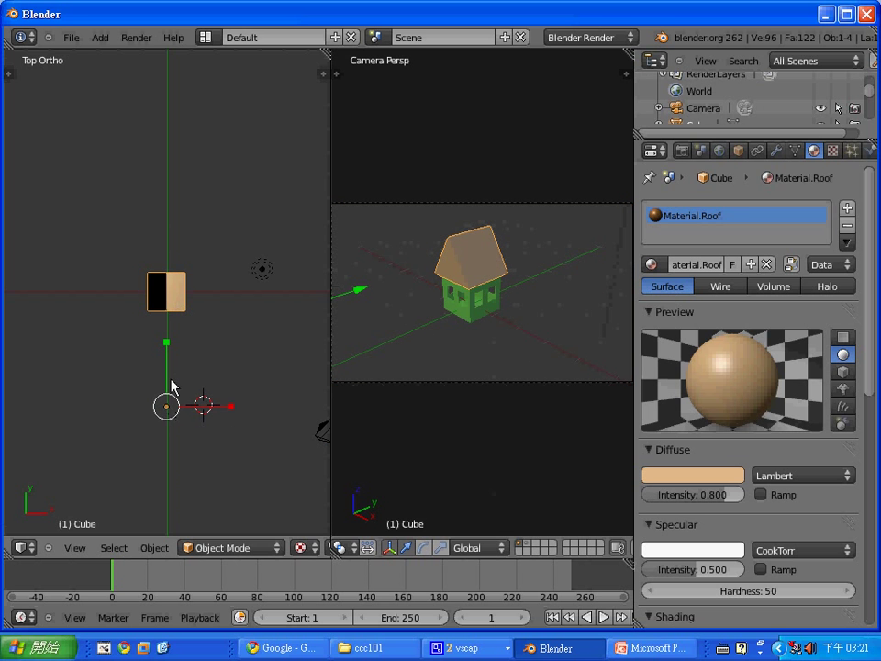
{"action": "mouse_move", "coordinate": [168, 406]}
{"action": "left_mouse_down"}
{"action": "mouse_move", "coordinate": [170, 383]}
{"action": "mouse_move", "coordinate": [166, 406]}
{"action": "left_mouse_up"}
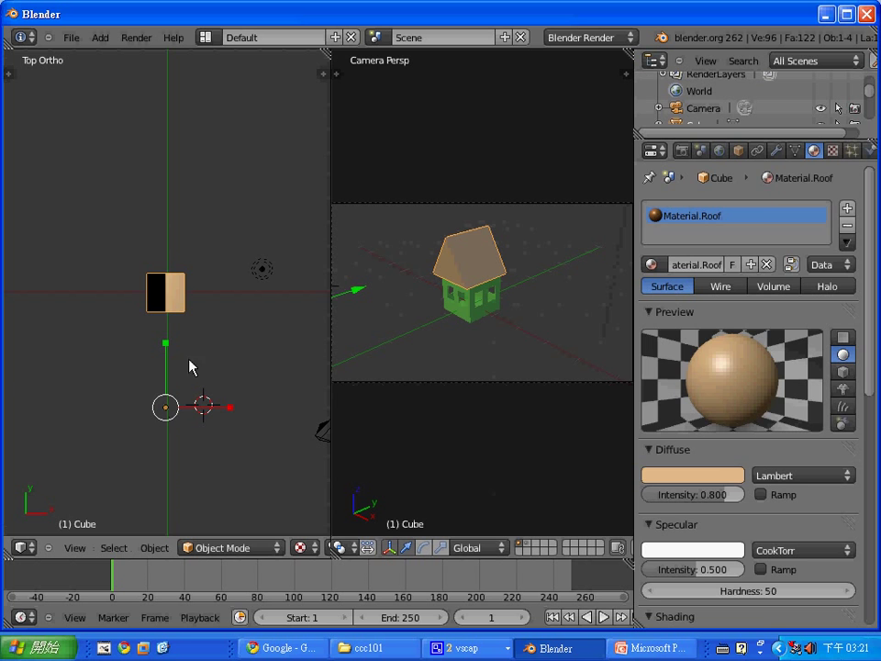
Make the camera track Cube.HouseBody and test-render with F12.
{"action": "right_click", "coordinate": [324, 434]}
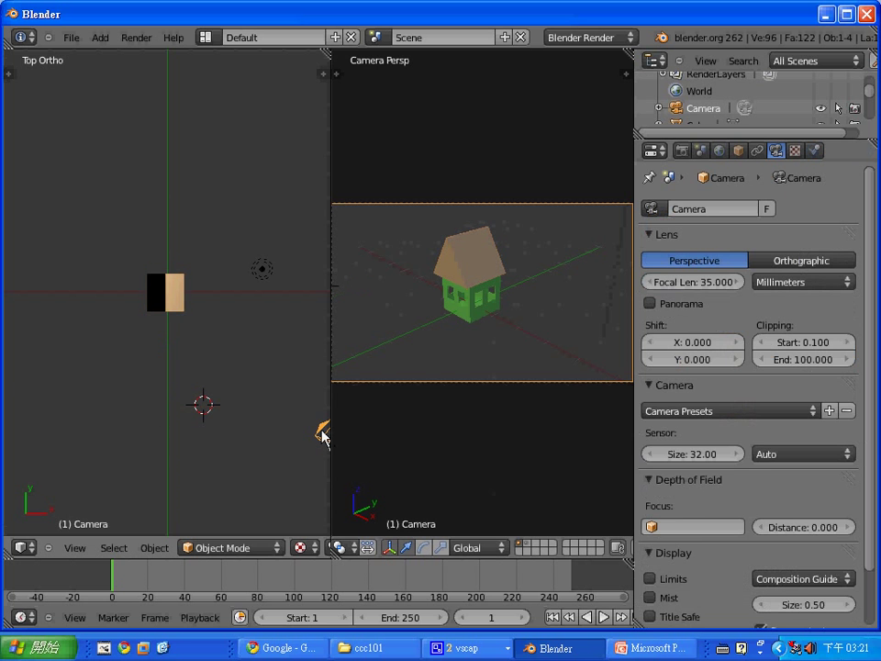
{"action": "right_click", "coordinate": [464, 321]}
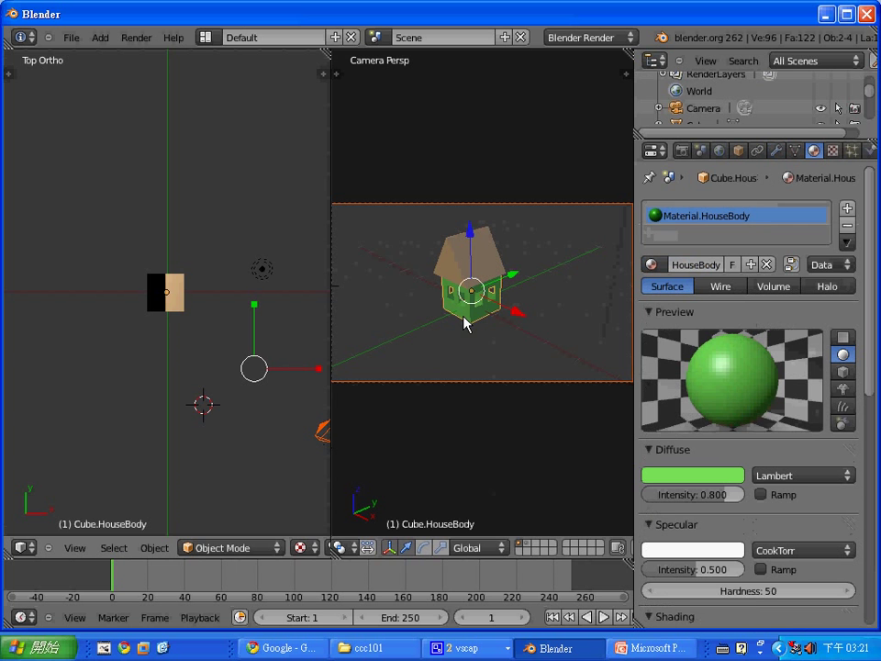
{"action": "key", "text": "ctrl+t"}
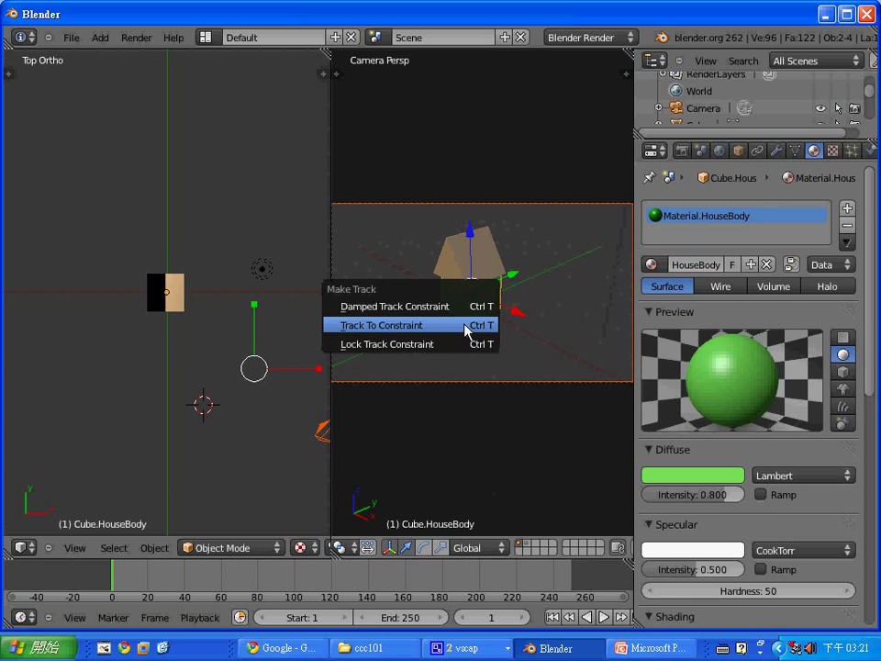
{"action": "left_click", "coordinate": [464, 327]}
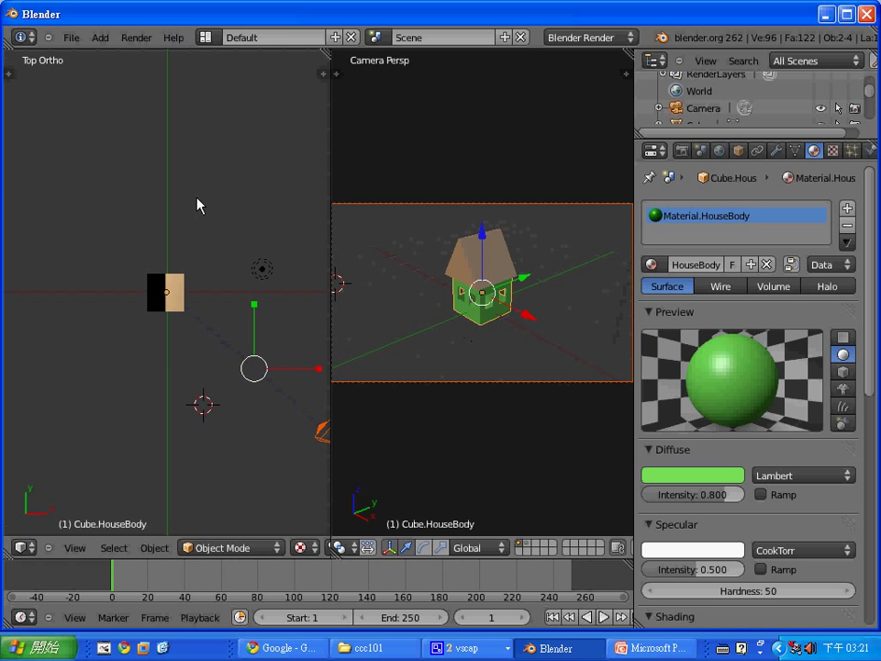
{"action": "key", "text": "F12"}
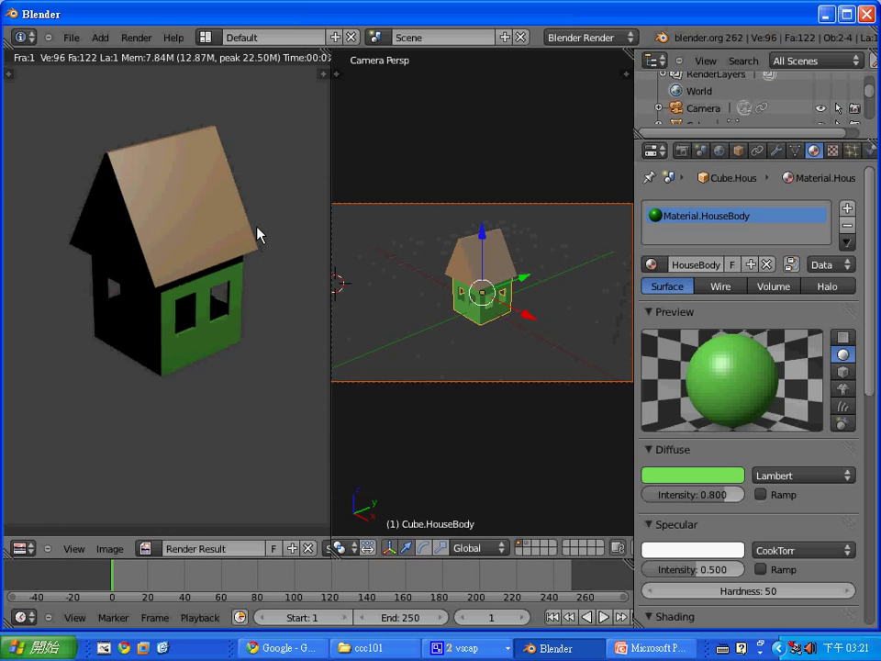
{"action": "key", "text": "Escape"}
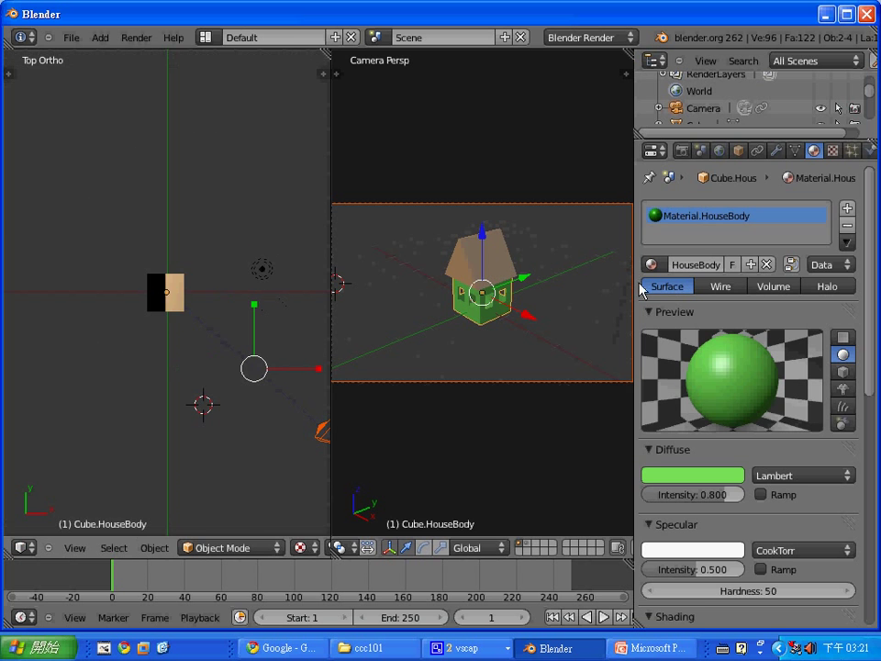
Enable Environment Lighting in the World settings and test-render.
{"action": "left_click", "coordinate": [720, 150]}
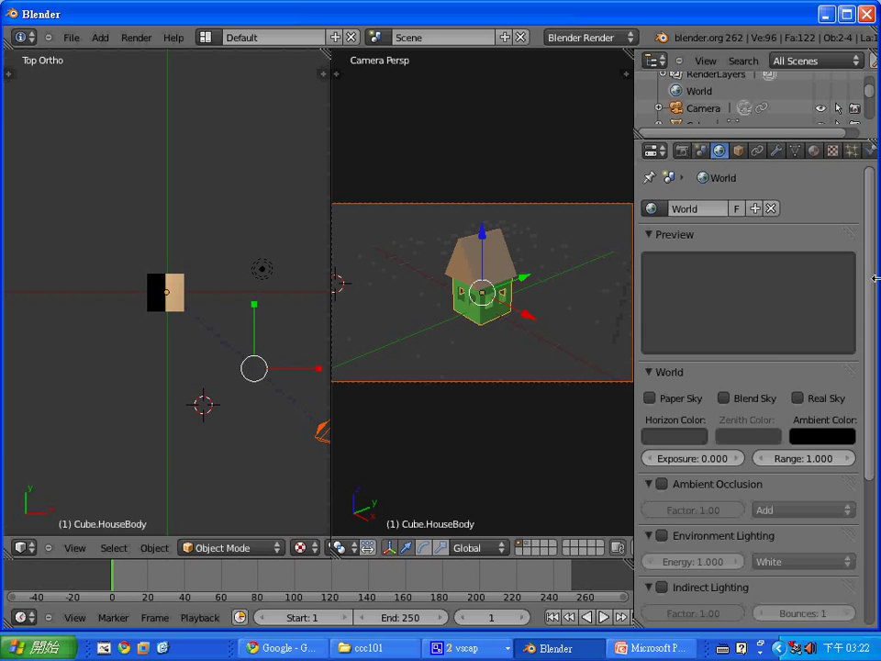
{"action": "left_click_drag", "start_coordinate": [875, 283], "coordinate": [848, 430]}
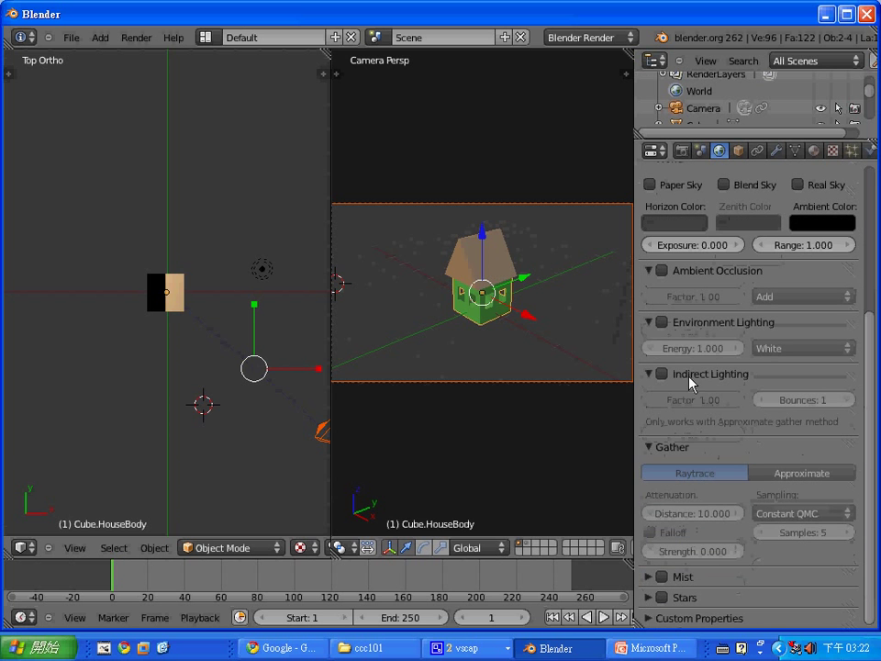
{"action": "left_click", "coordinate": [661, 322]}
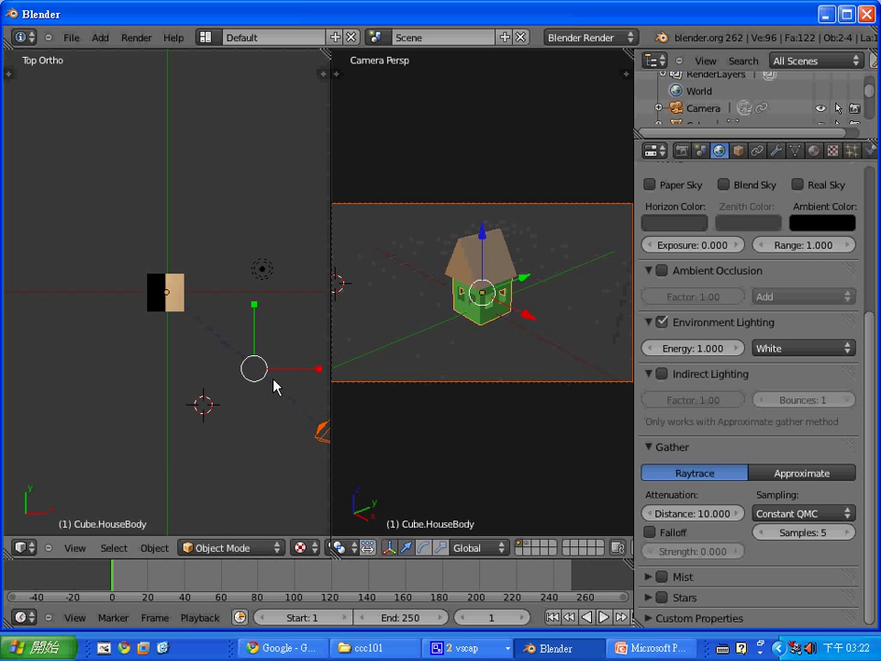
{"action": "key", "text": "F12"}
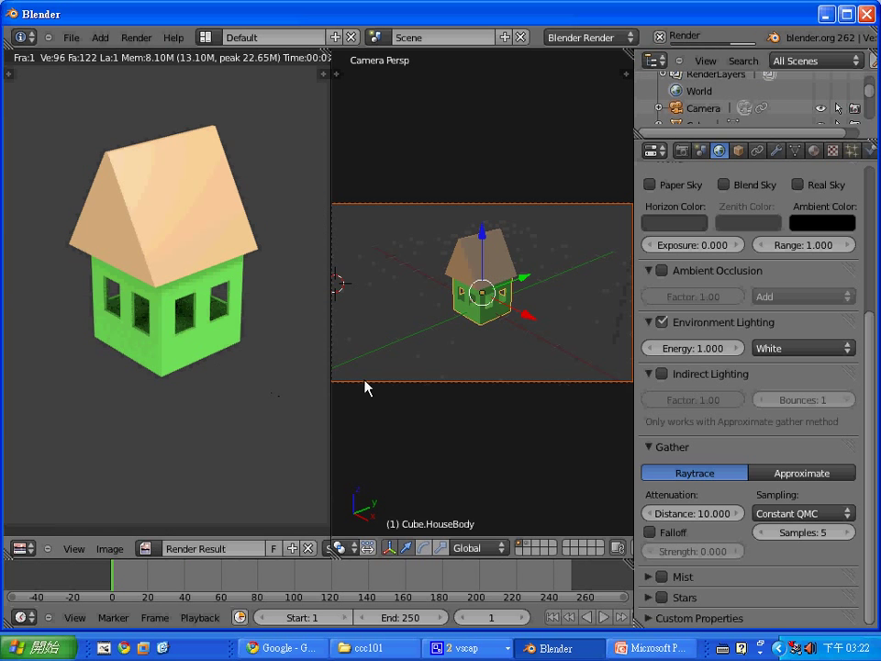
Lower the environment lighting energy to 0.5, then to 0.2.
{"action": "left_click", "coordinate": [710, 351]}
{"action": "key", "text": "BackSpace"}
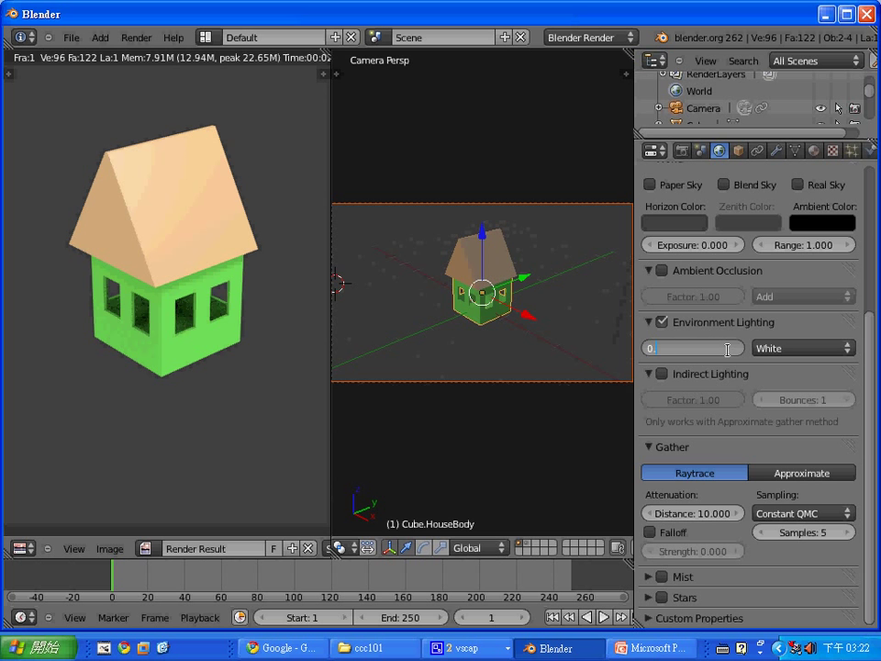
{"action": "type", "text": "0.5"}
{"action": "key", "text": "Return"}
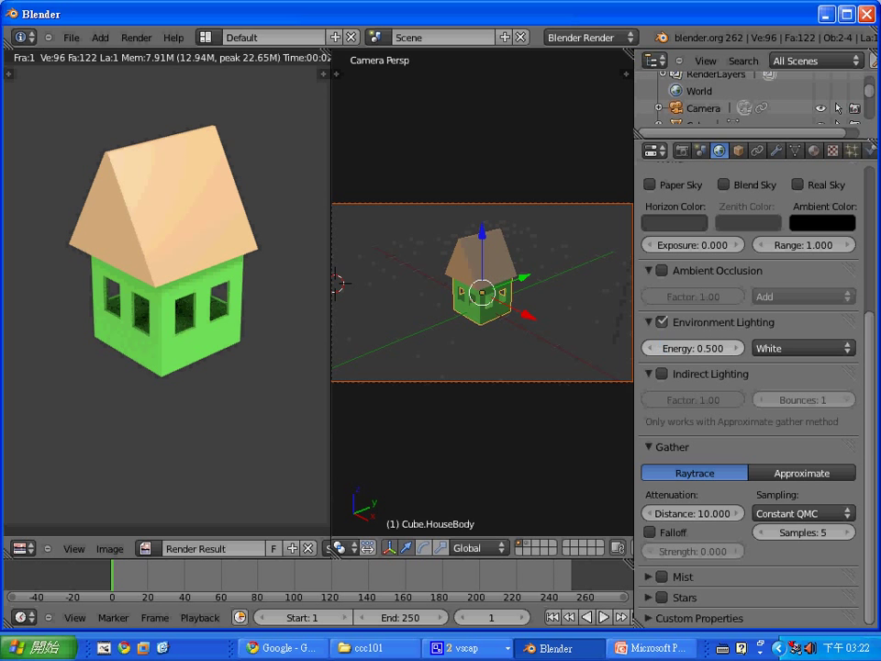
{"action": "left_click", "coordinate": [700, 348]}
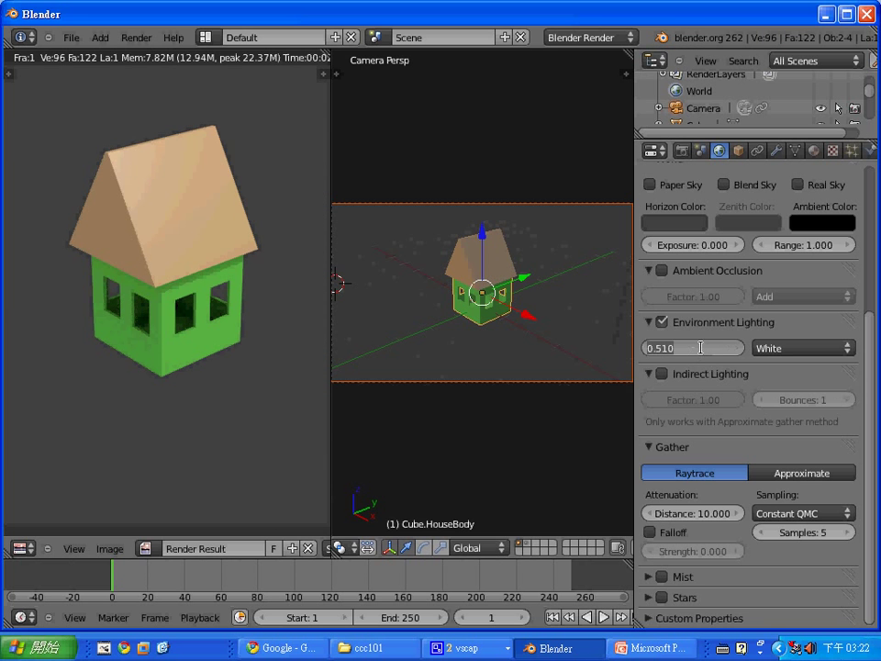
{"action": "type", "text": "0.2"}
{"action": "key", "text": "Return"}
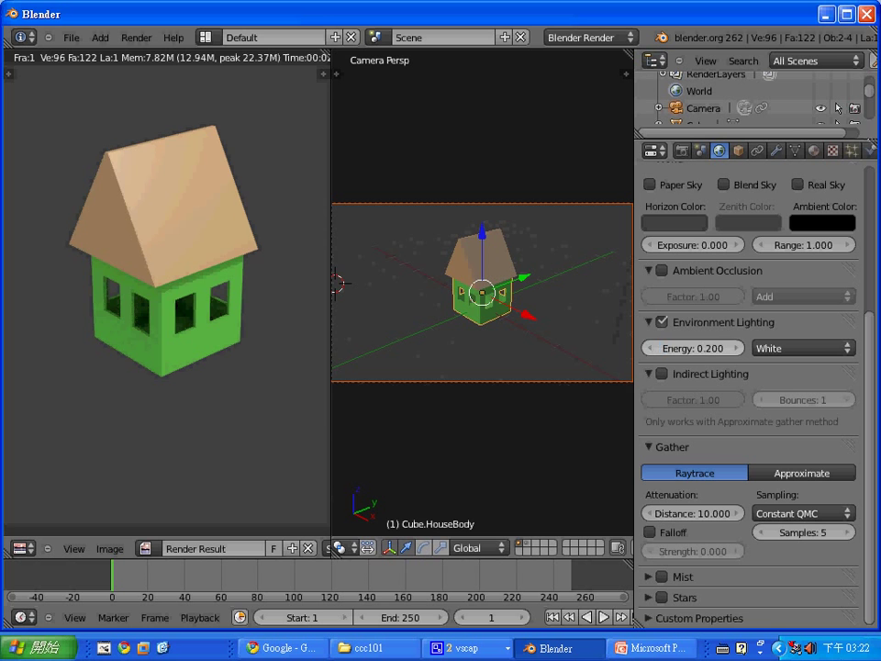
Re-render the house with F12 at 0.2 environment energy.
{"action": "key", "text": "F12"}
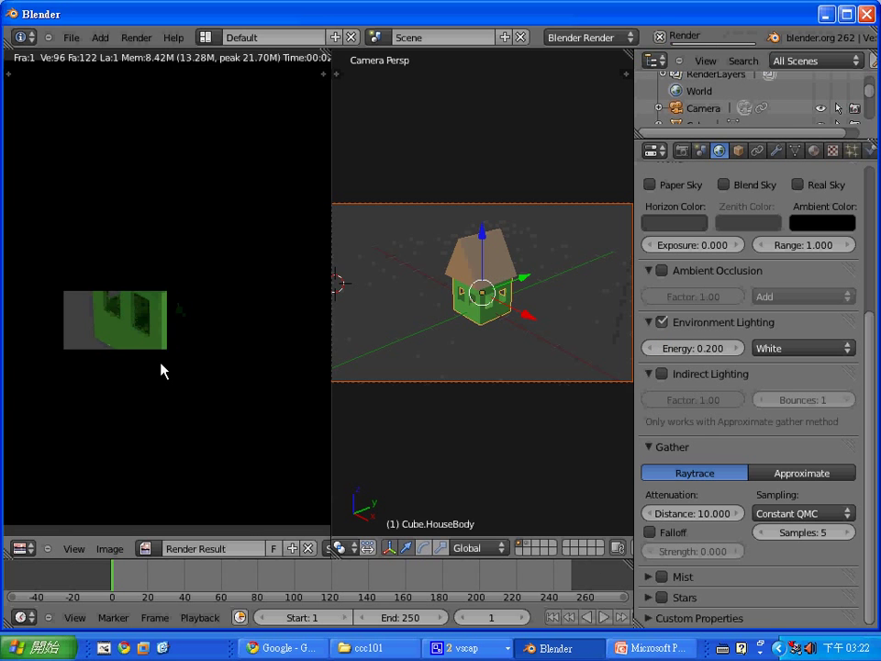